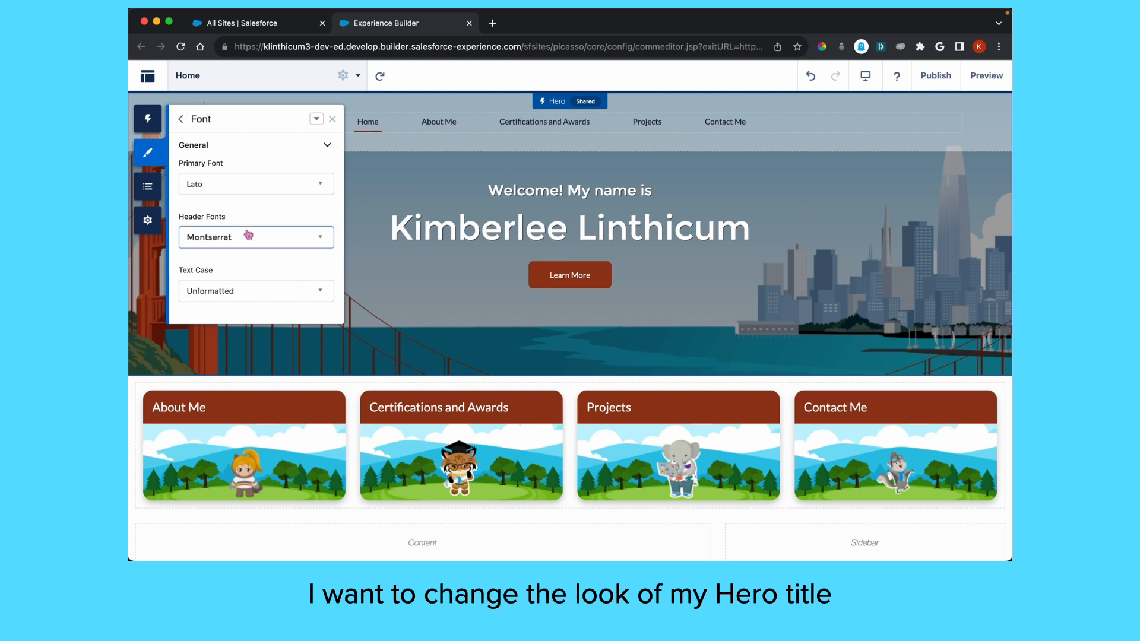
# Set the theme's header font to Playfair Display
pyautogui.click(269, 240)
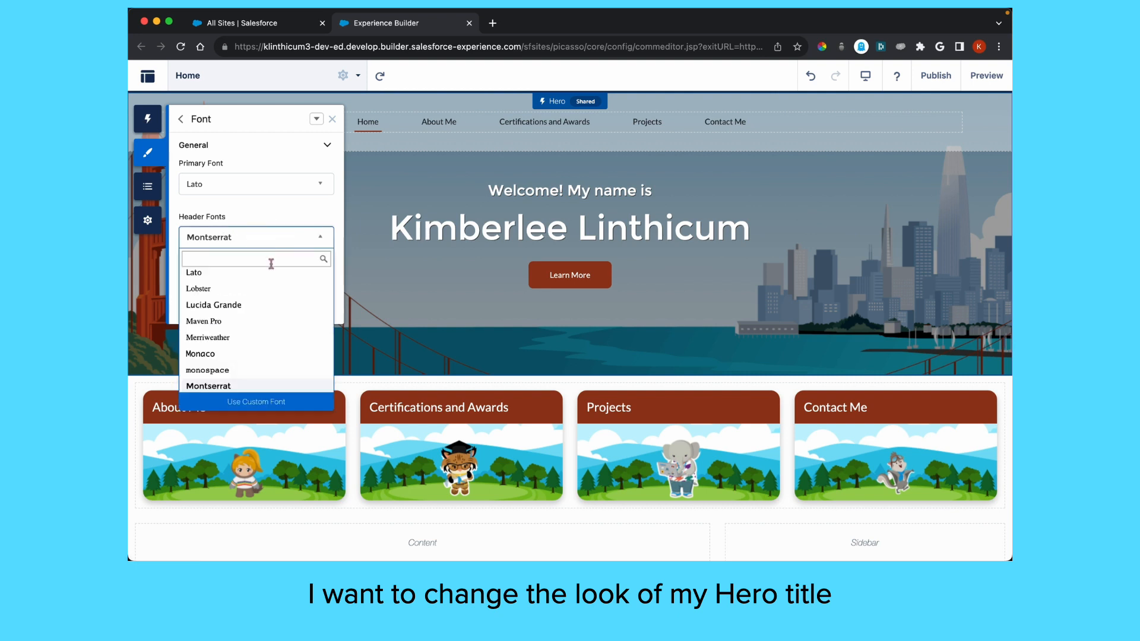
pyautogui.scroll(-1, 265, 316)
pyautogui.scroll(-5, 265, 316)
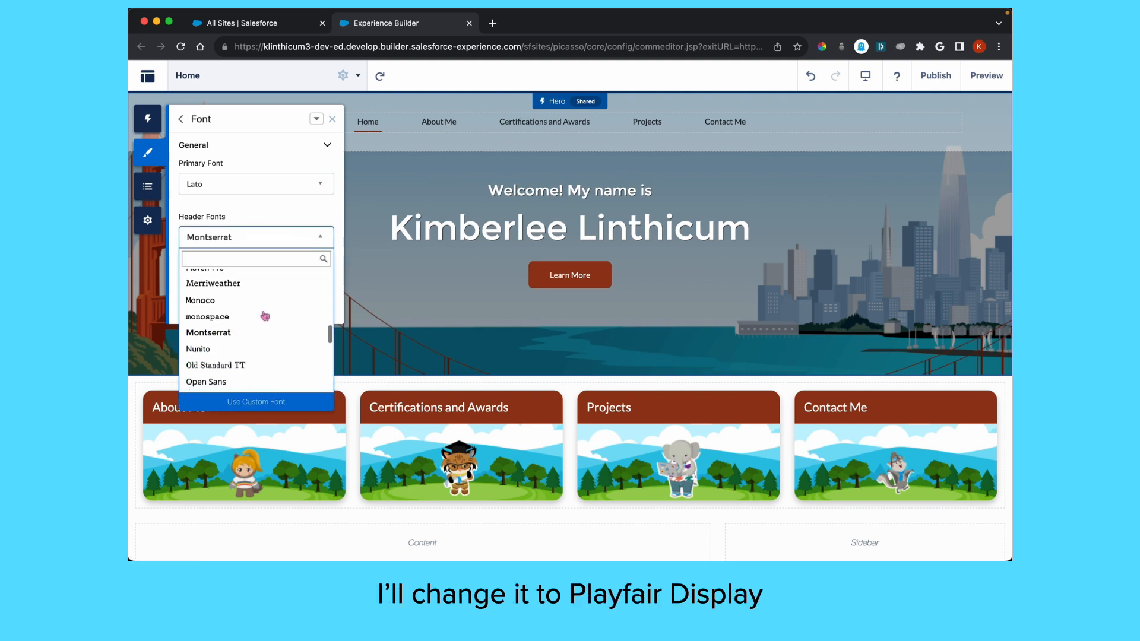
pyautogui.scroll(-1, 261, 318)
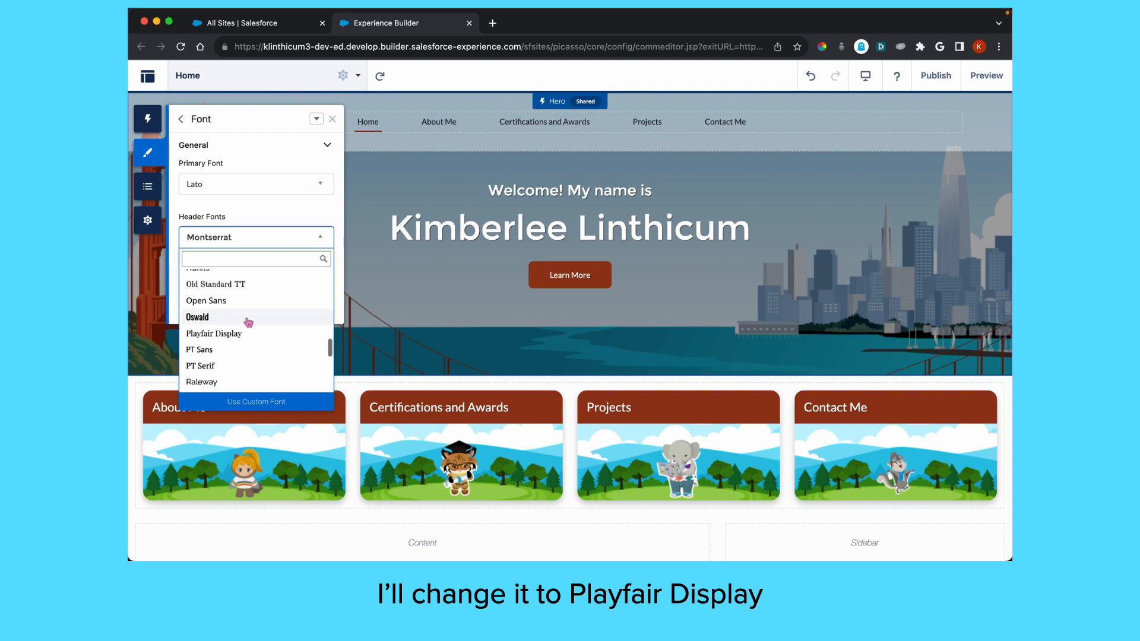
pyautogui.click(228, 332)
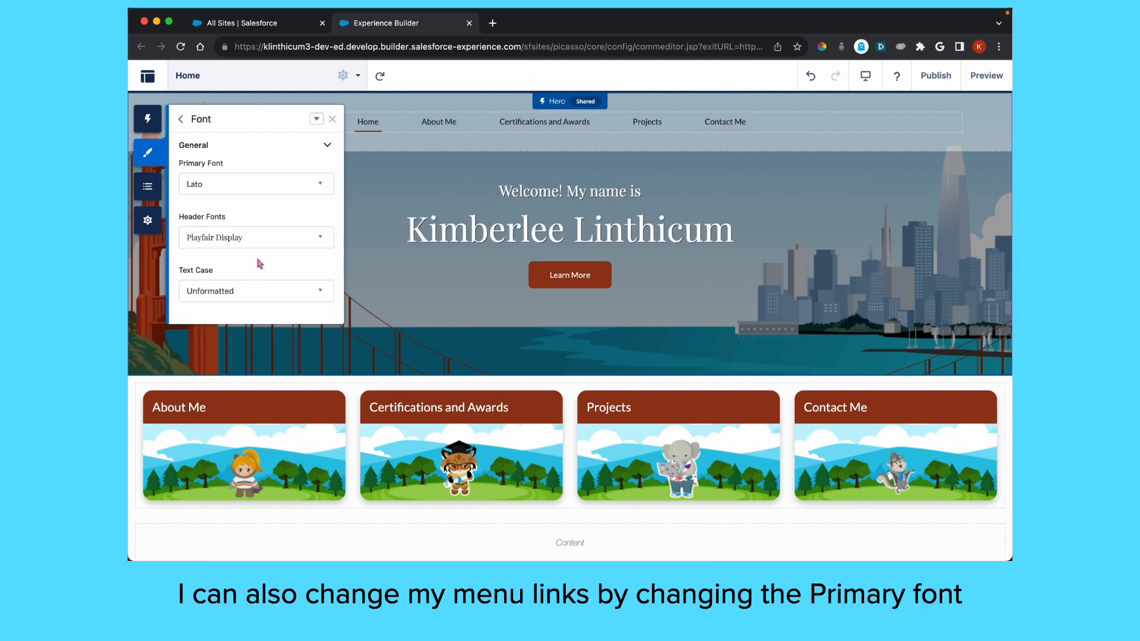
# Set the primary font to Open Sans and reveal the theme menu's Edit CSS option
pyautogui.click(266, 185)
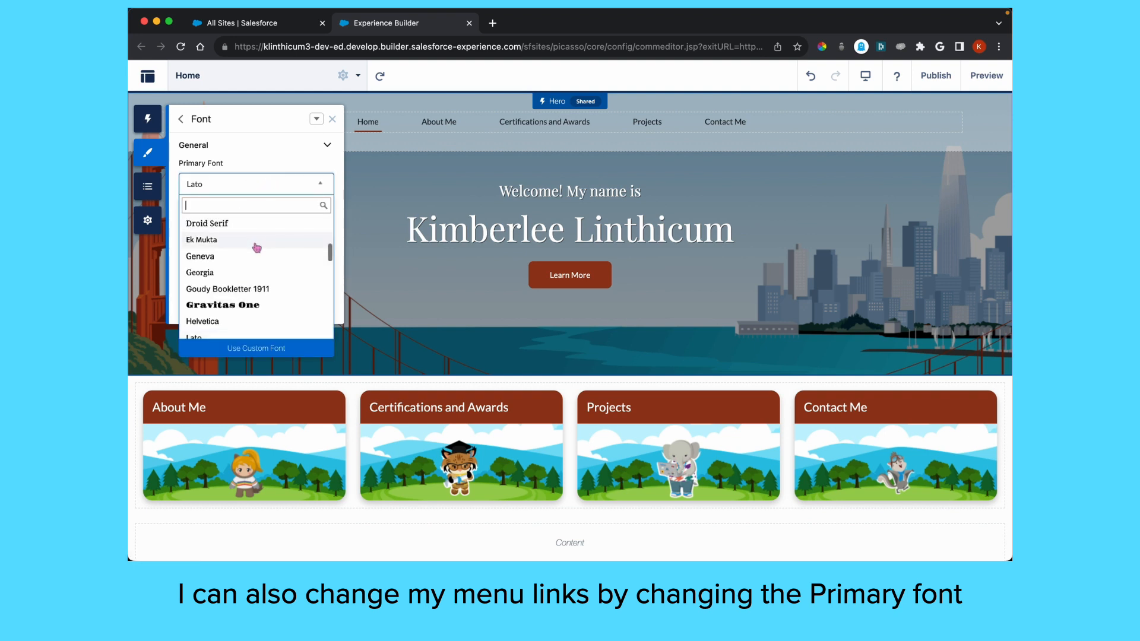
pyautogui.scroll(-3, 257, 248)
pyautogui.scroll(-5, 257, 249)
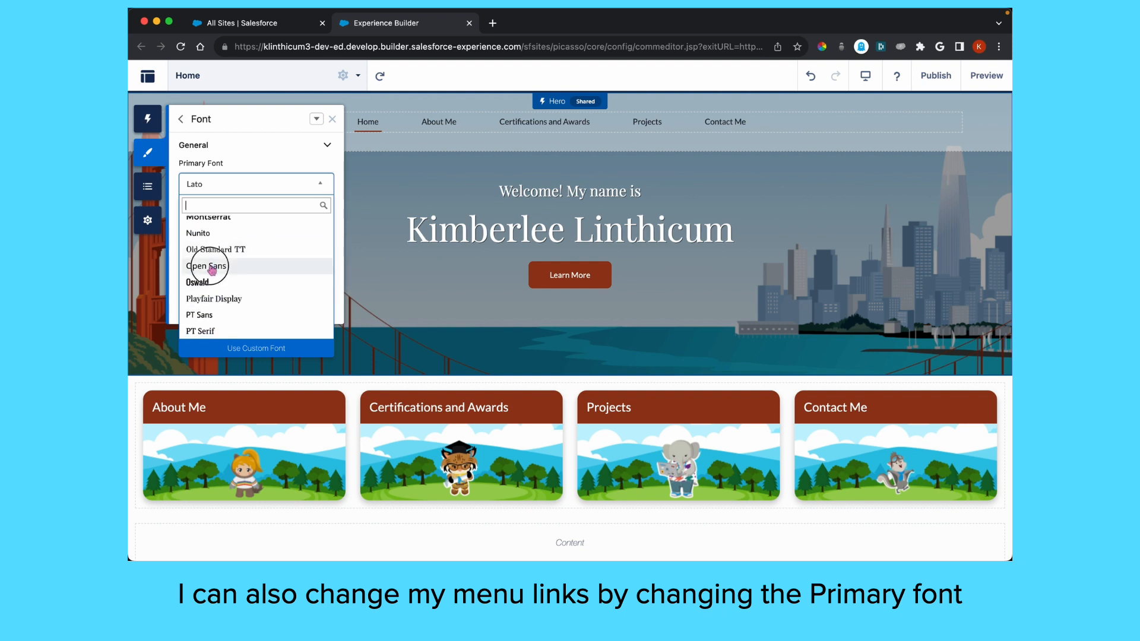
pyautogui.click(215, 266)
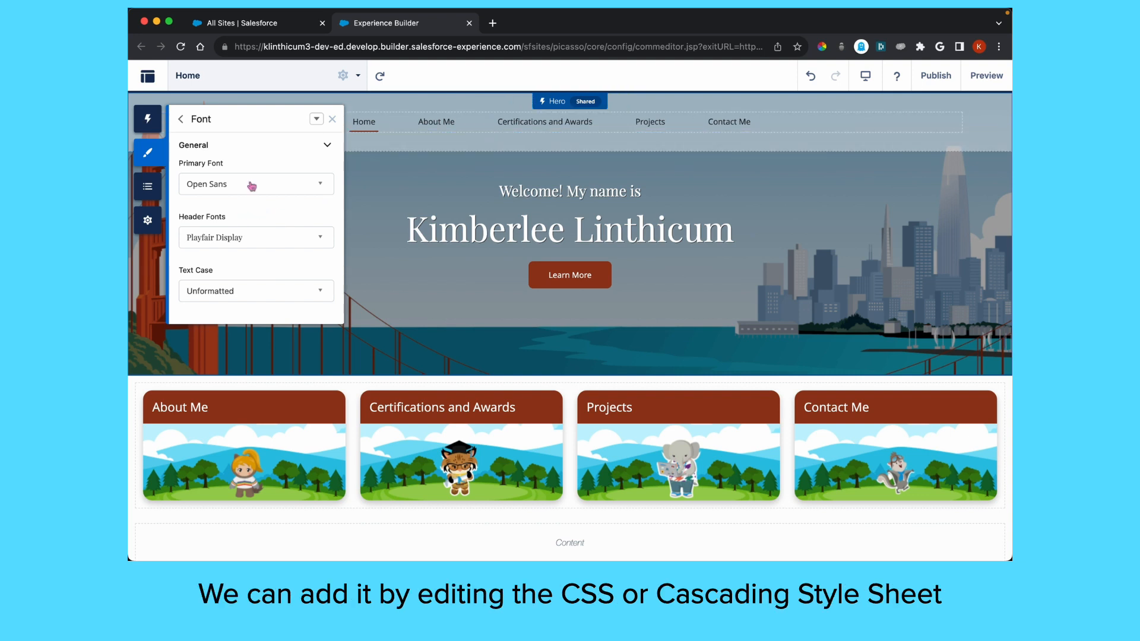
pyautogui.click(317, 120)
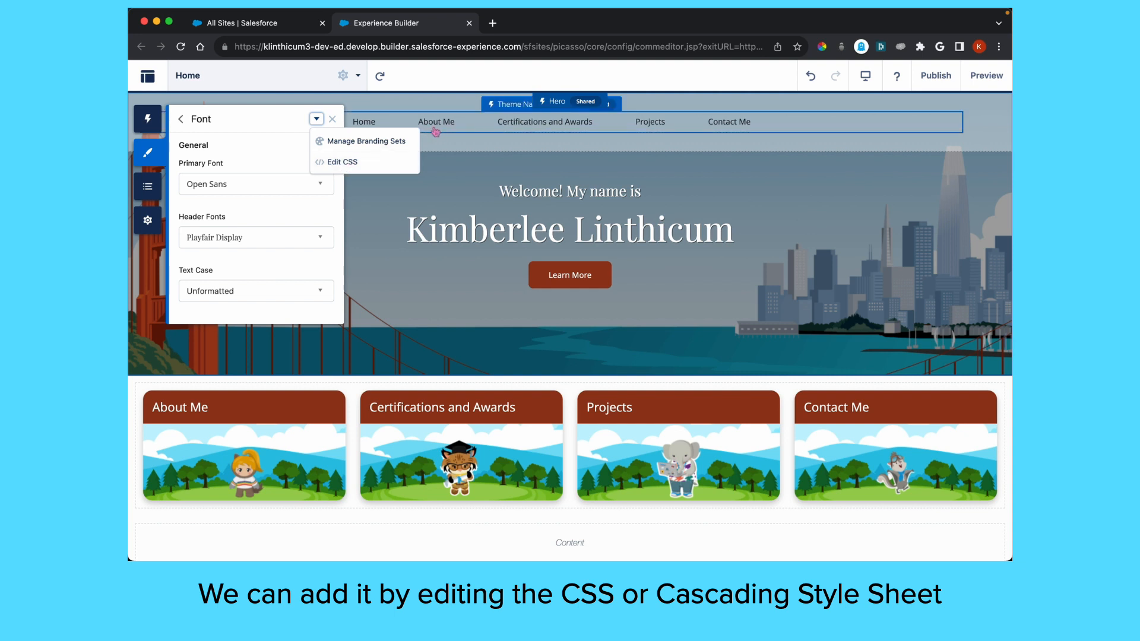
# Search Google for 'google fonts' in a new Chrome tab
pyautogui.click(492, 23)
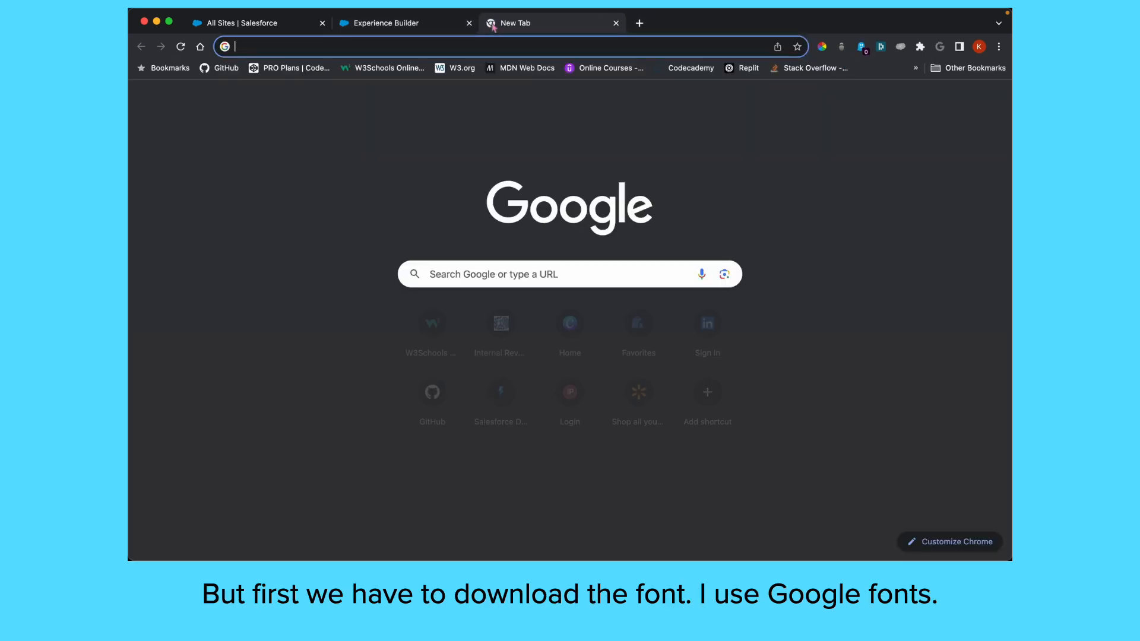
pyautogui.click(471, 50)
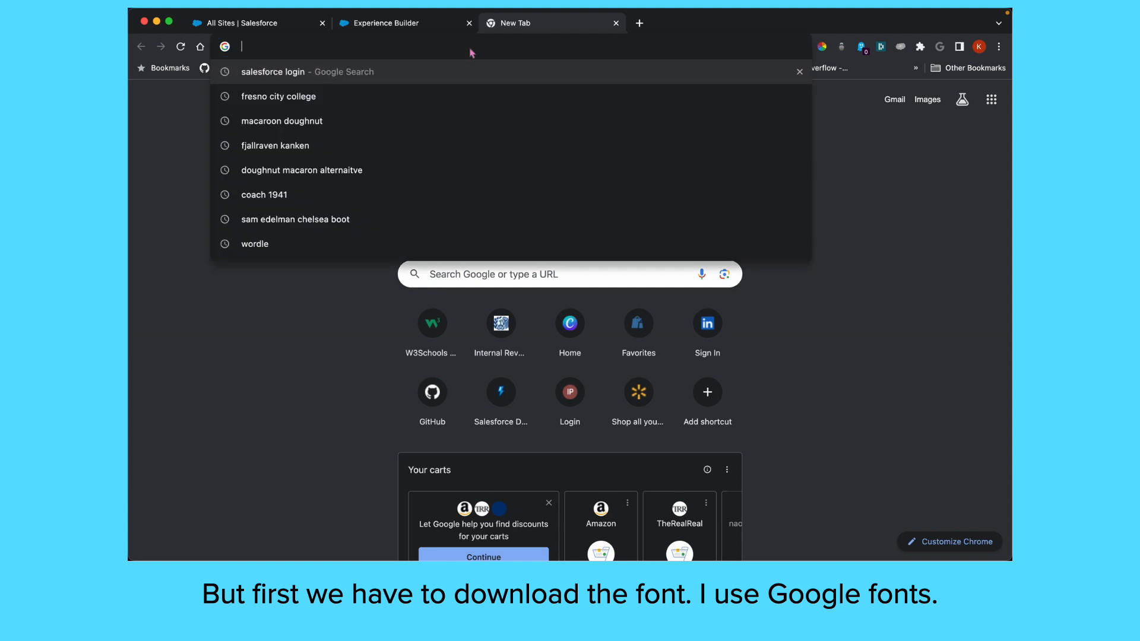
pyautogui.write('google fo')
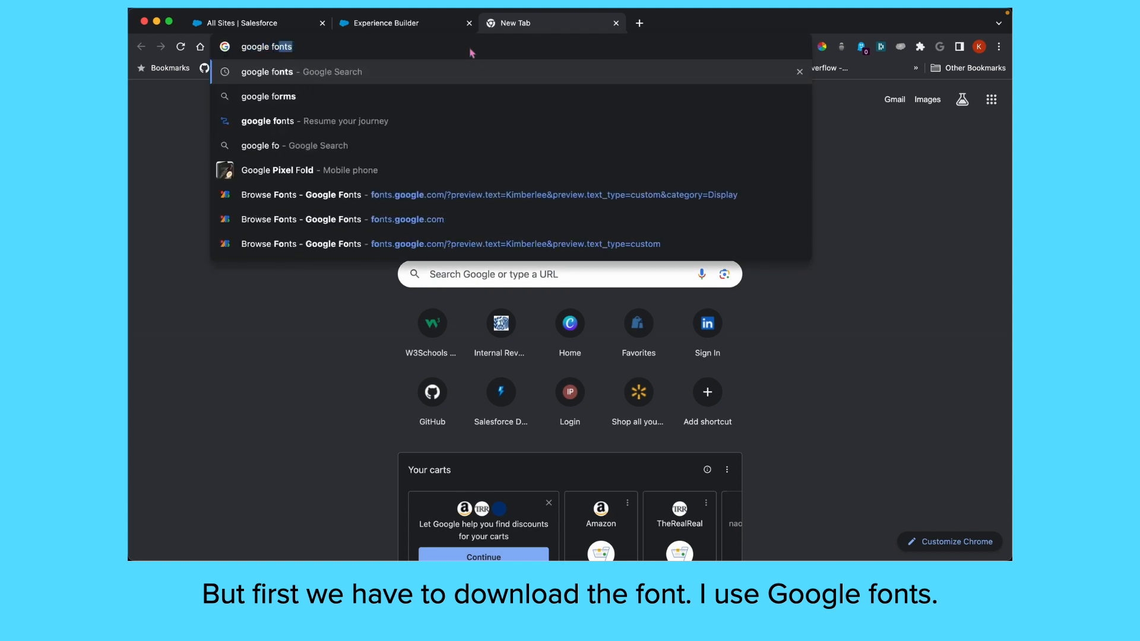
pyautogui.write('nts')
pyautogui.press('Return')
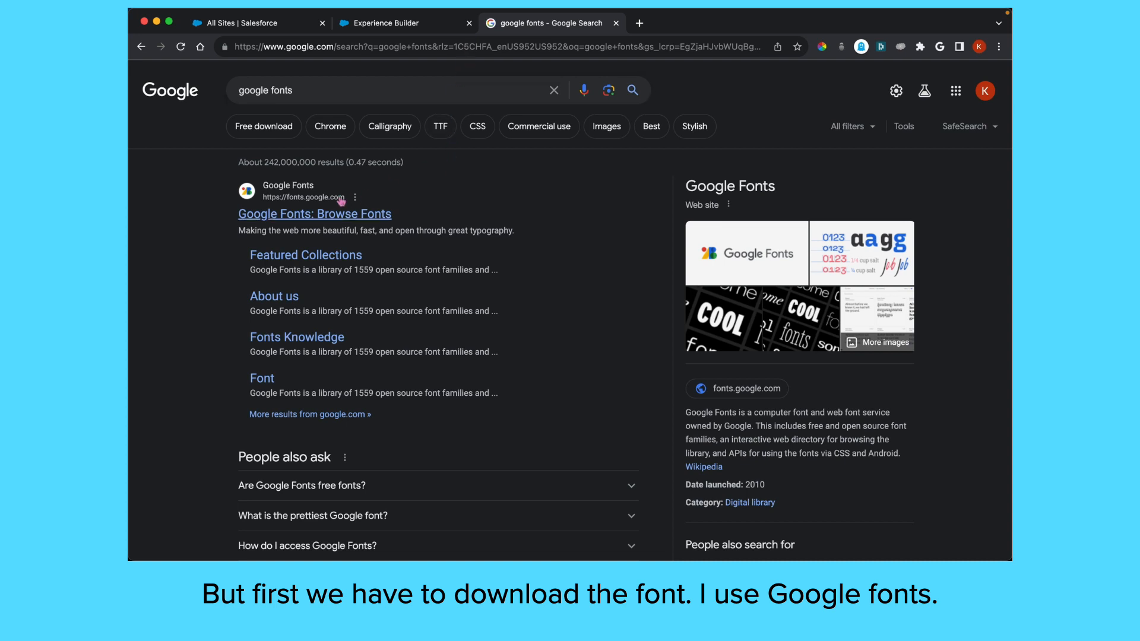
# Open the Google Fonts browse page and set the sample preview text to 'Kimberlee'
pyautogui.click(294, 218)
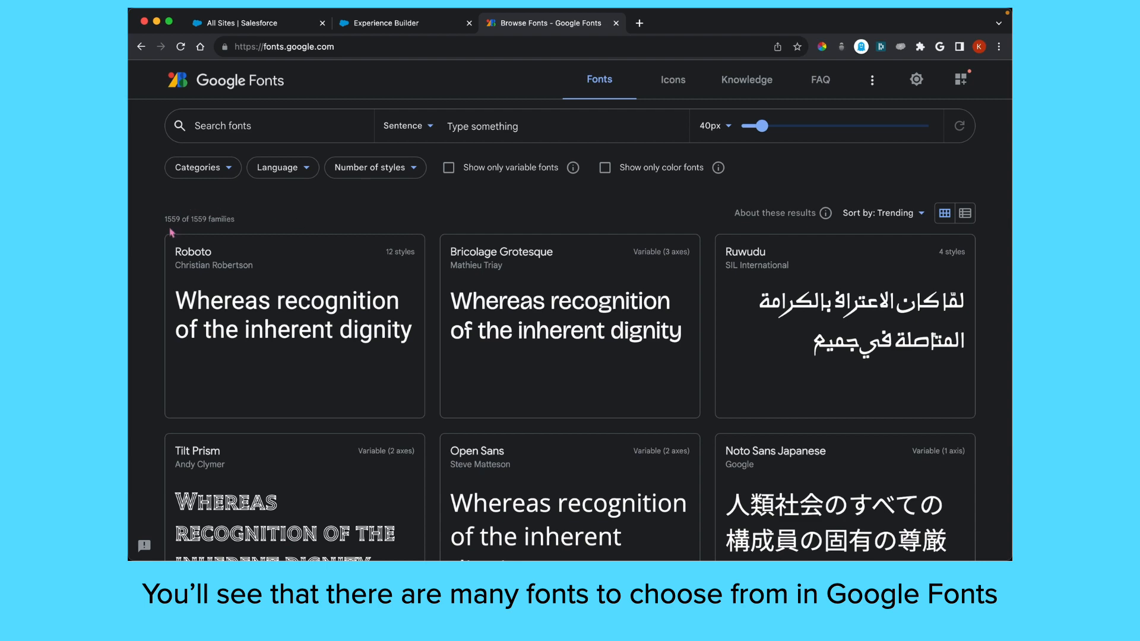
pyautogui.scroll(-5, 292, 229)
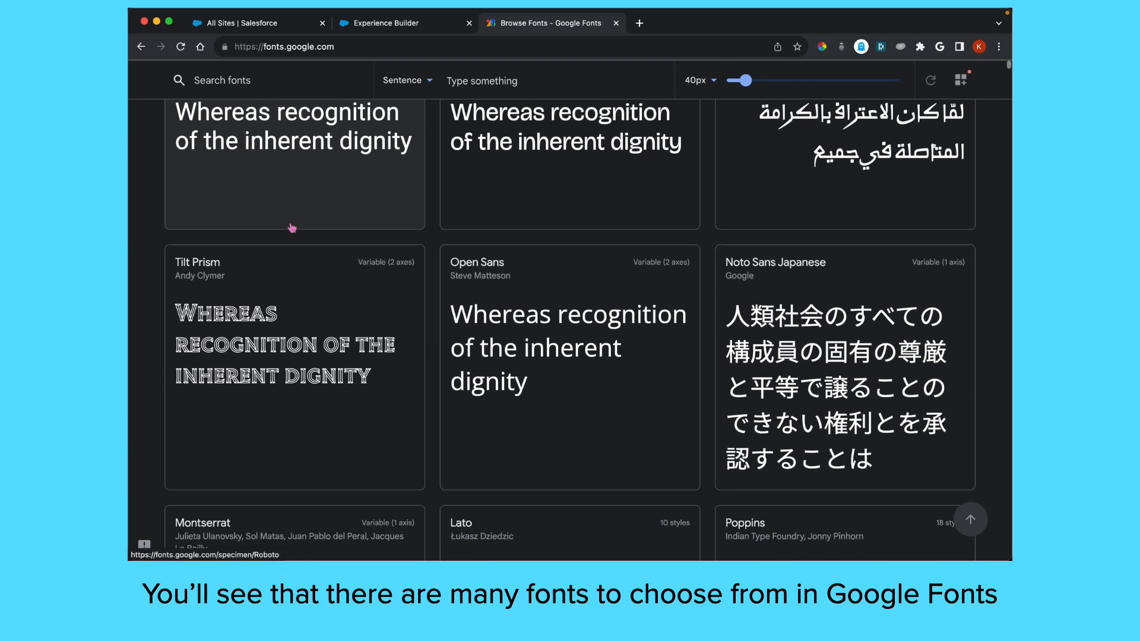
pyautogui.scroll(5, 292, 229)
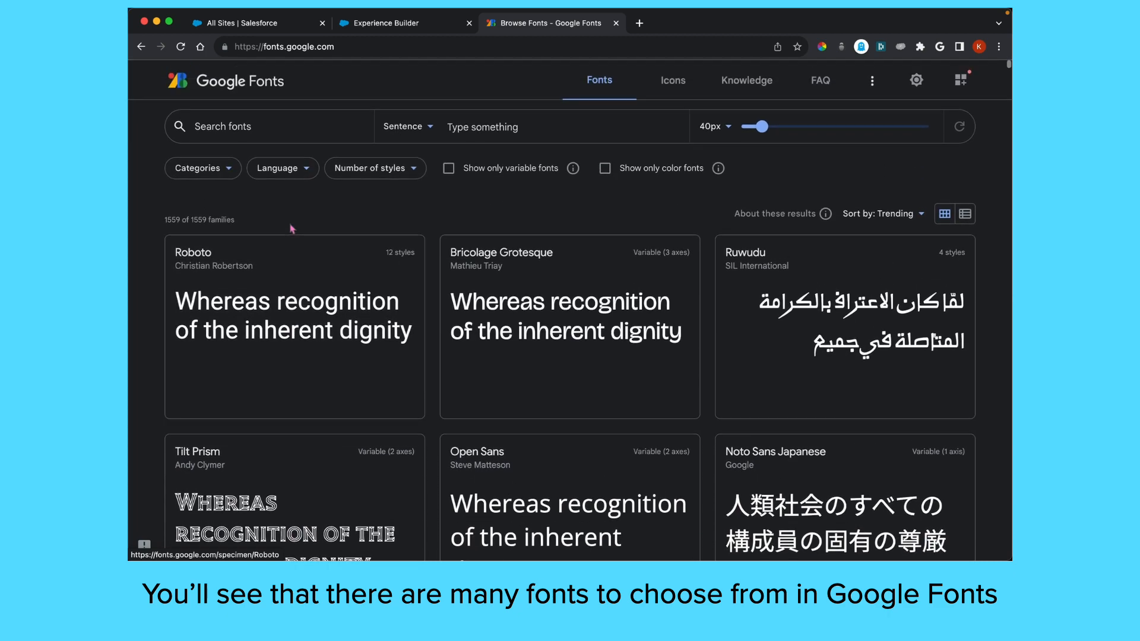
pyautogui.click(475, 125)
pyautogui.write('Kimberlee')
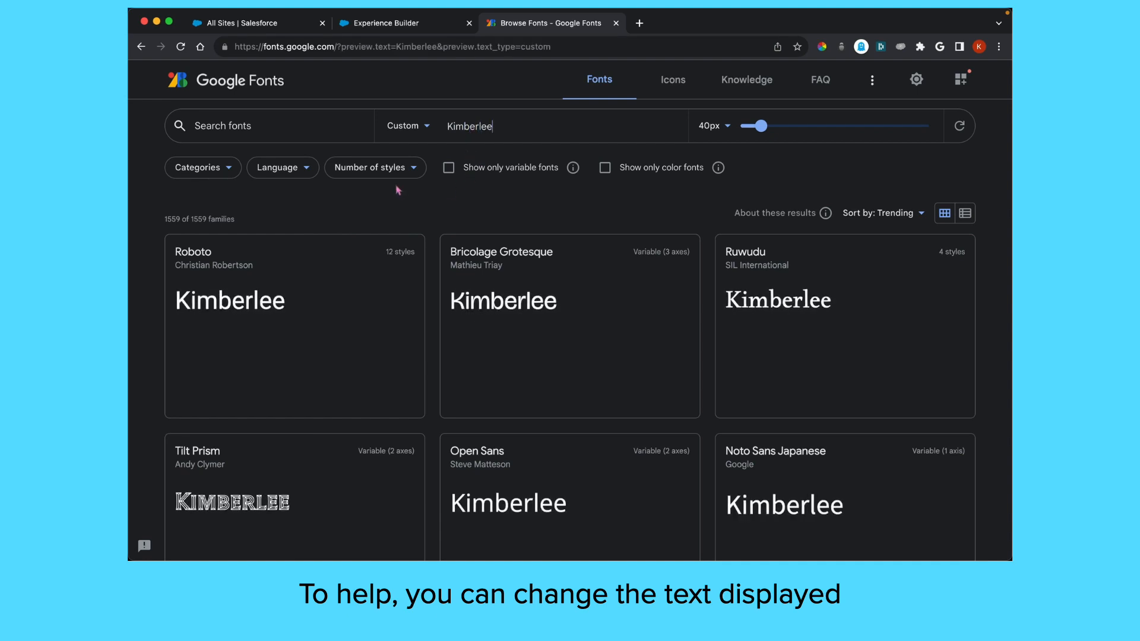
# Filter the font categories so only Display fonts remain
pyautogui.click(202, 168)
pyautogui.click(179, 205)
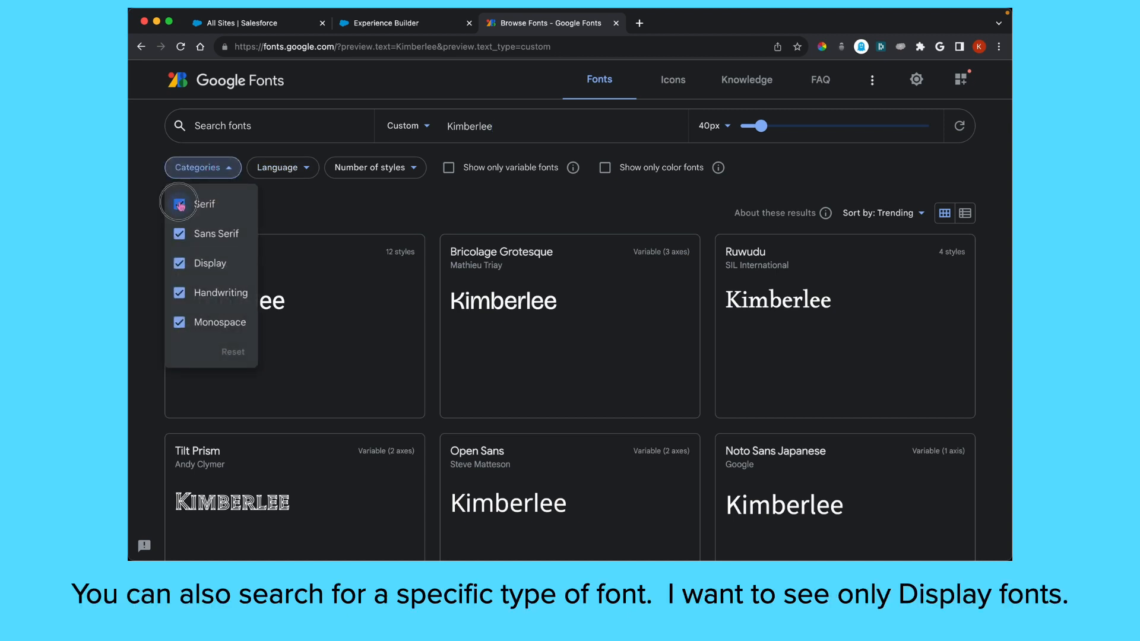
pyautogui.click(180, 204)
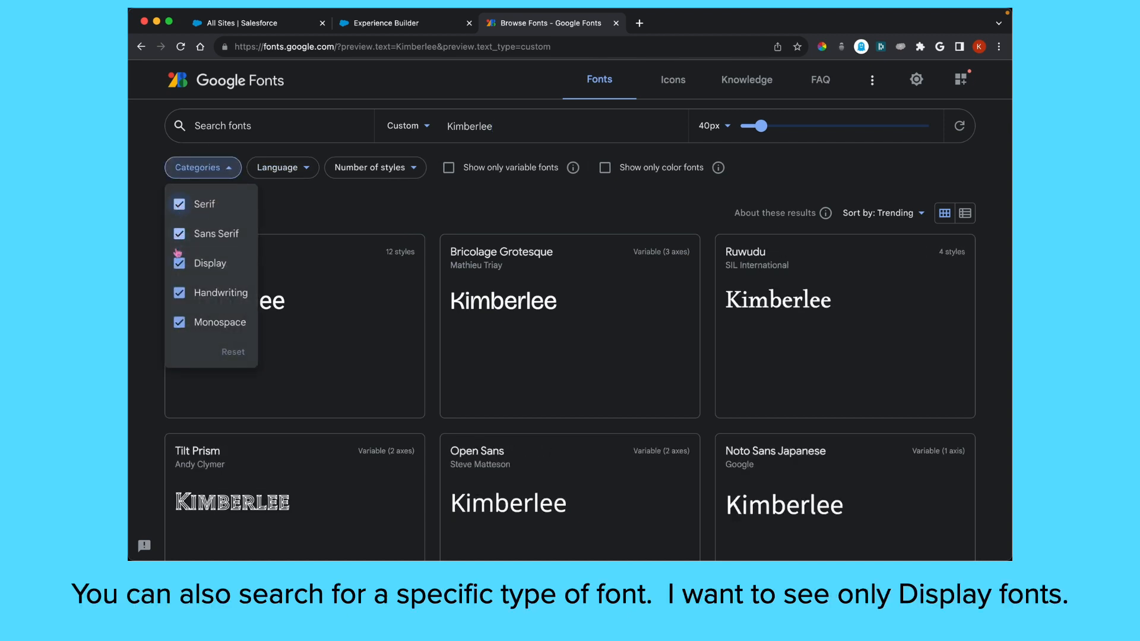
pyautogui.click(180, 321)
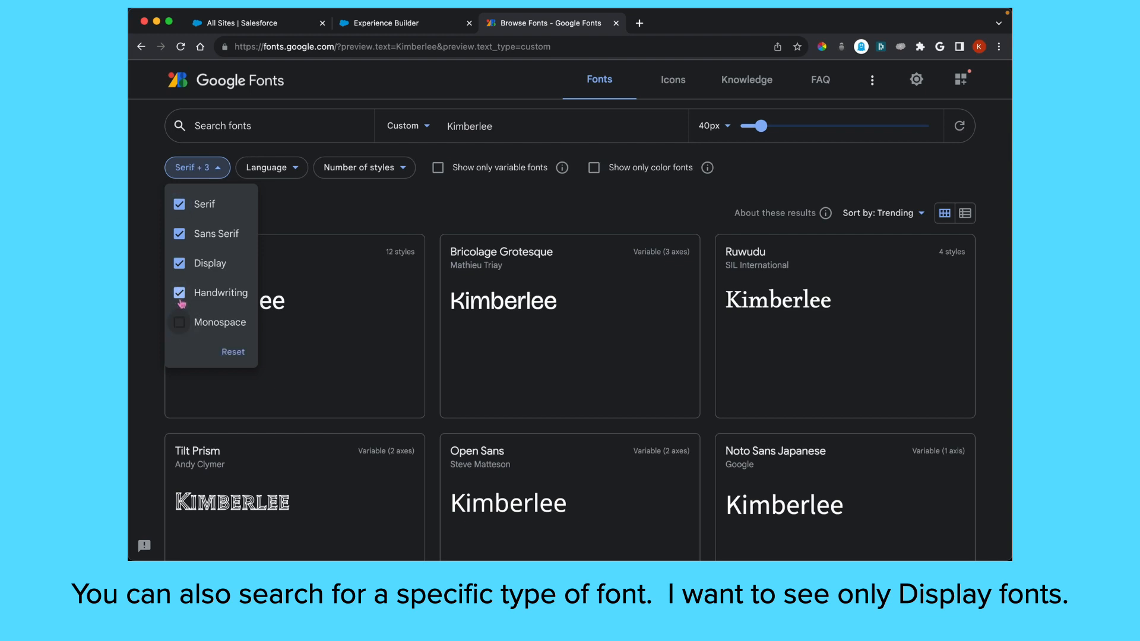
pyautogui.click(179, 293)
pyautogui.click(180, 233)
pyautogui.click(180, 204)
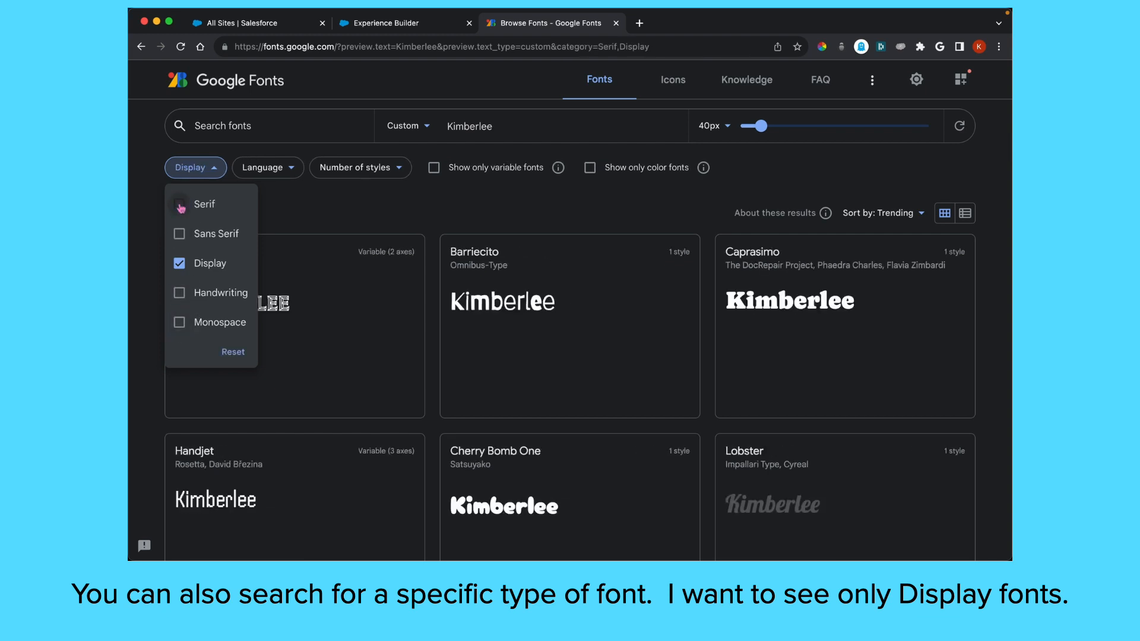
# Search the filtered catalogue for the Ranchers font
pyautogui.click(140, 223)
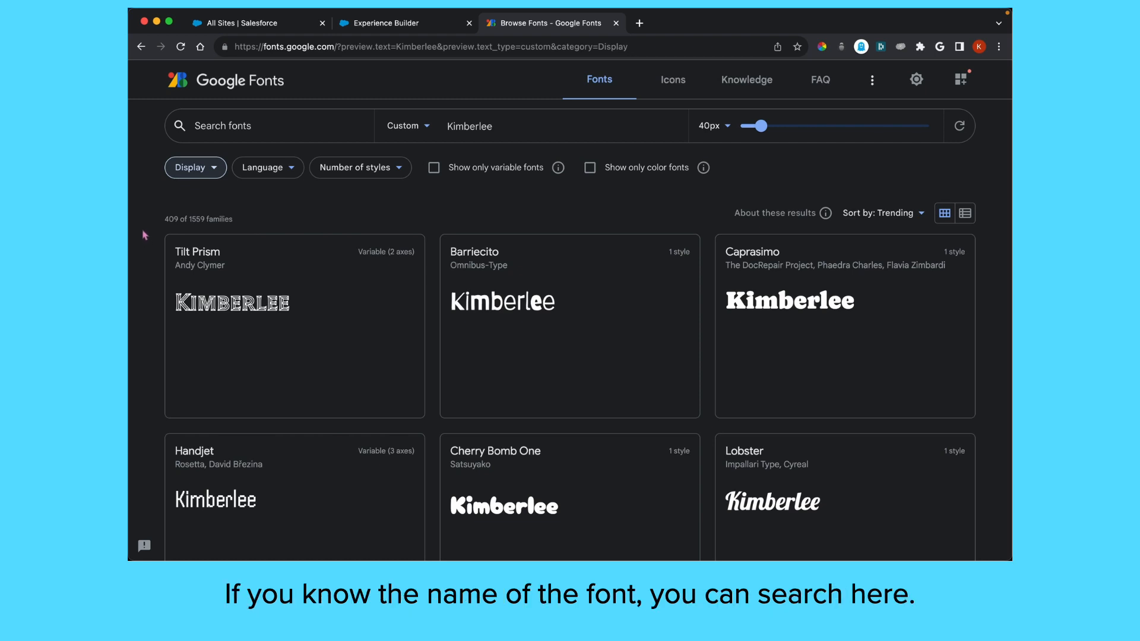
pyautogui.click(268, 125)
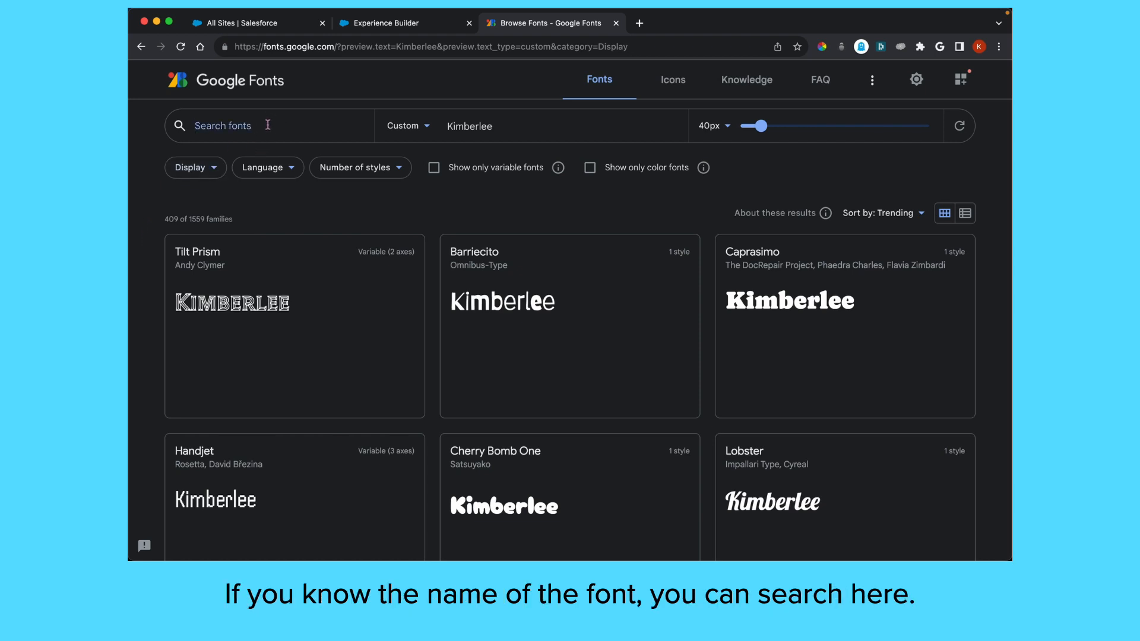
pyautogui.write('Ranchers')
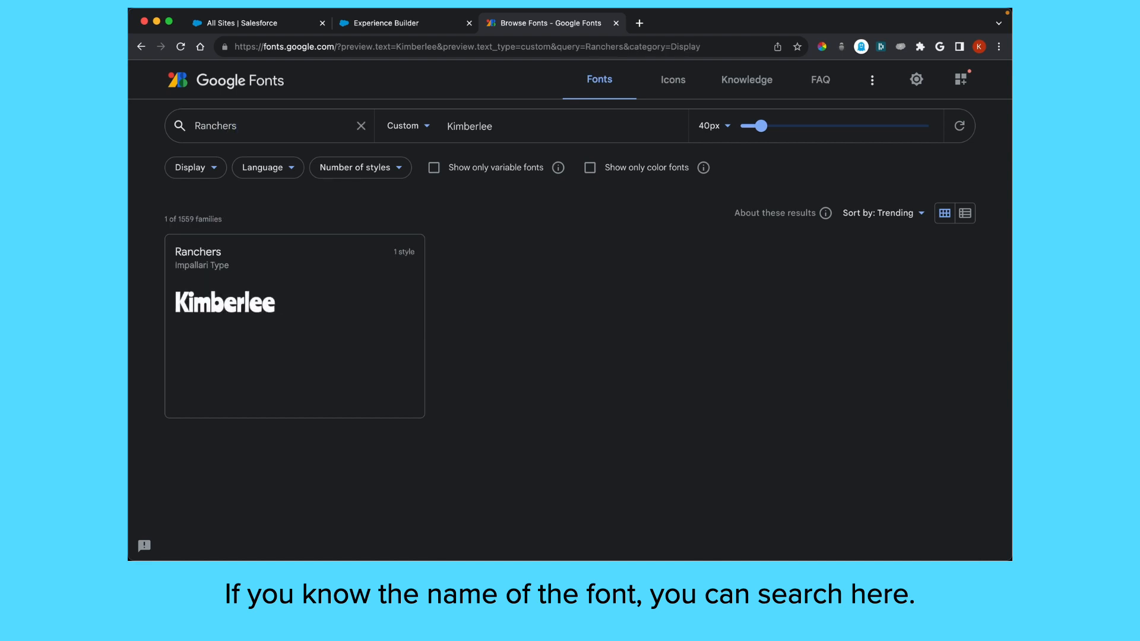
# Download the Ranchers font family zip, then return to the Experience Builder tab
pyautogui.click(315, 314)
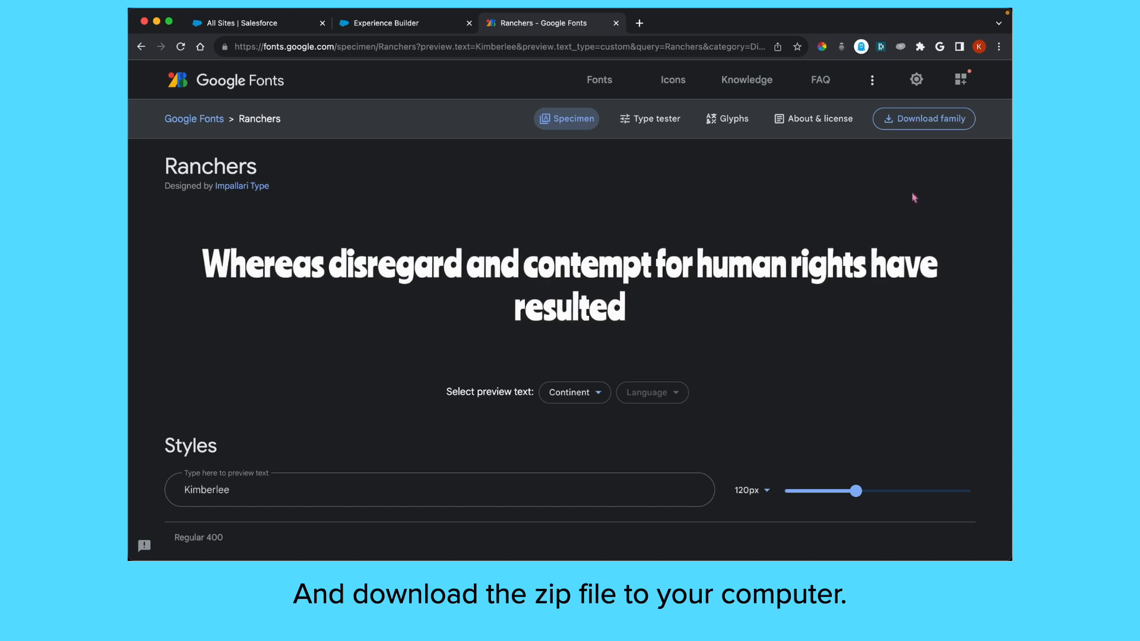
pyautogui.click(921, 120)
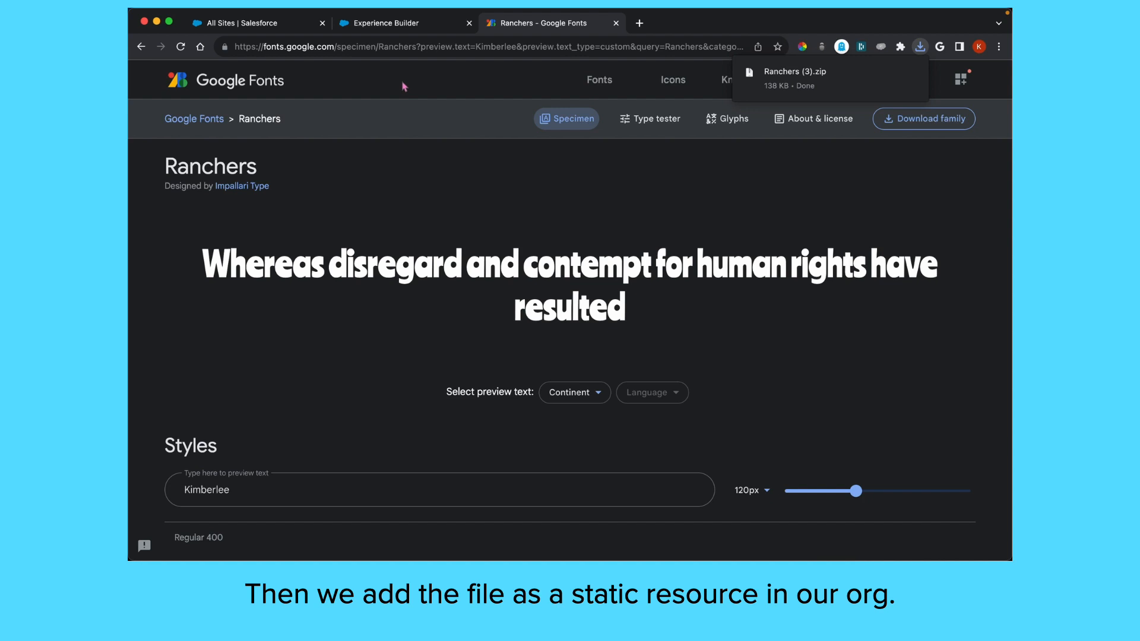
pyautogui.click(386, 24)
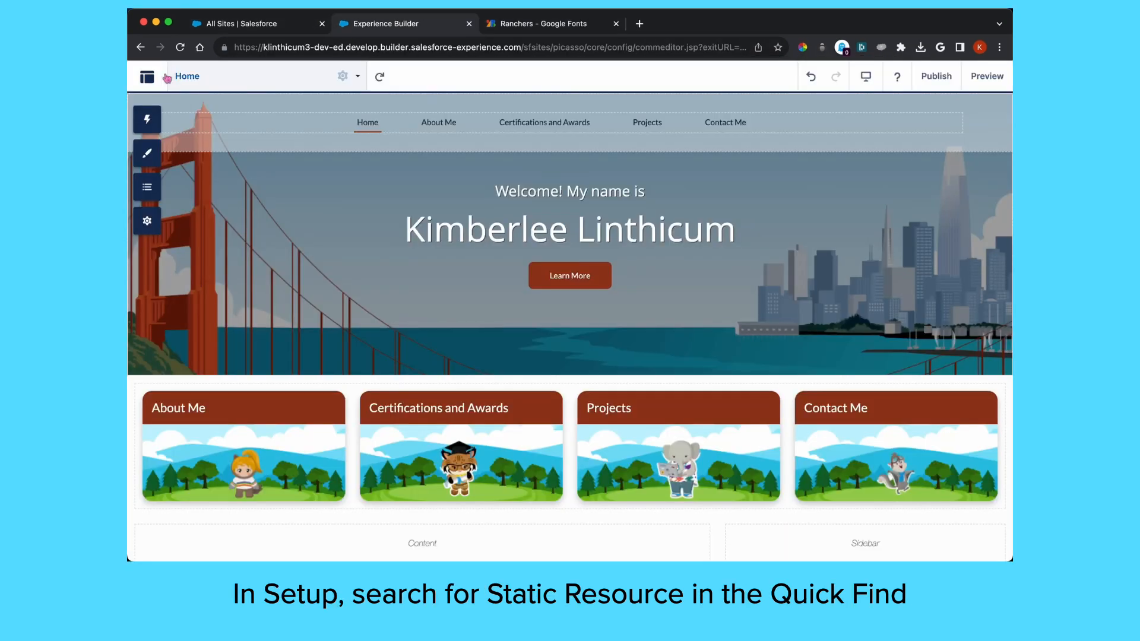
# Open Salesforce Setup and go to Static Resources via Quick Find 'stat'
pyautogui.click(147, 78)
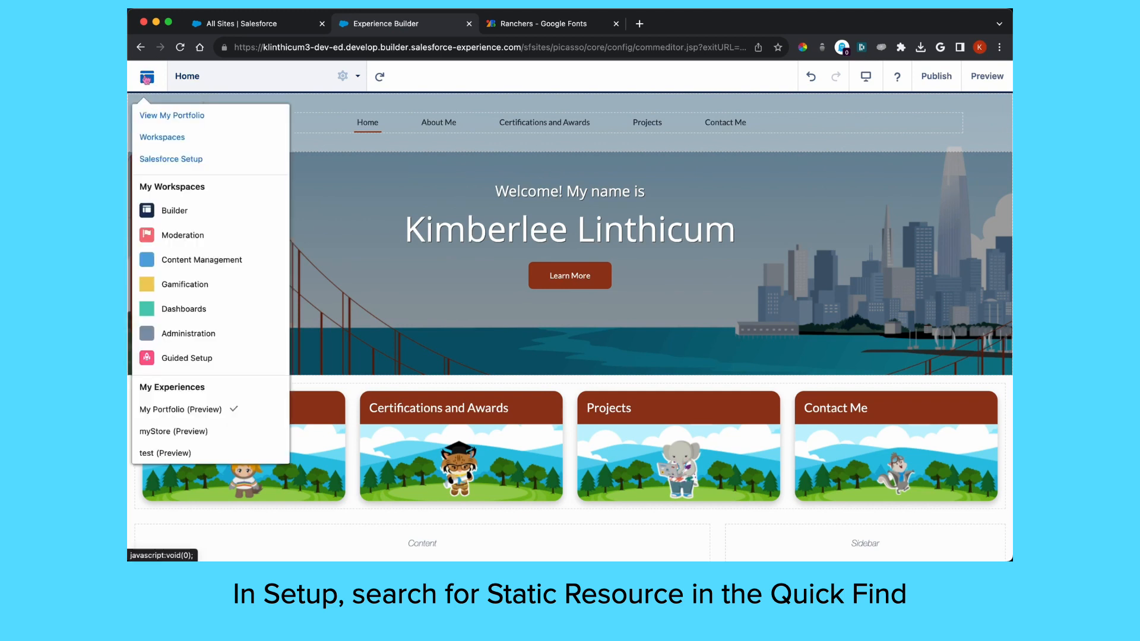
pyautogui.click(174, 168)
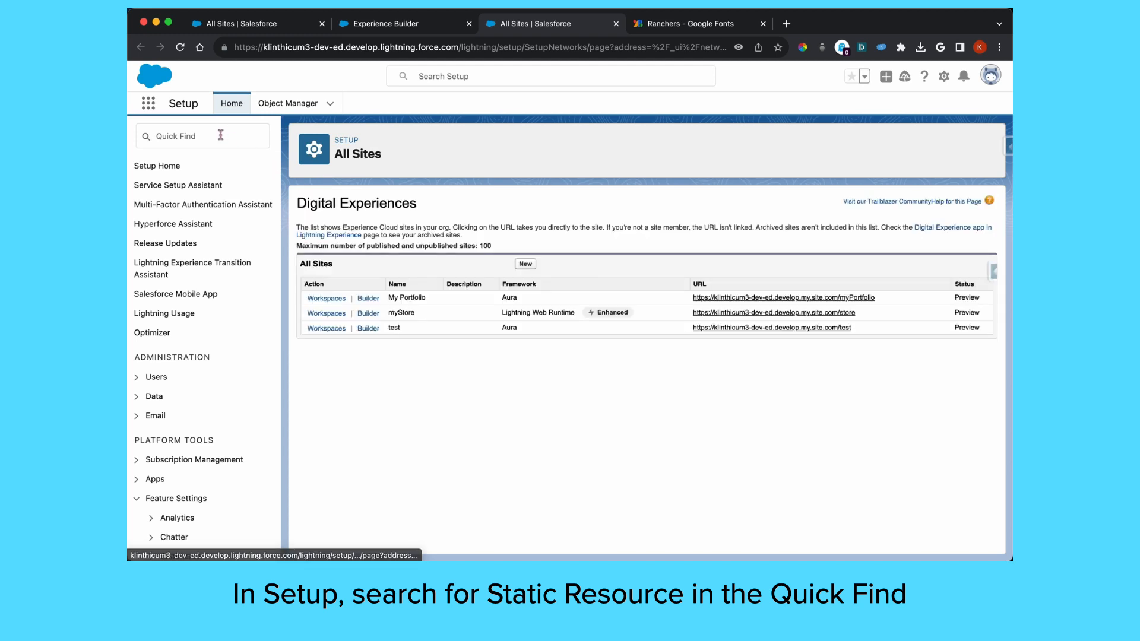
pyautogui.click(220, 136)
pyautogui.write('stat')
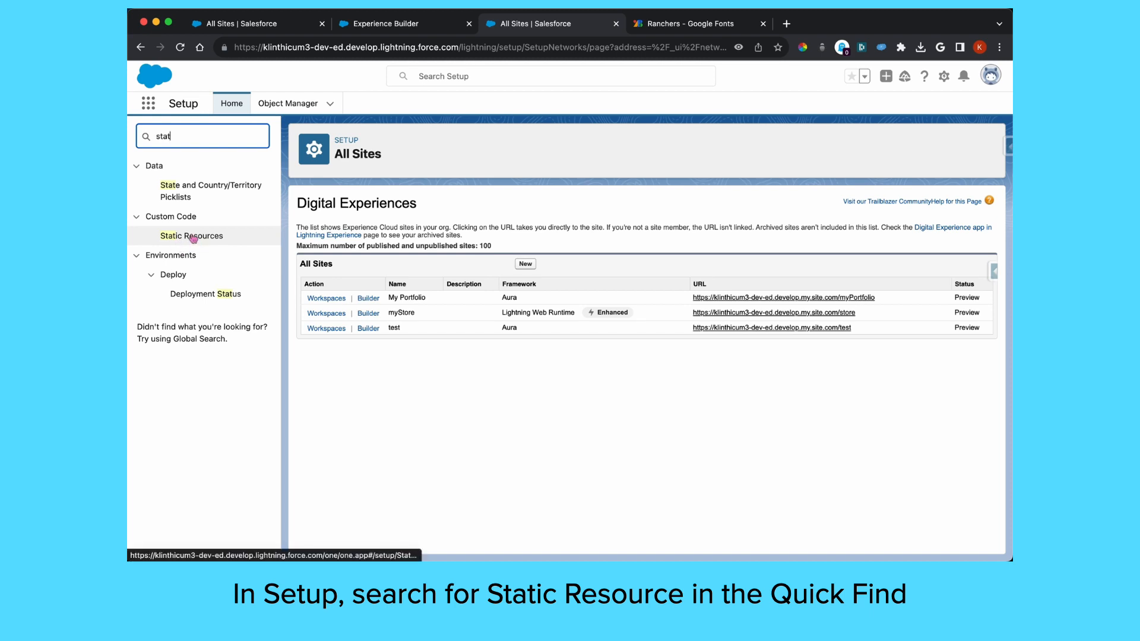
pyautogui.click(191, 238)
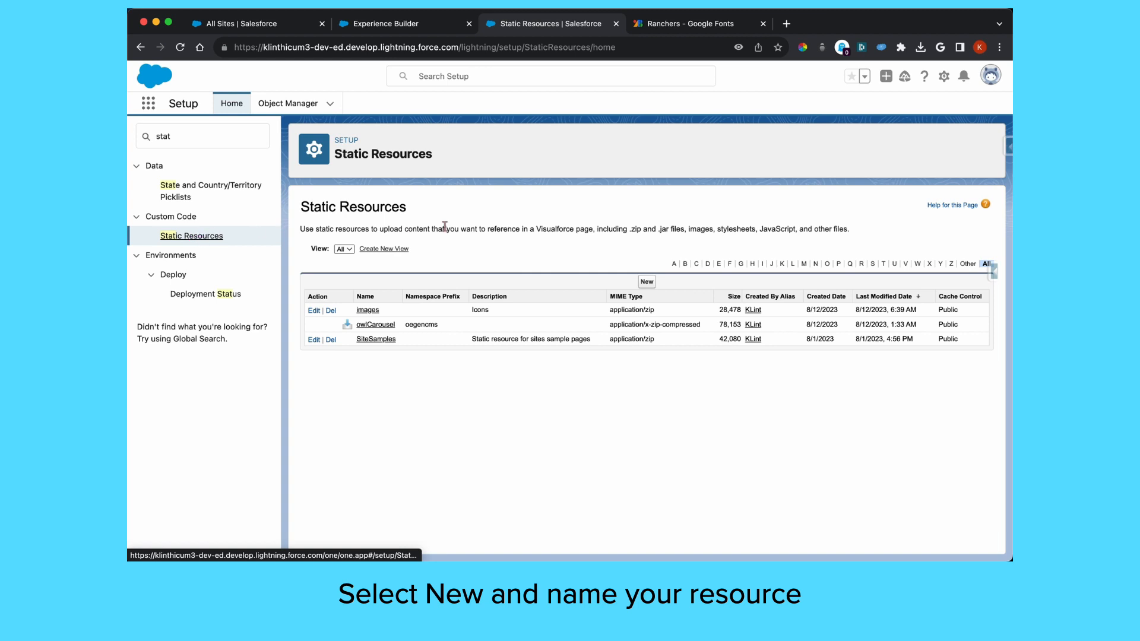
# Create a Public static resource named Ranchers from the Ranchers-Regular.ttf file
pyautogui.click(647, 283)
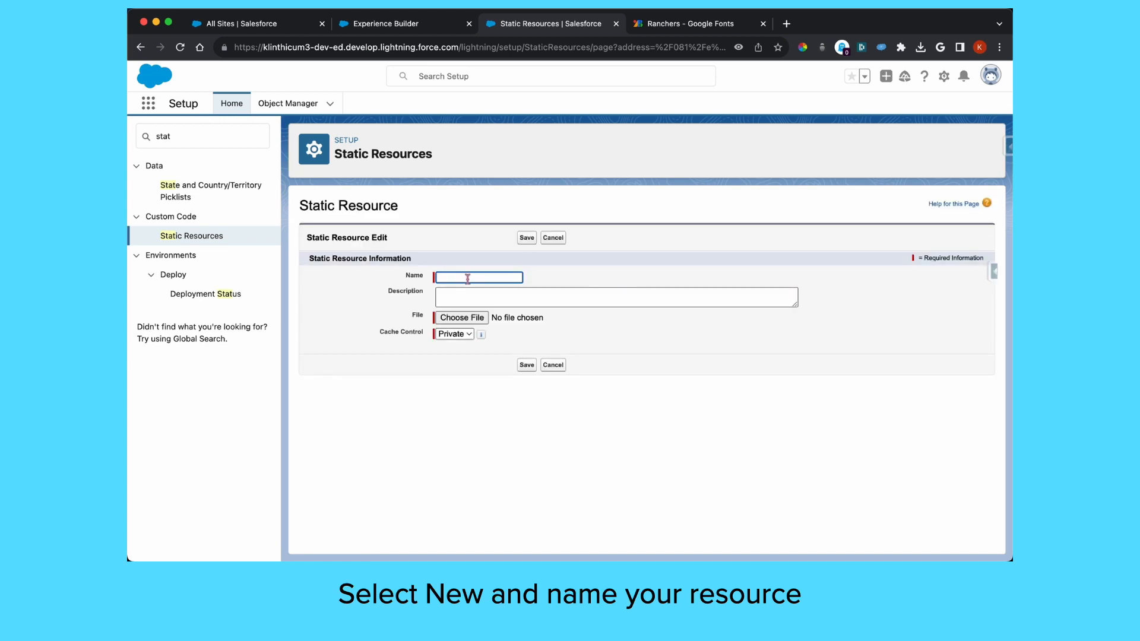
pyautogui.write('Ranchers')
pyautogui.click(463, 320)
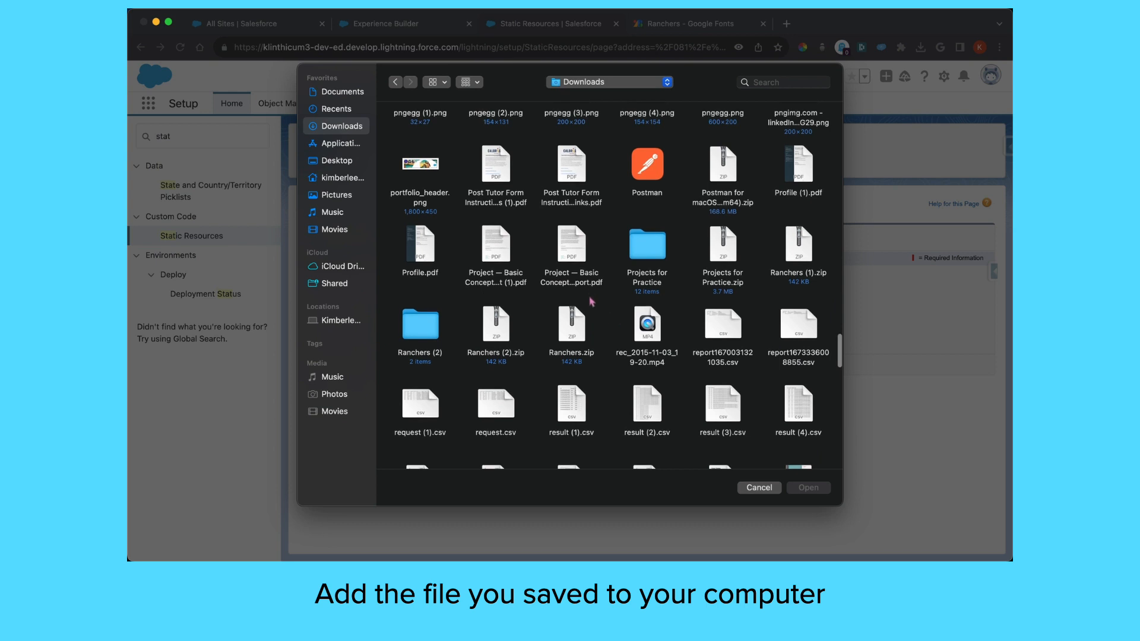
pyautogui.click(421, 331)
pyautogui.doubleClick(421, 330)
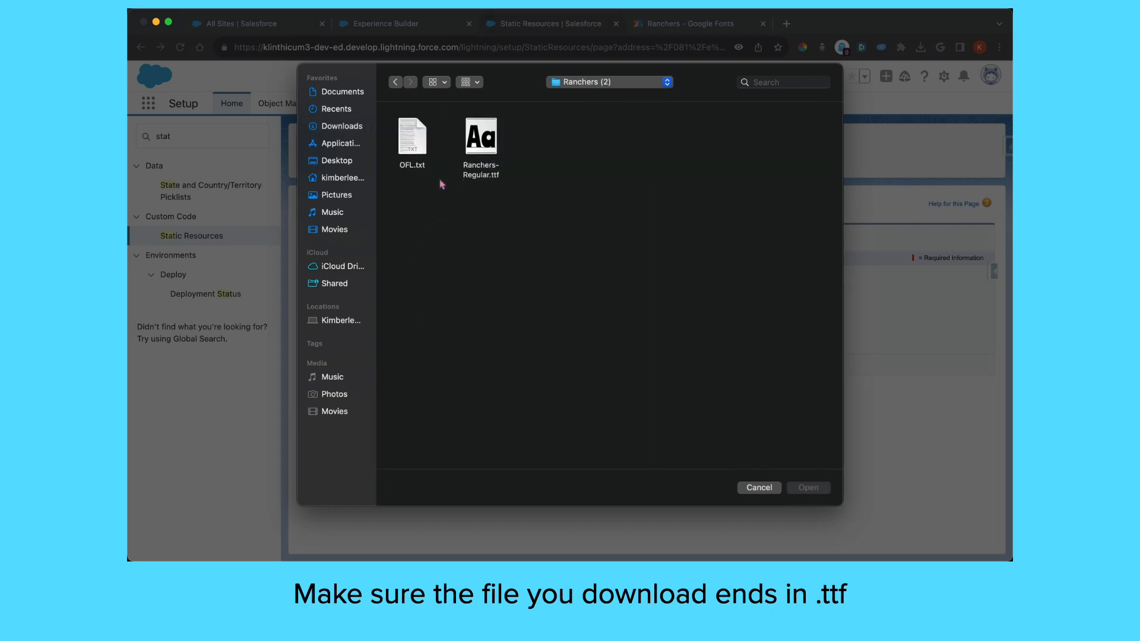
pyautogui.doubleClick(486, 138)
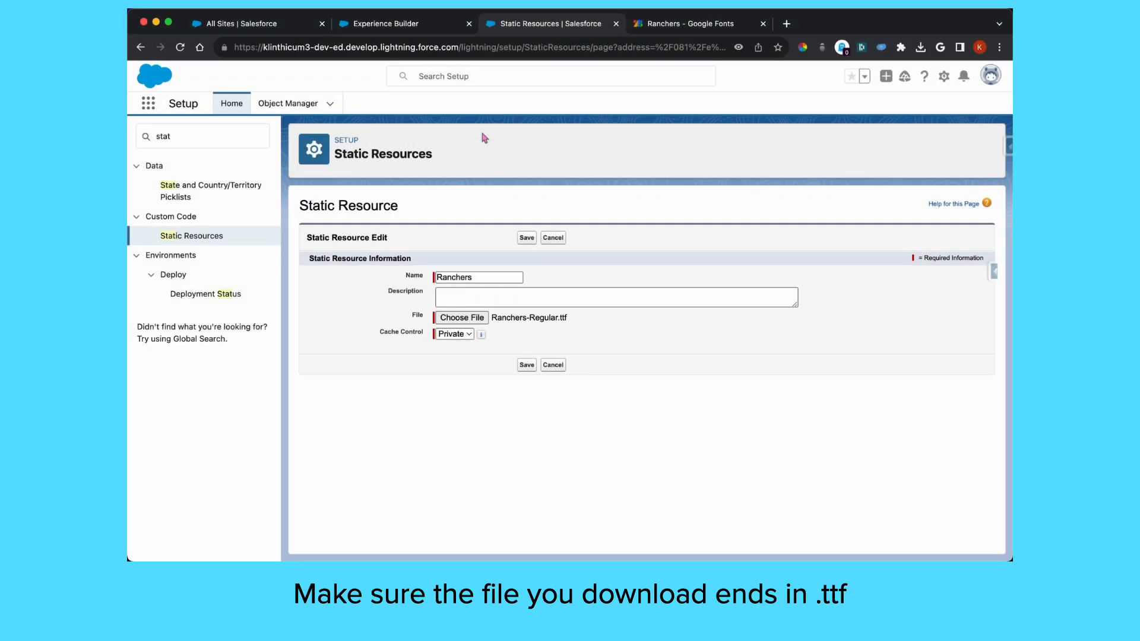
pyautogui.click(468, 336)
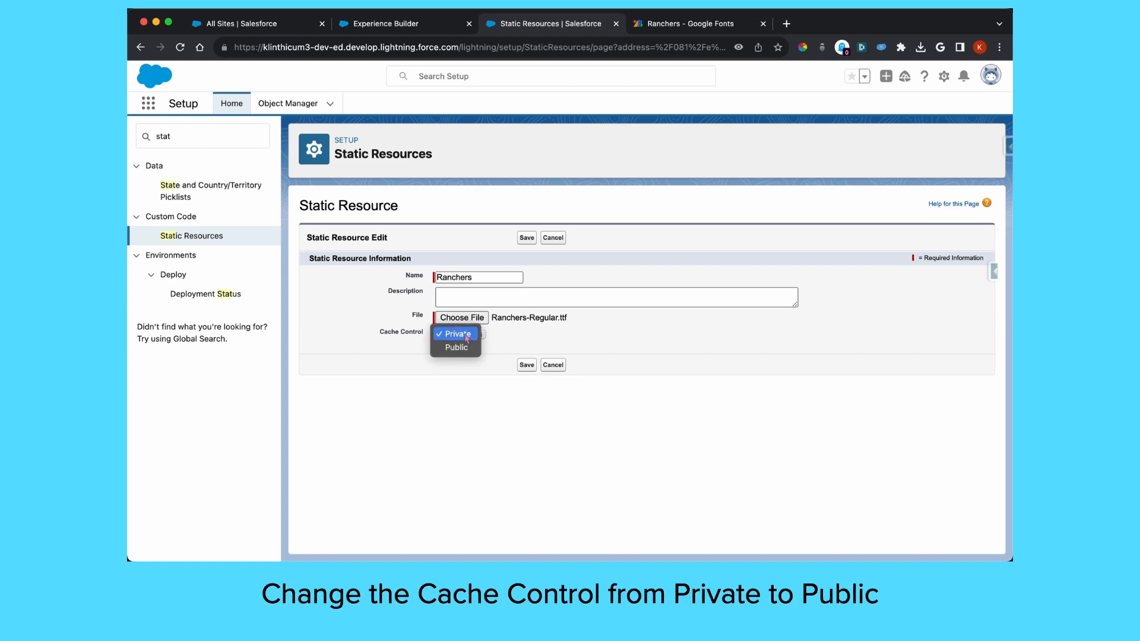
pyautogui.click(464, 350)
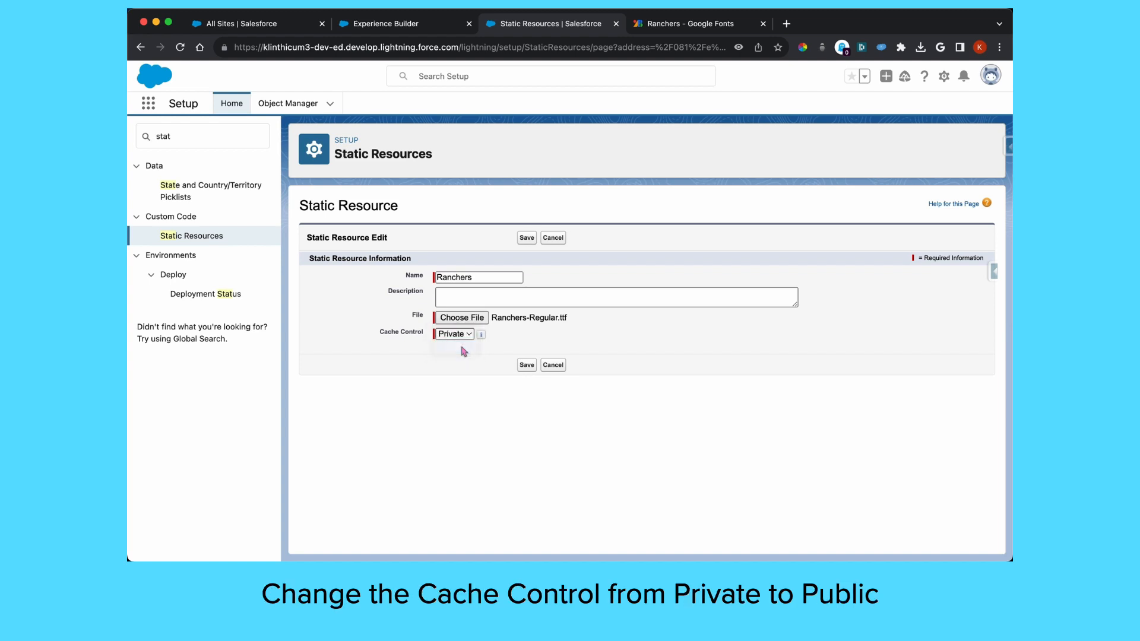
pyautogui.click(527, 365)
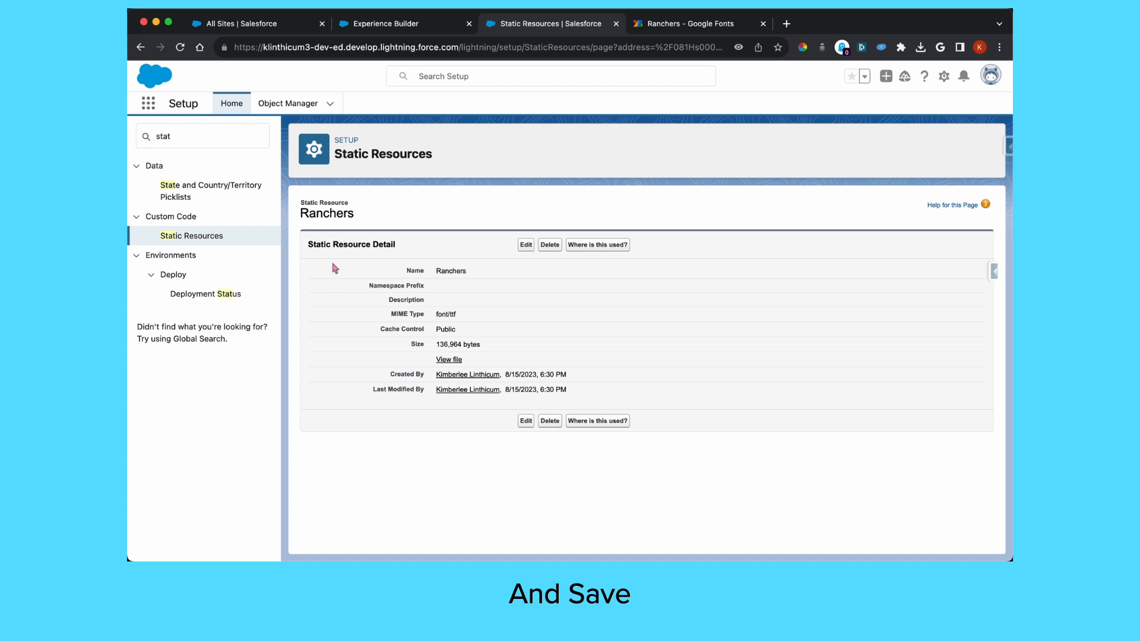
# Open the site theme's Edit CSS editor and accept the CSS overrides prompt
pyautogui.click(404, 24)
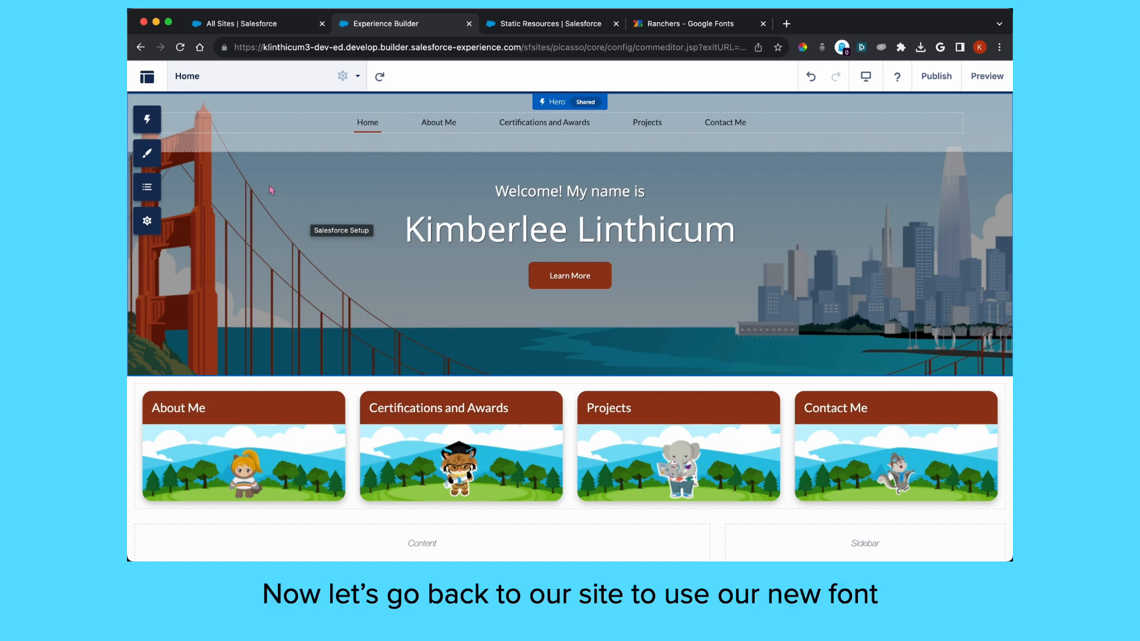
pyautogui.click(148, 154)
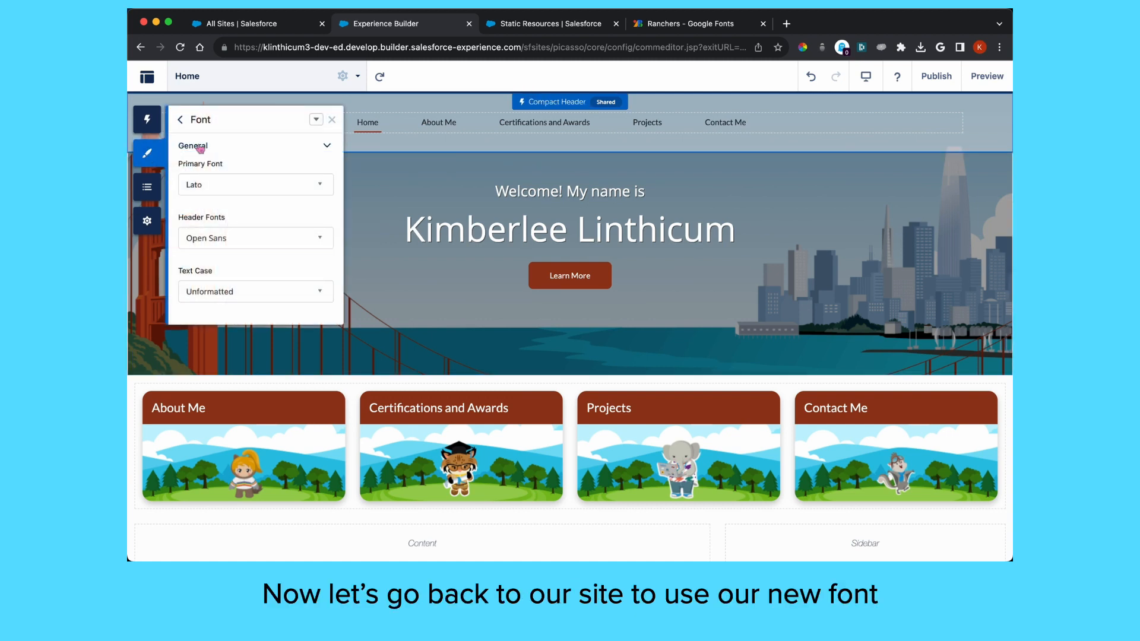
pyautogui.click(317, 121)
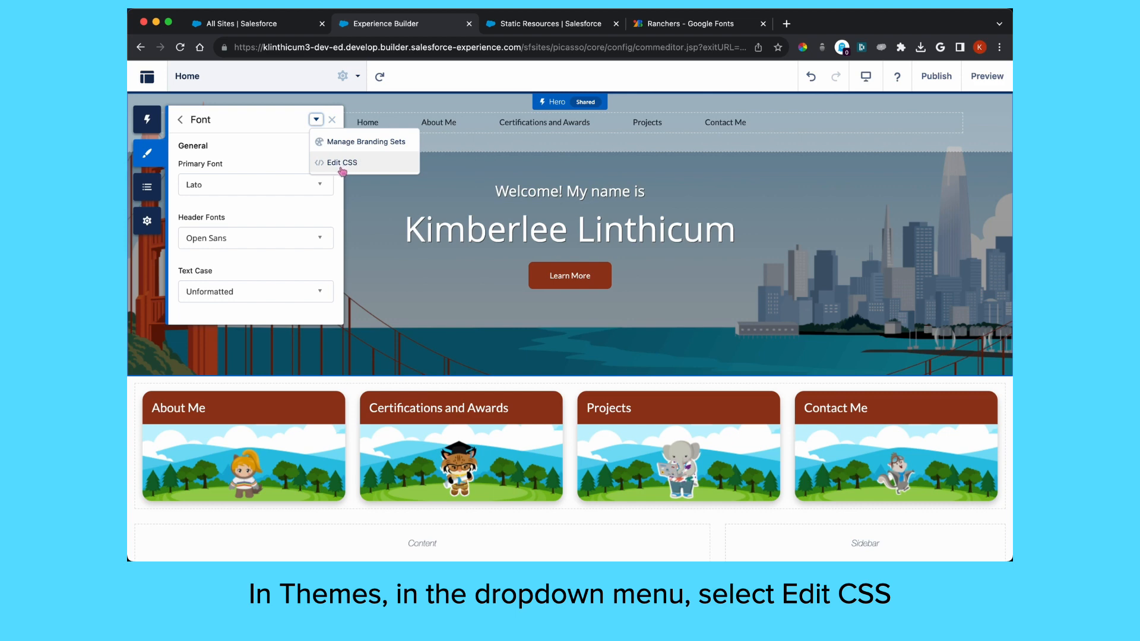
pyautogui.click(342, 166)
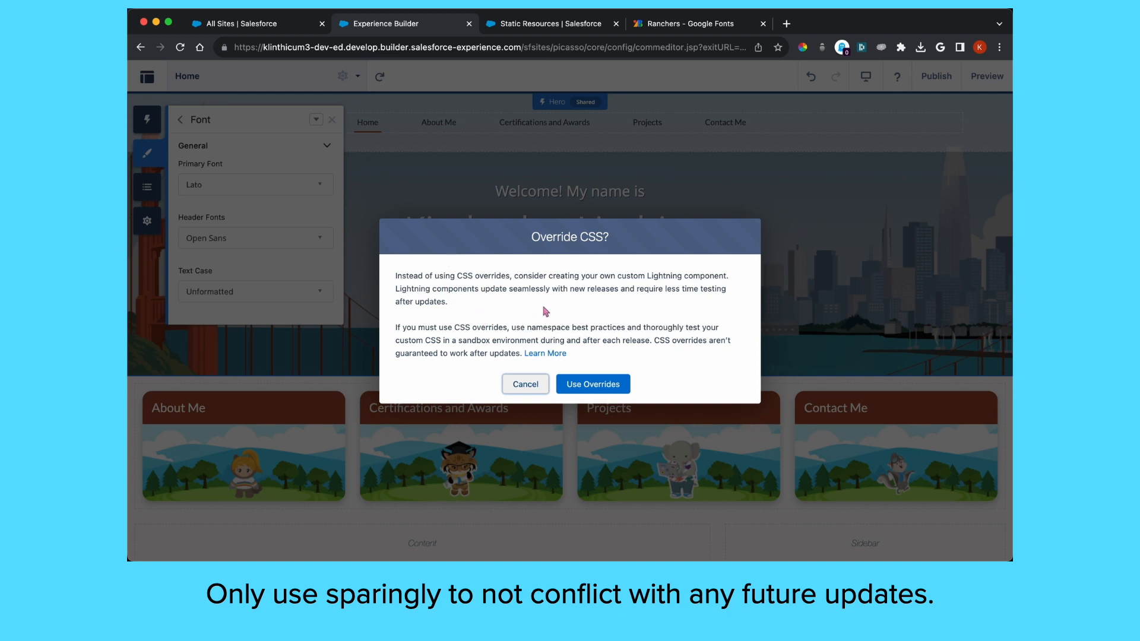
pyautogui.click(599, 387)
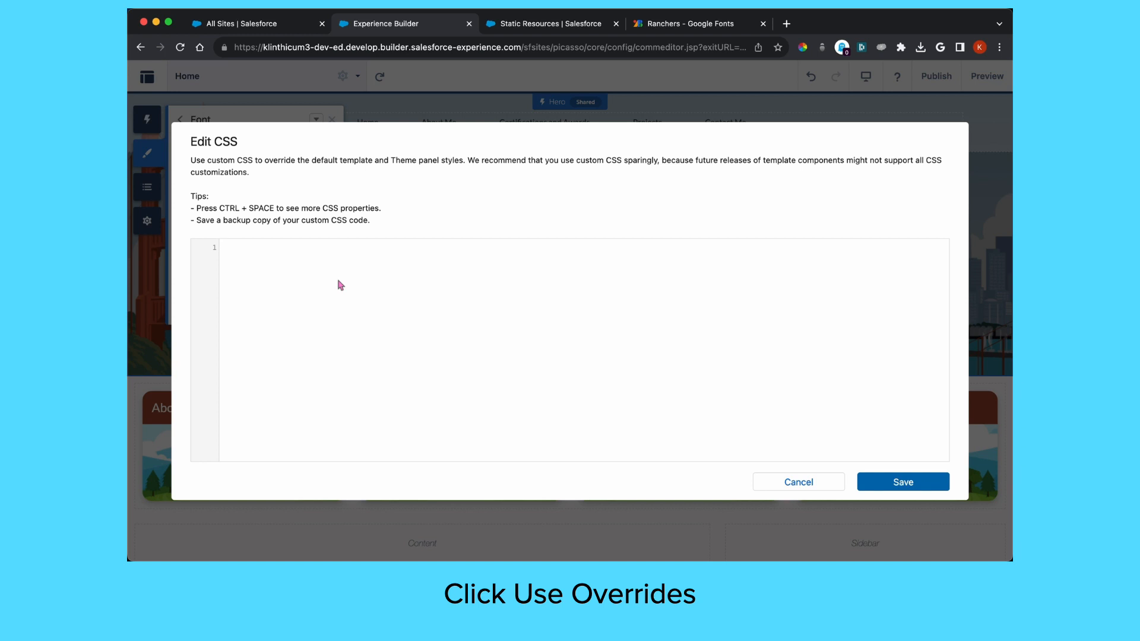
pyautogui.write('@fo')
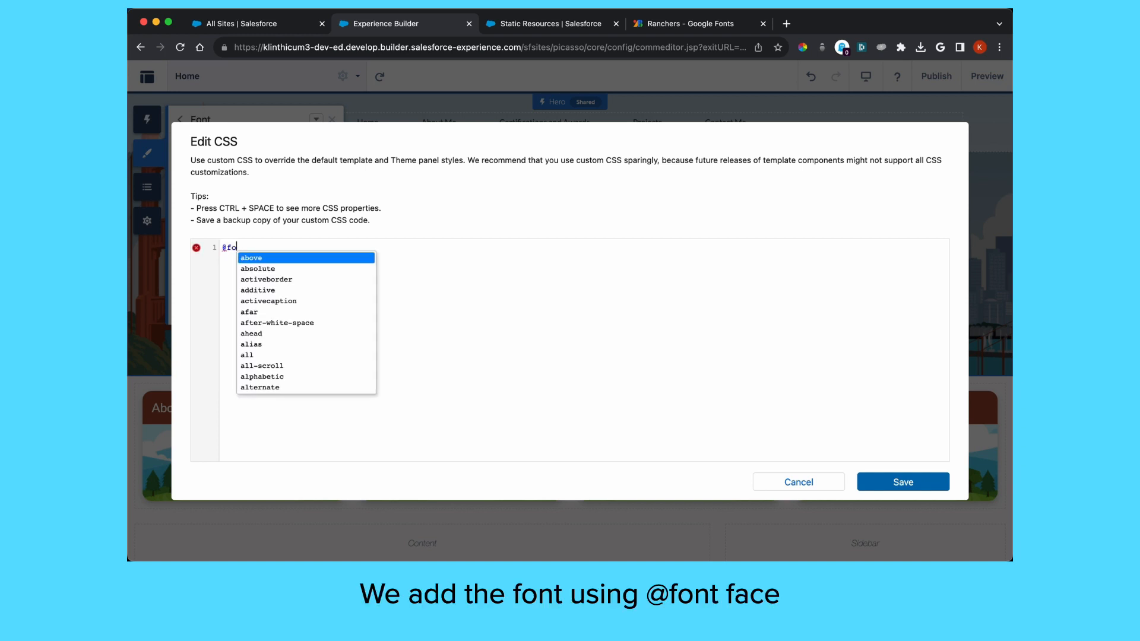
pyautogui.write('nt-face {     ')
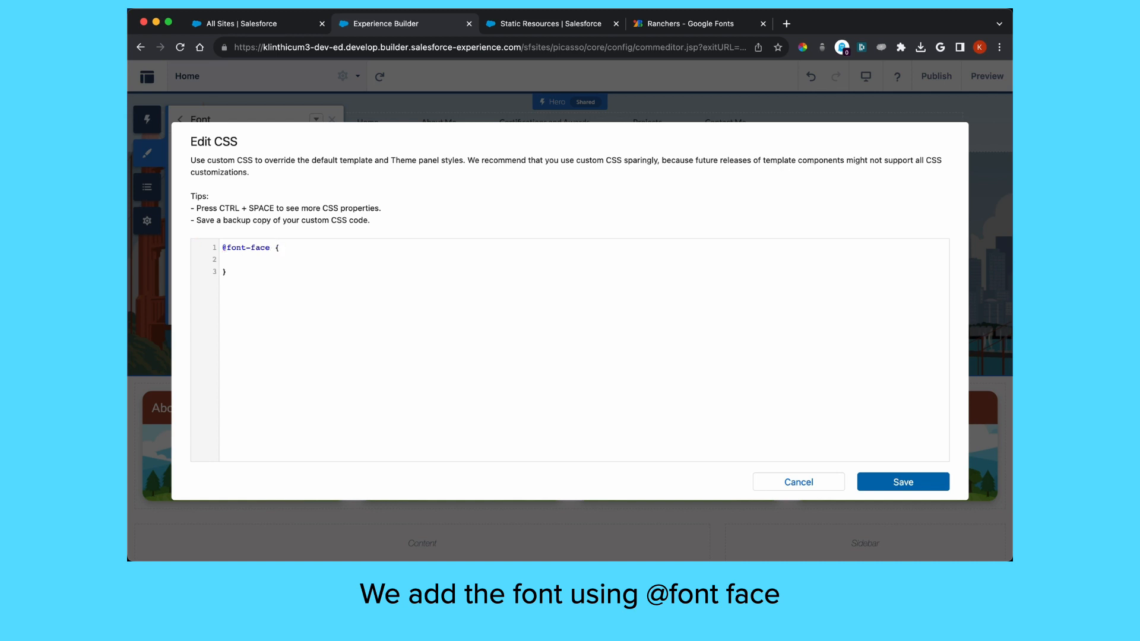
pyautogui.write('font')
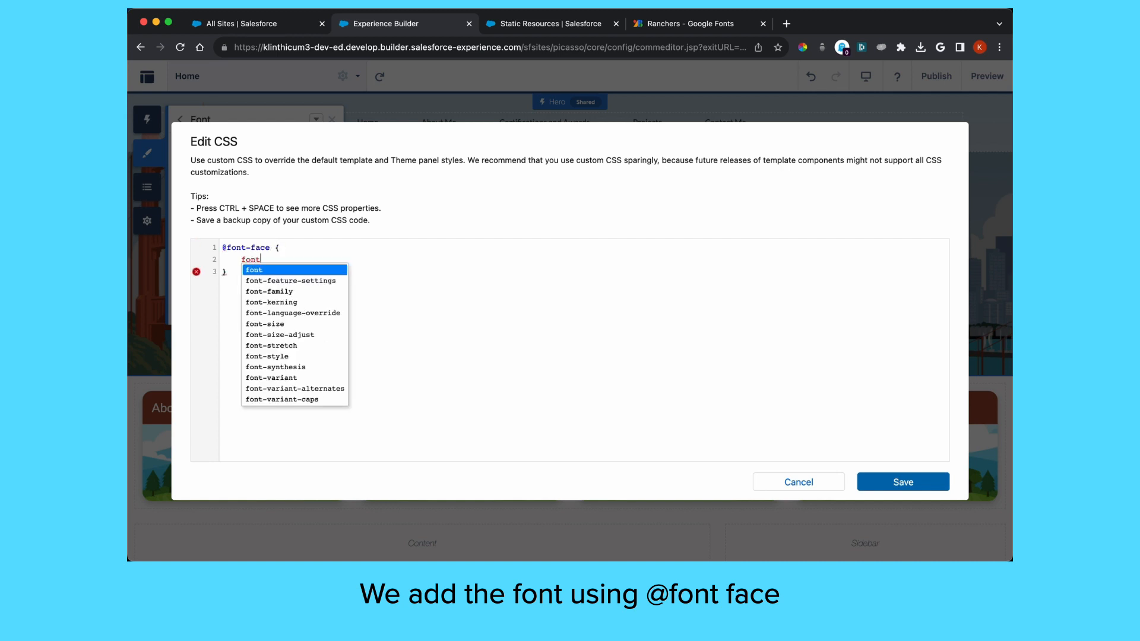
pyautogui.click(280, 292)
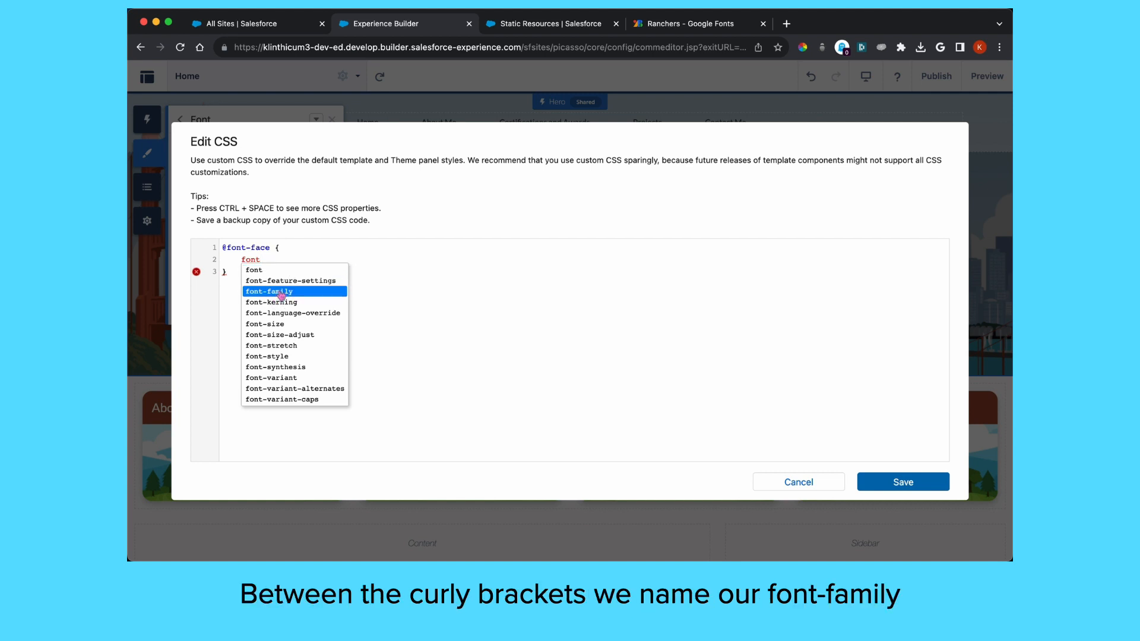
pyautogui.press('Return')
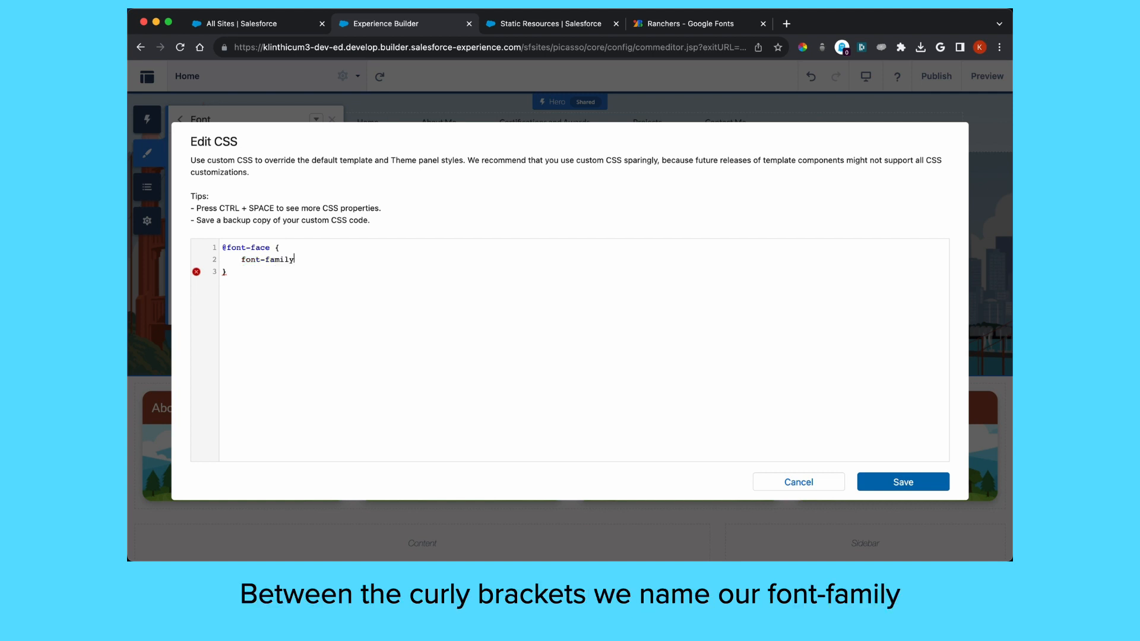
pyautogui.write(':')
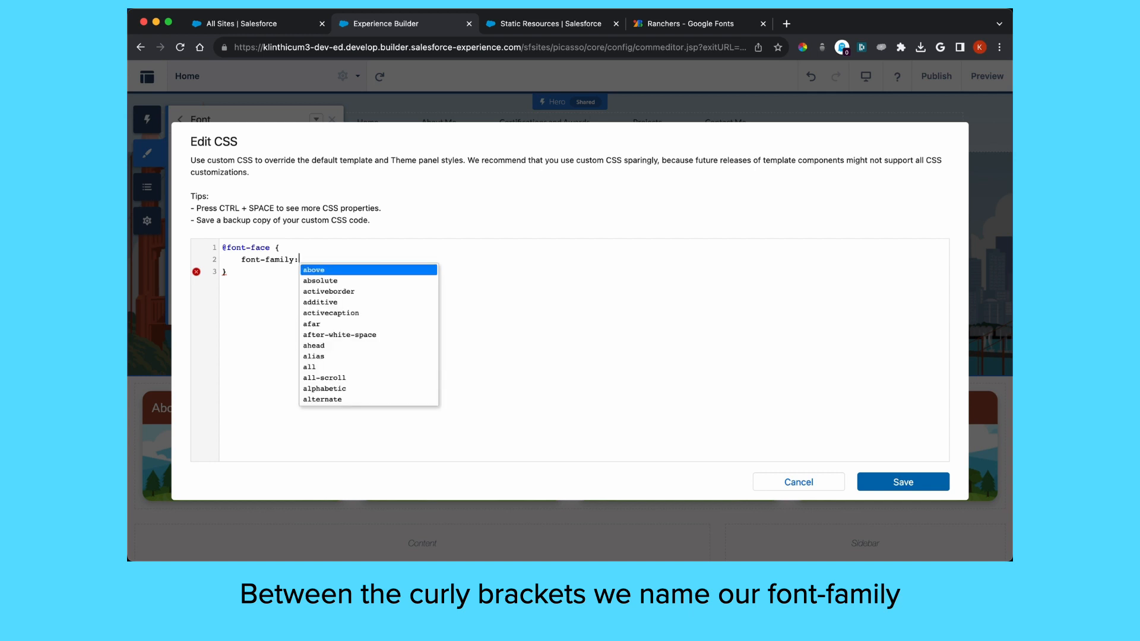
pyautogui.write(' "')
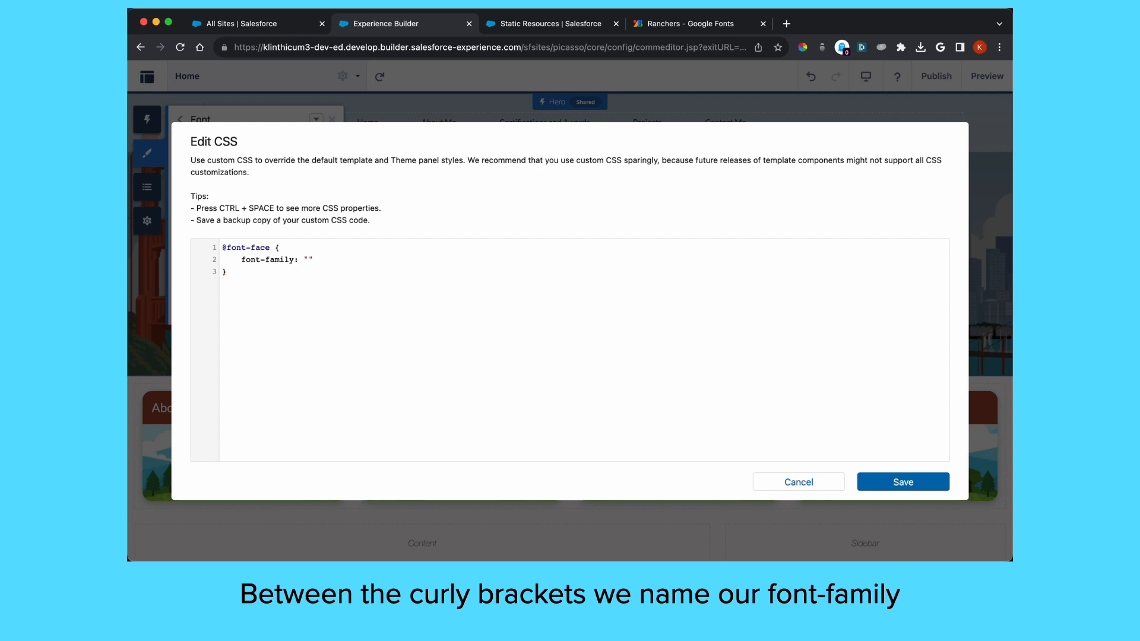
pyautogui.write('Ranchers')
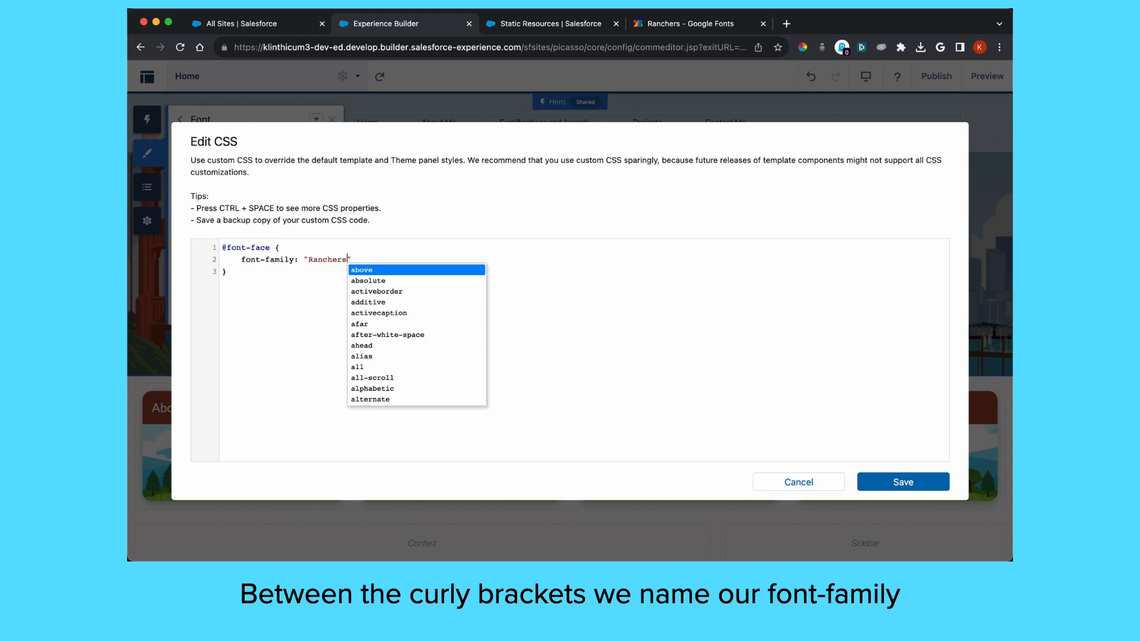
pyautogui.write('";     ')
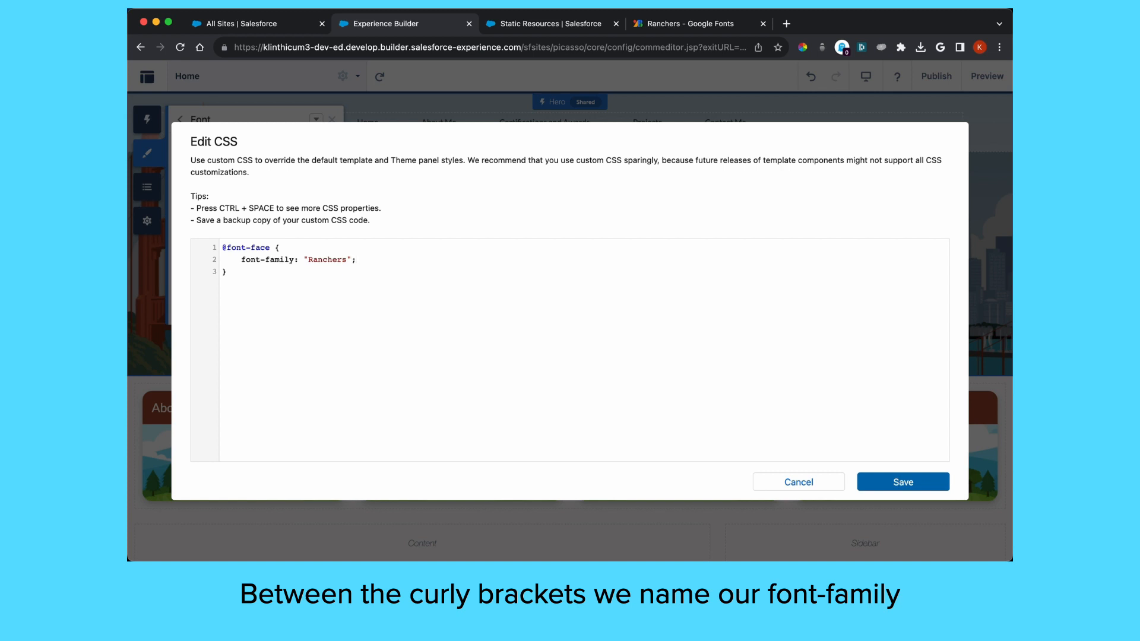
pyautogui.write('src')
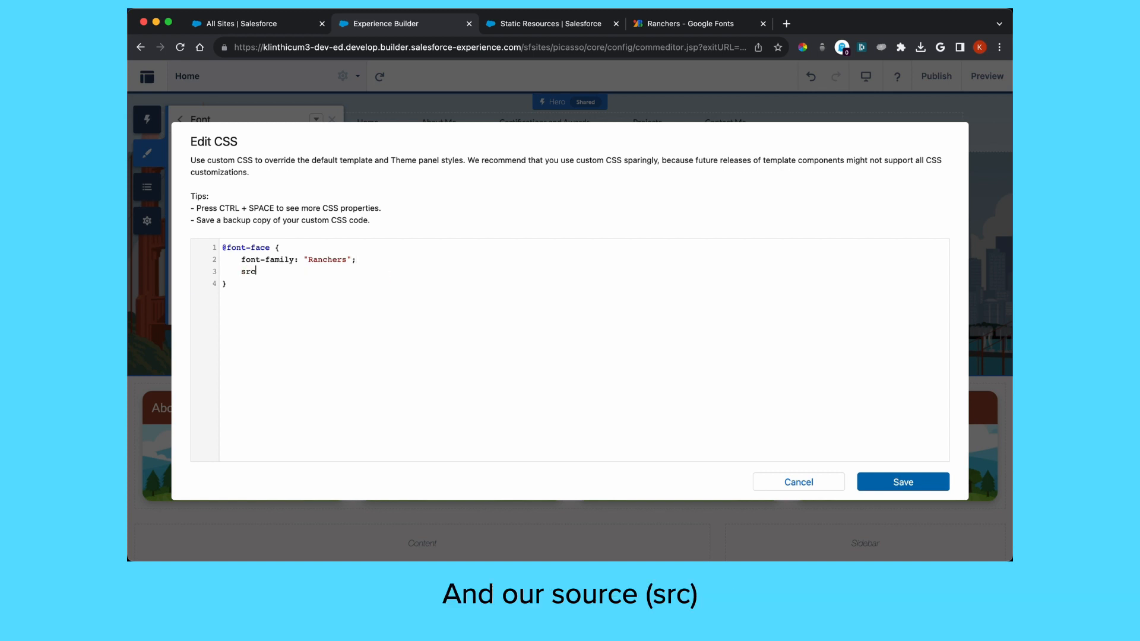
pyautogui.write(':')
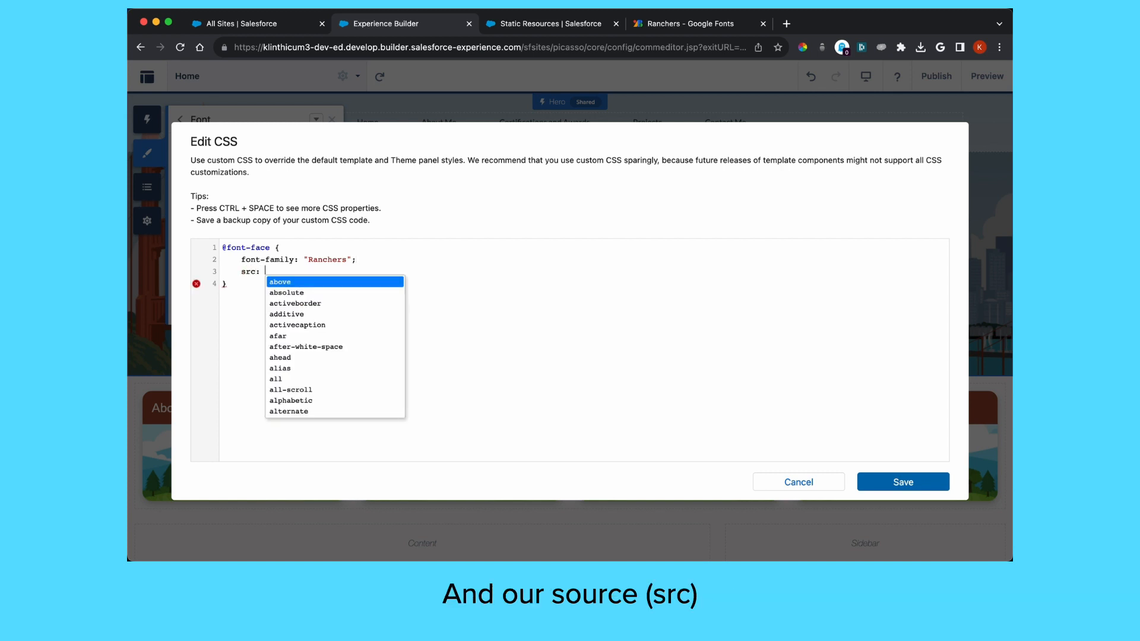
pyautogui.write(' url(')
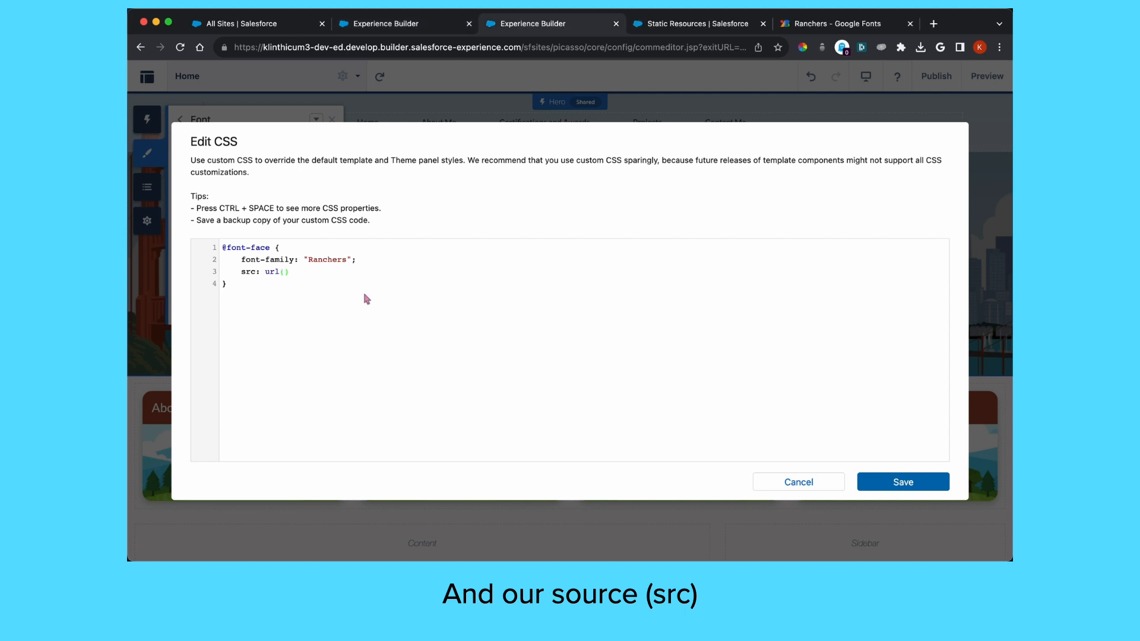
pyautogui.write("'/")
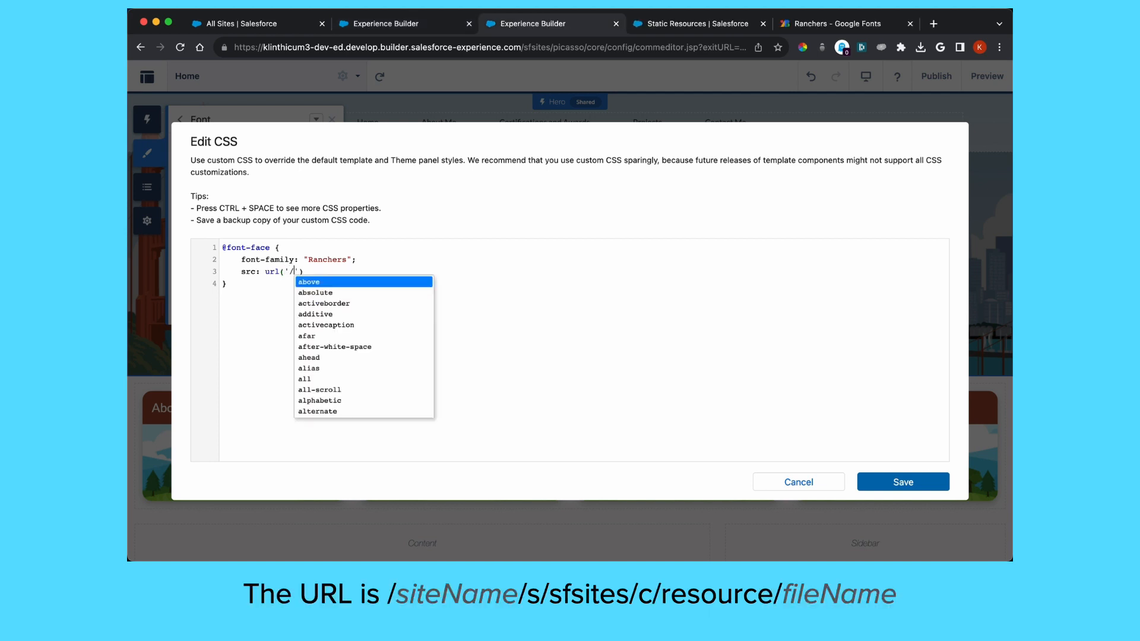
pyautogui.write('myPortfolio')
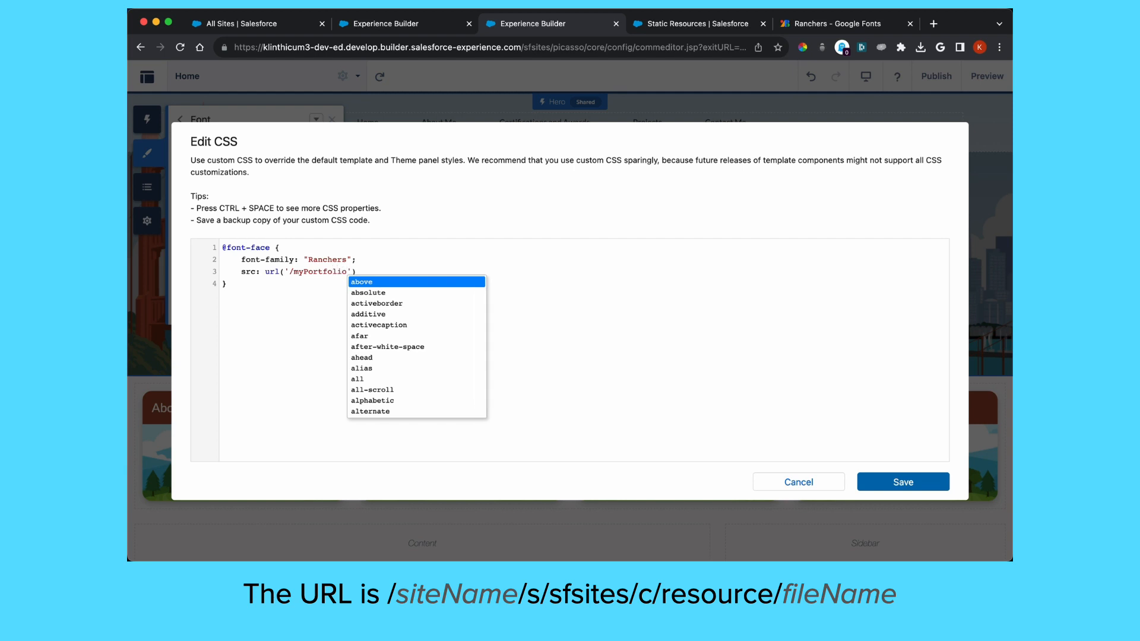
pyautogui.write('.')
pyautogui.press('BackSpace')
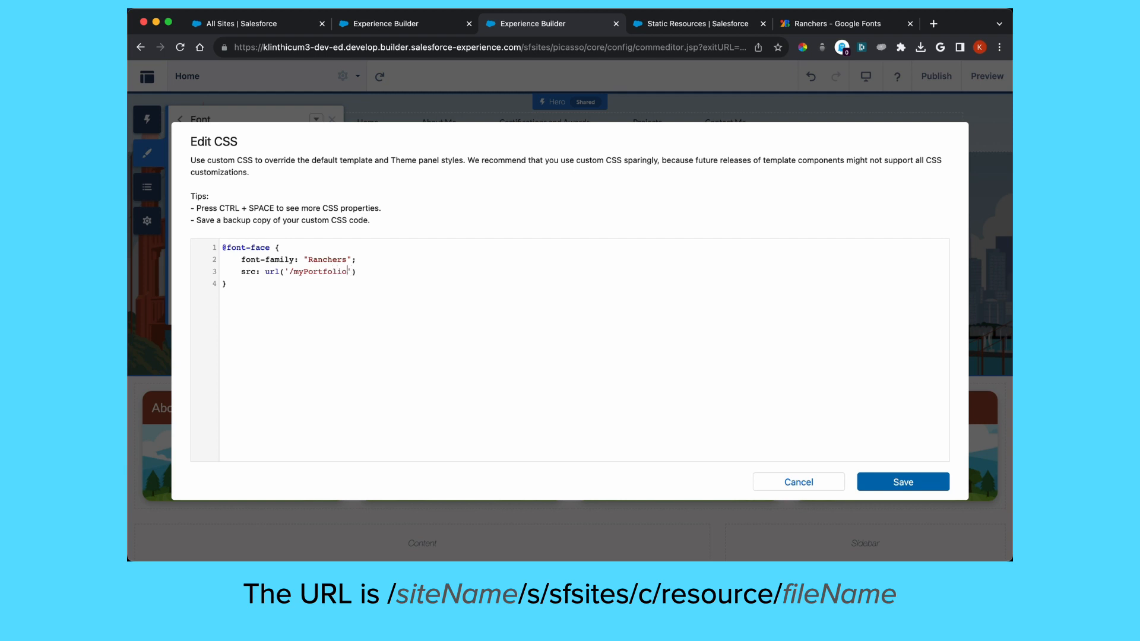
pyautogui.write('/s/sfsite')
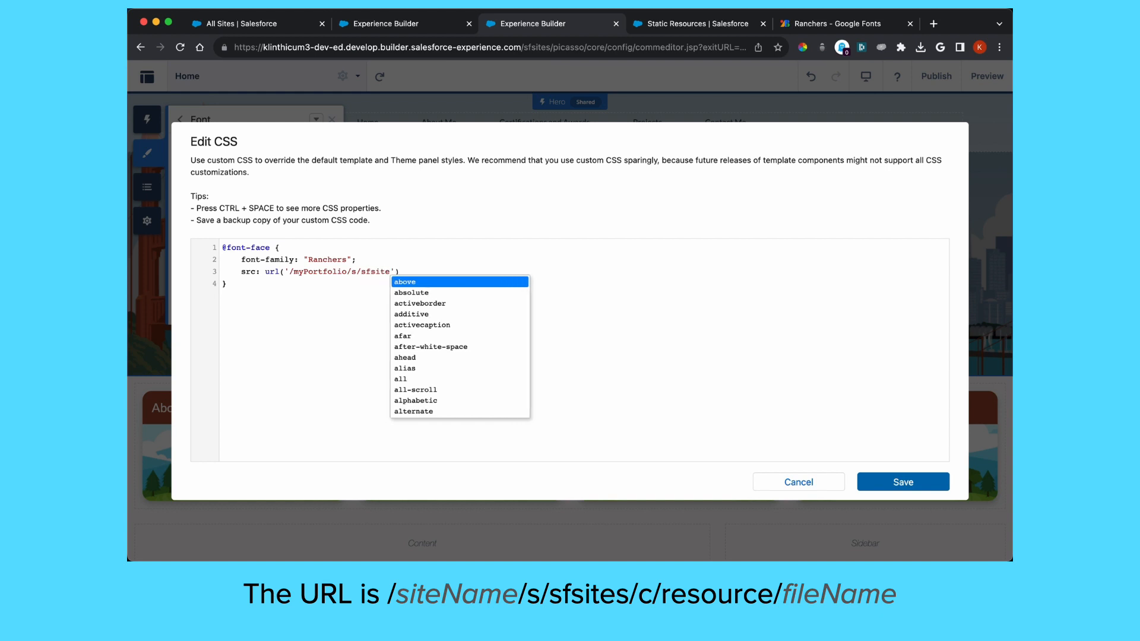
pyautogui.write('s/c/resou')
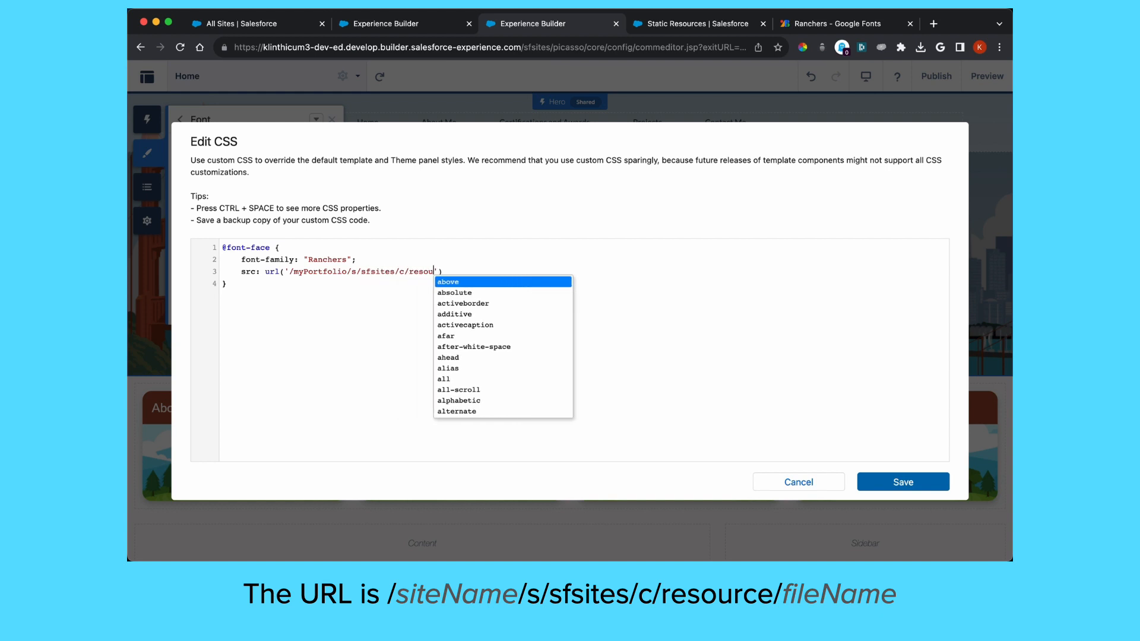
pyautogui.write('rce/R')
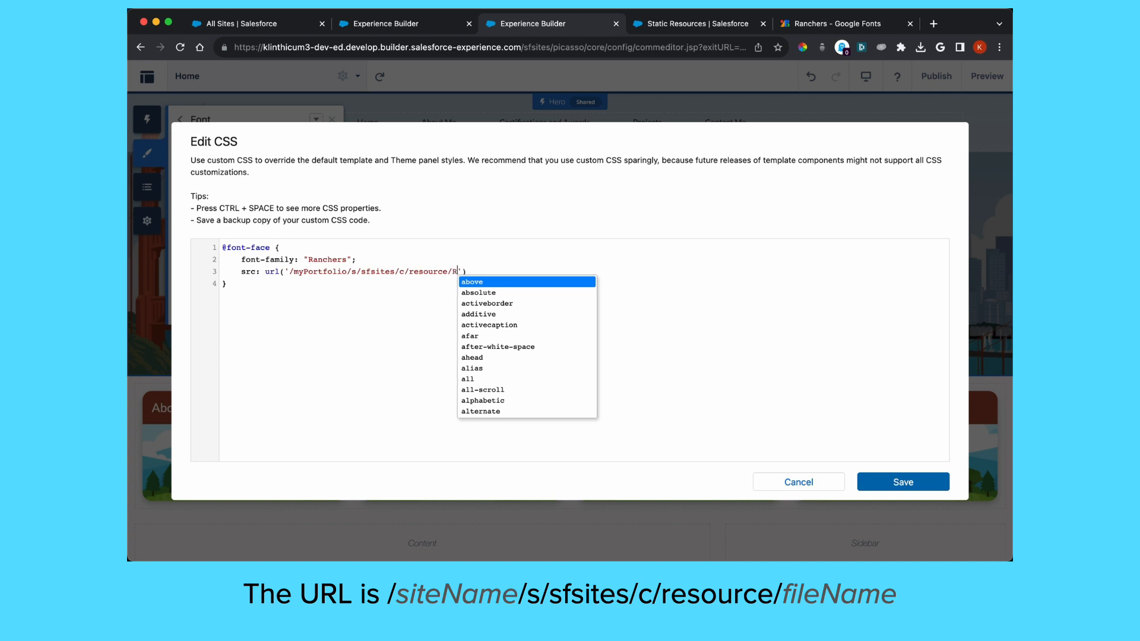
pyautogui.write('anchers')
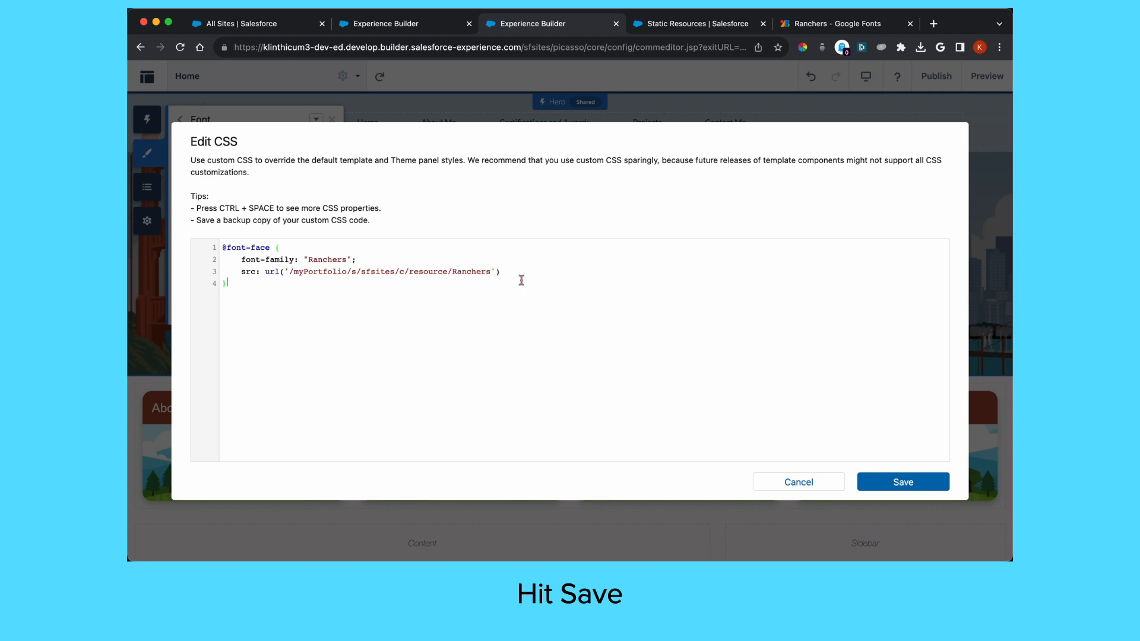
pyautogui.click(908, 486)
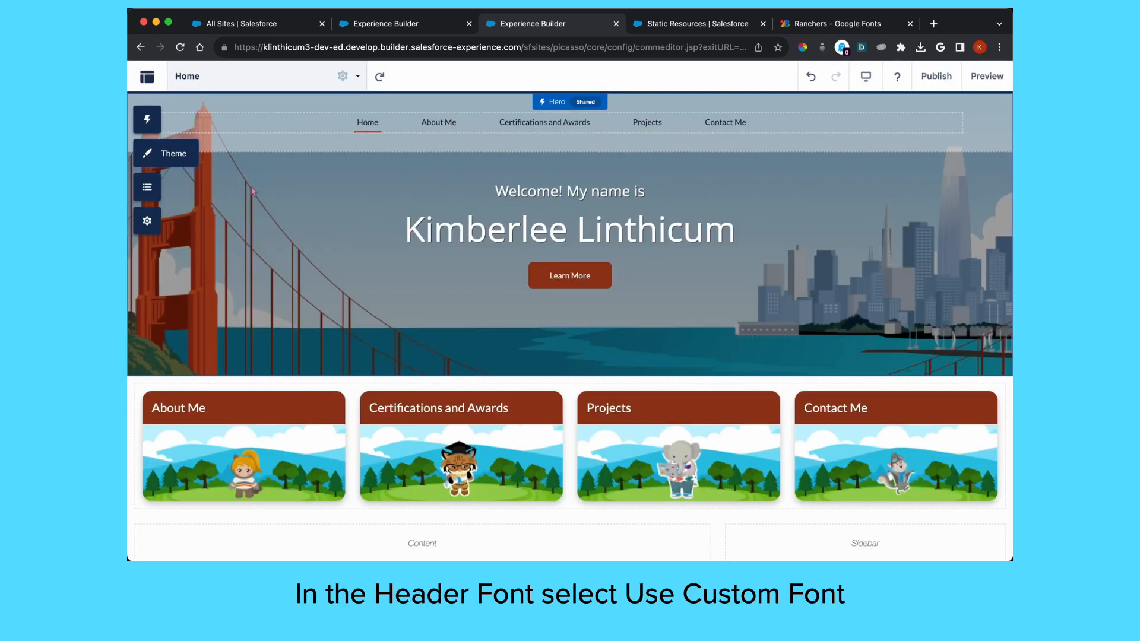
# Set Header Fonts to the custom font Ranchers in the theme's Font settings
pyautogui.click(146, 155)
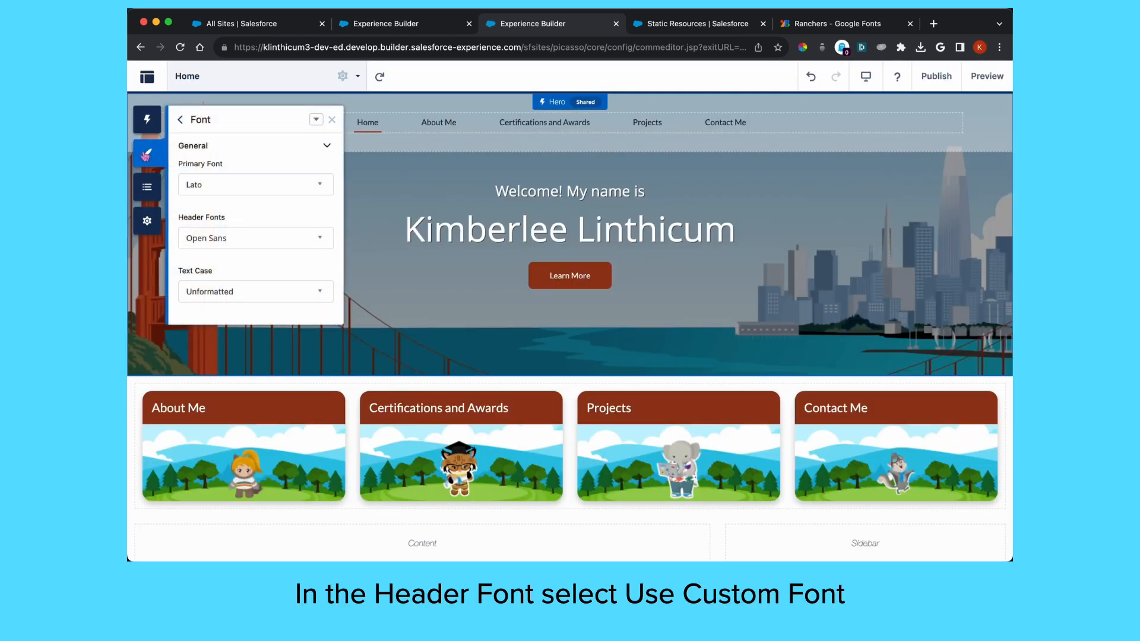
pyautogui.click(292, 240)
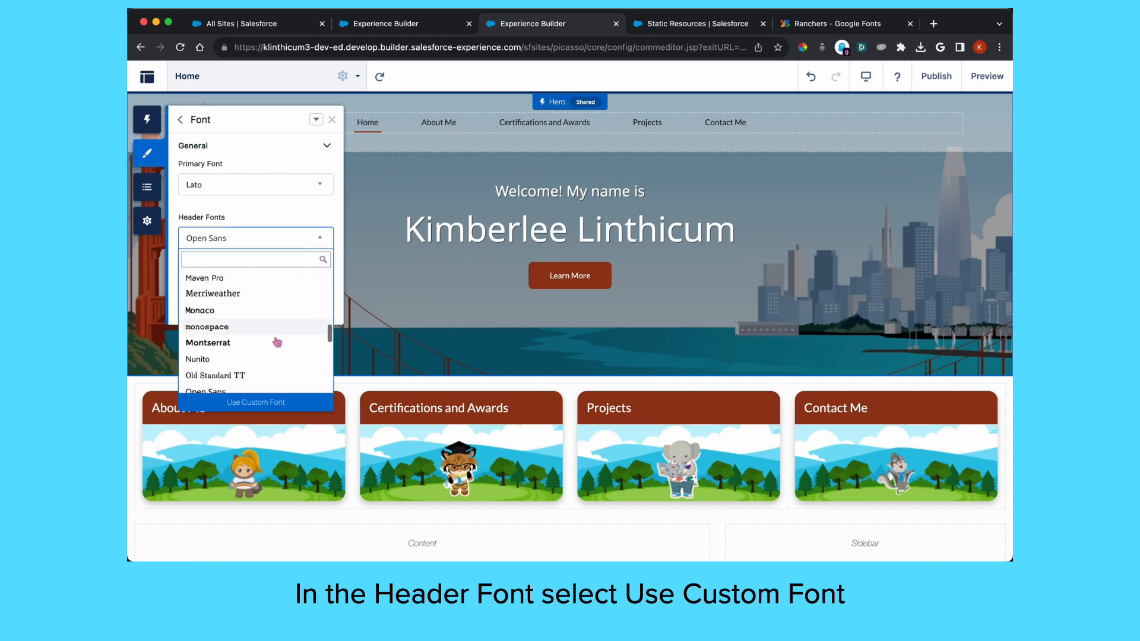
pyautogui.click(254, 403)
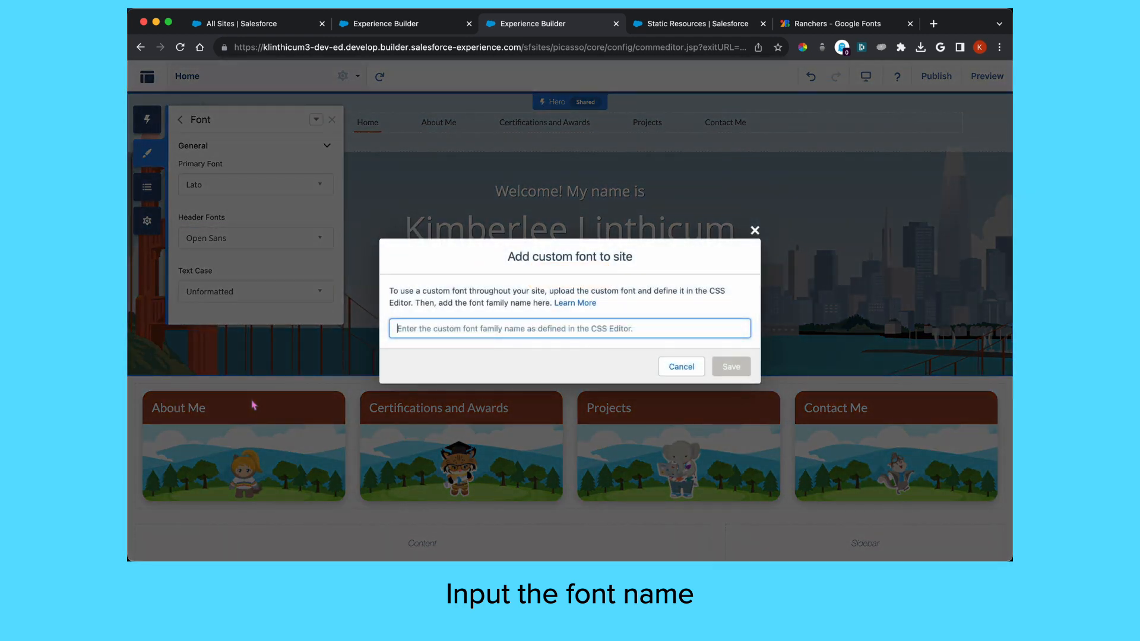
pyautogui.write('Ranchers')
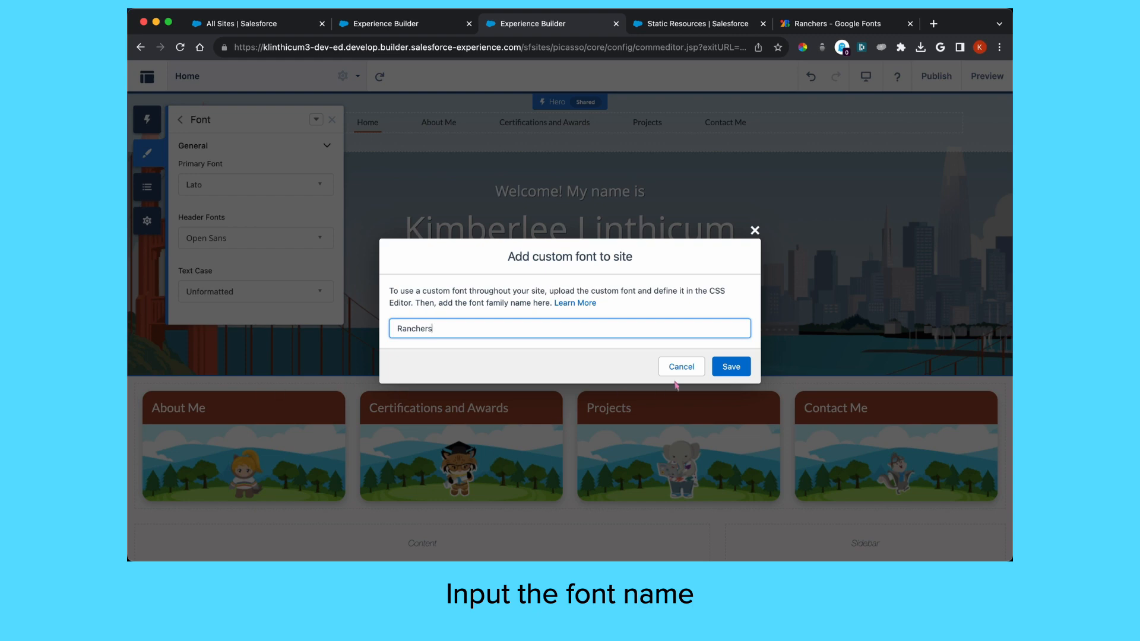
pyautogui.click(731, 367)
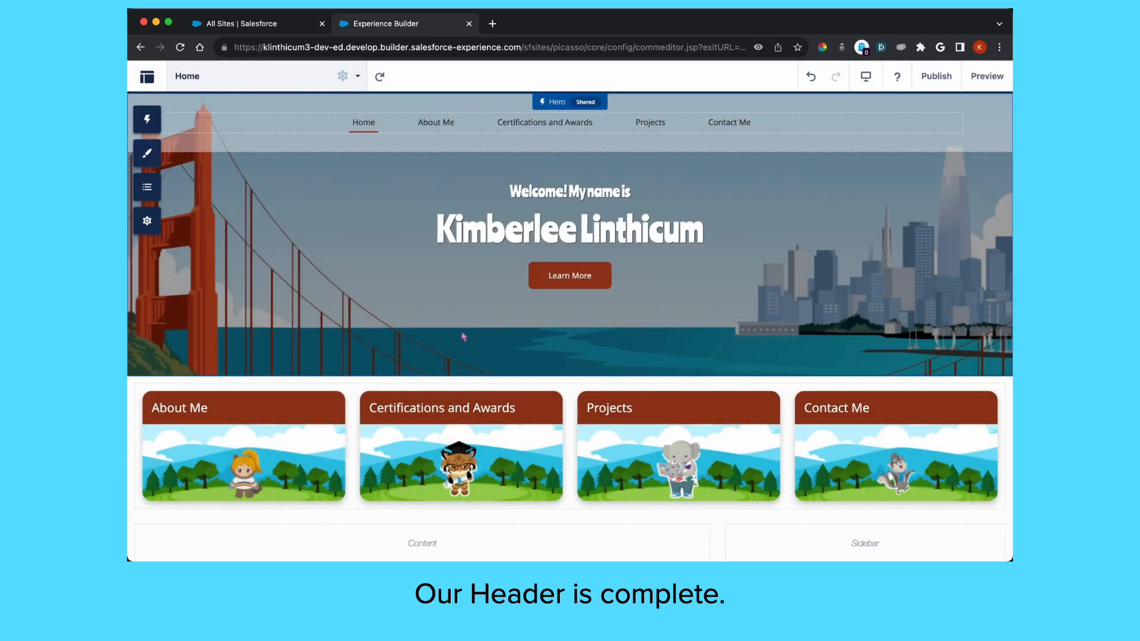
# Switch the builder to the About Me page from the Pages list
pyautogui.click(285, 79)
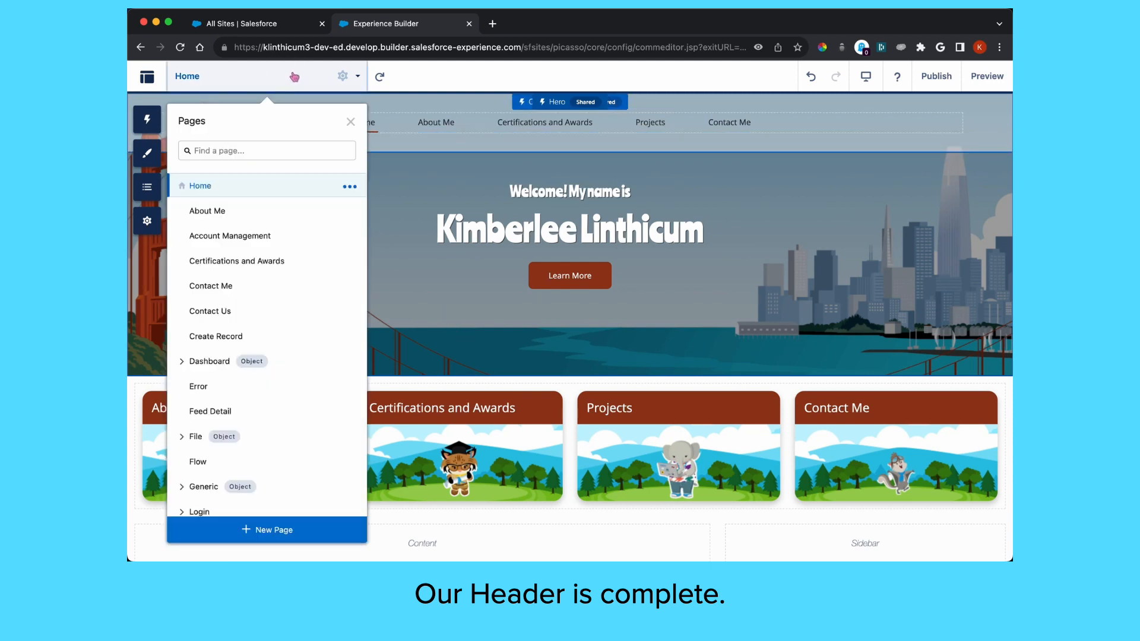
pyautogui.click(248, 212)
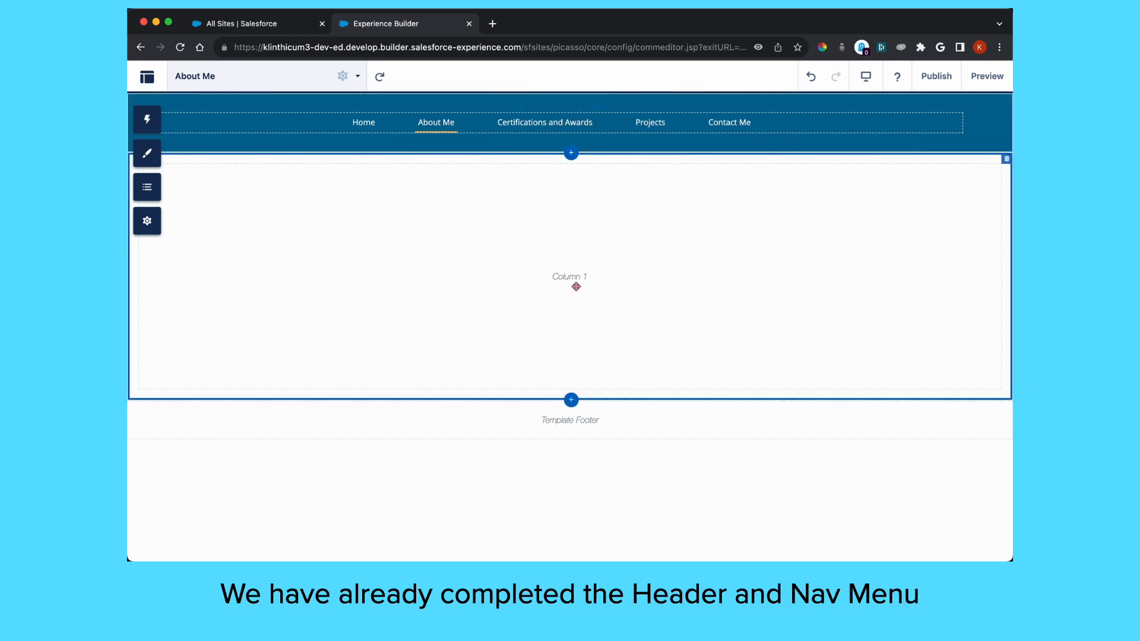
# Split the About Me section into a two-column 4/8 layout
pyautogui.click(574, 288)
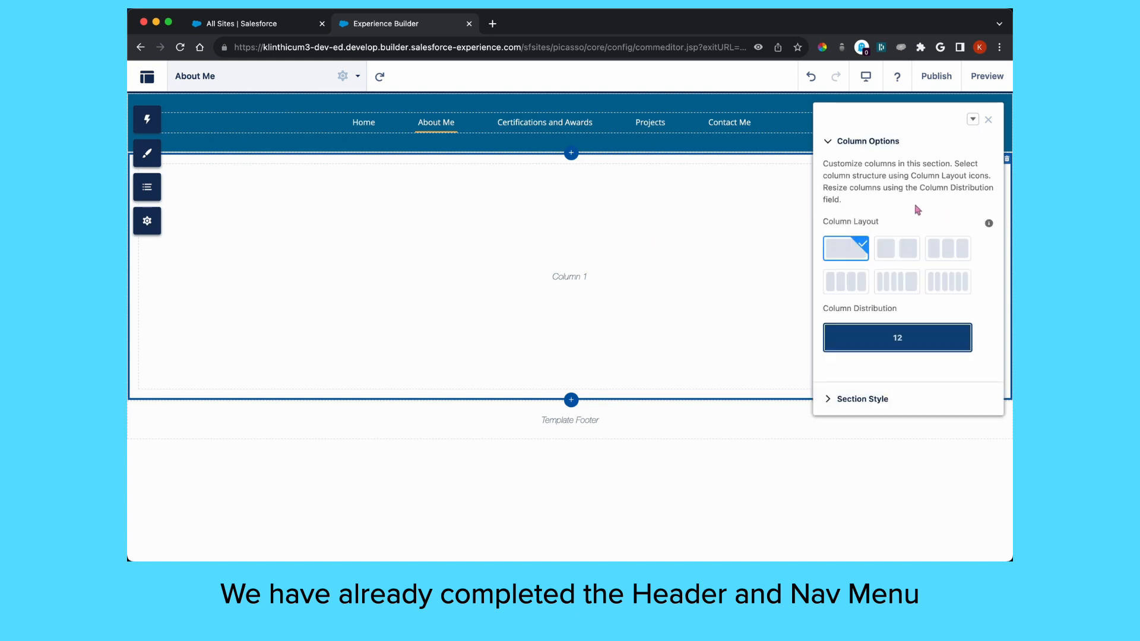
pyautogui.click(903, 253)
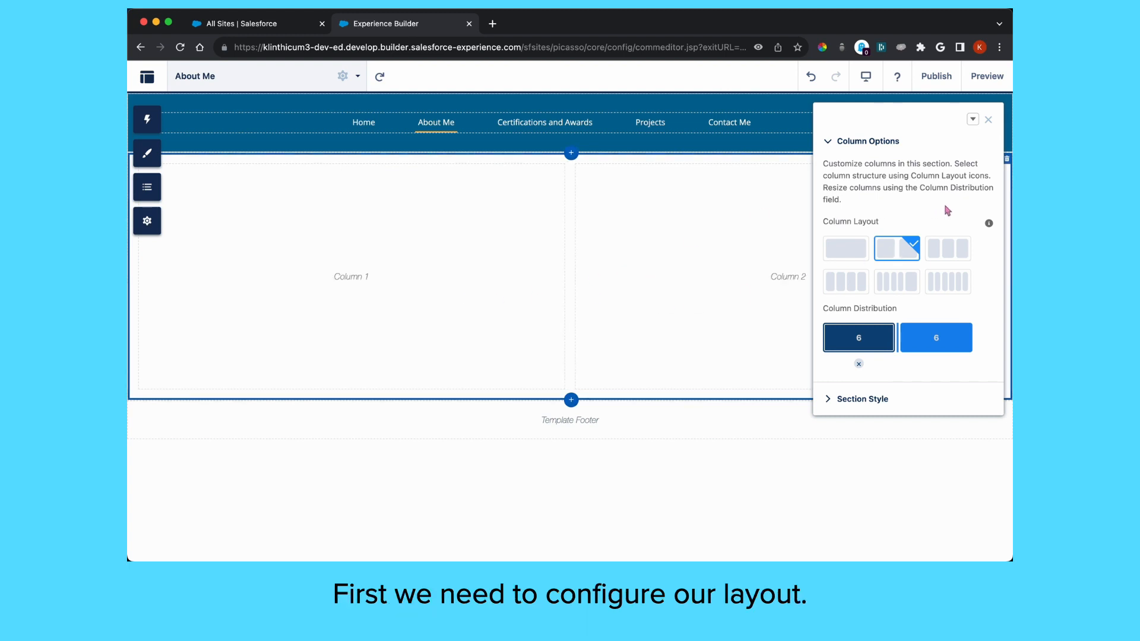
pyautogui.click(956, 249)
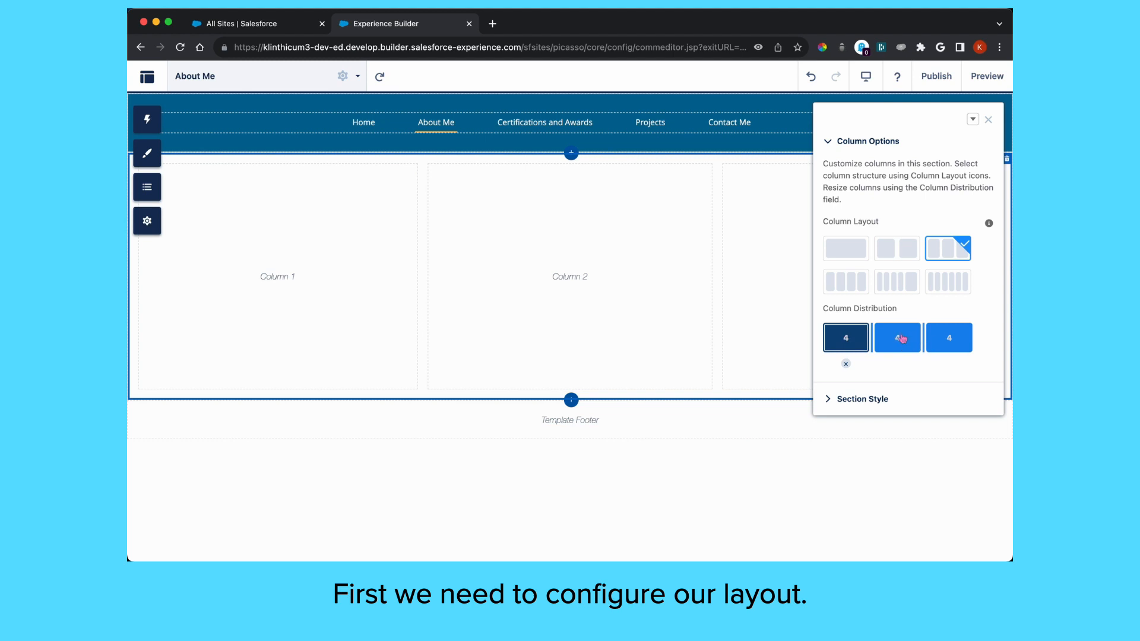
pyautogui.click(901, 338)
pyautogui.click(897, 364)
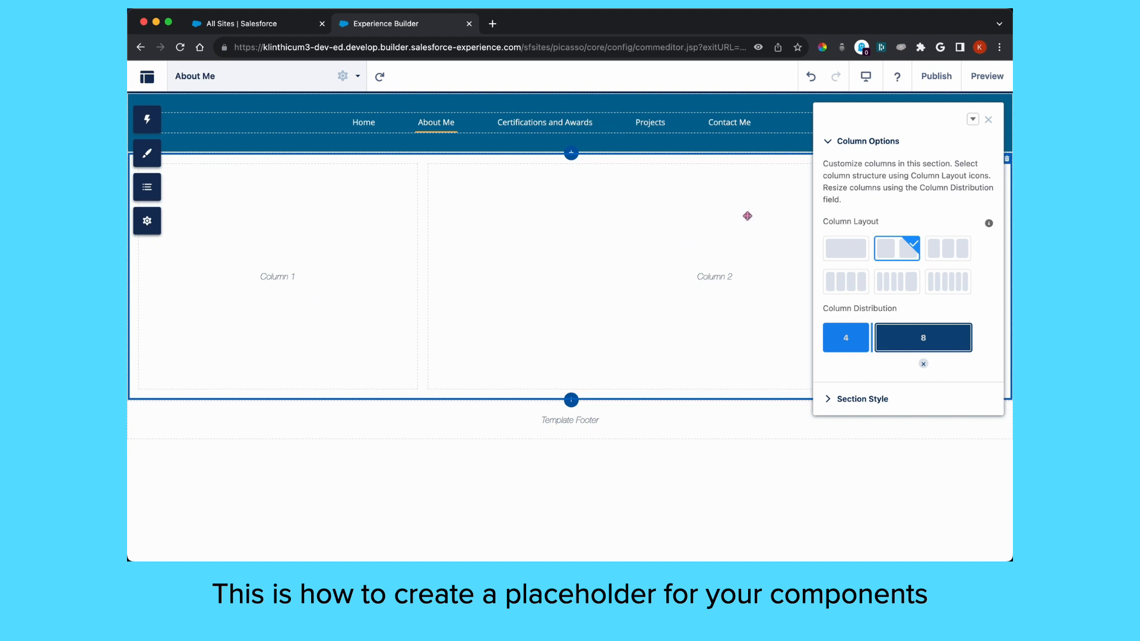
# Narrow the section's content width to 80% in Section Style
pyautogui.click(858, 398)
pyautogui.scroll(-2, 892, 414)
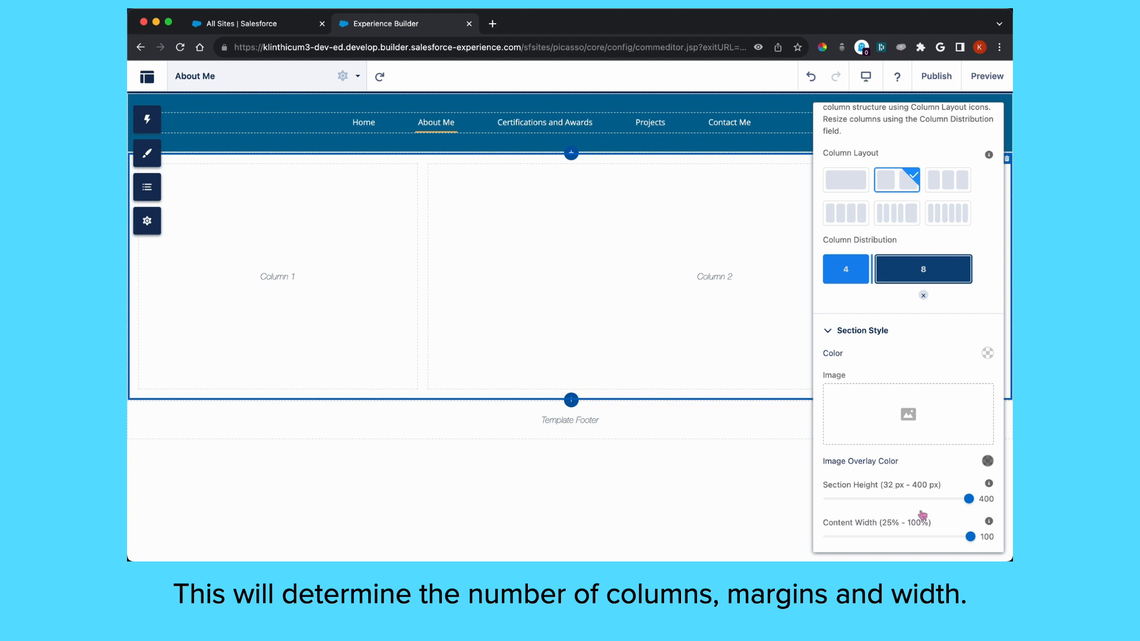
pyautogui.moveTo(971, 538); pyautogui.dragTo(935, 542)
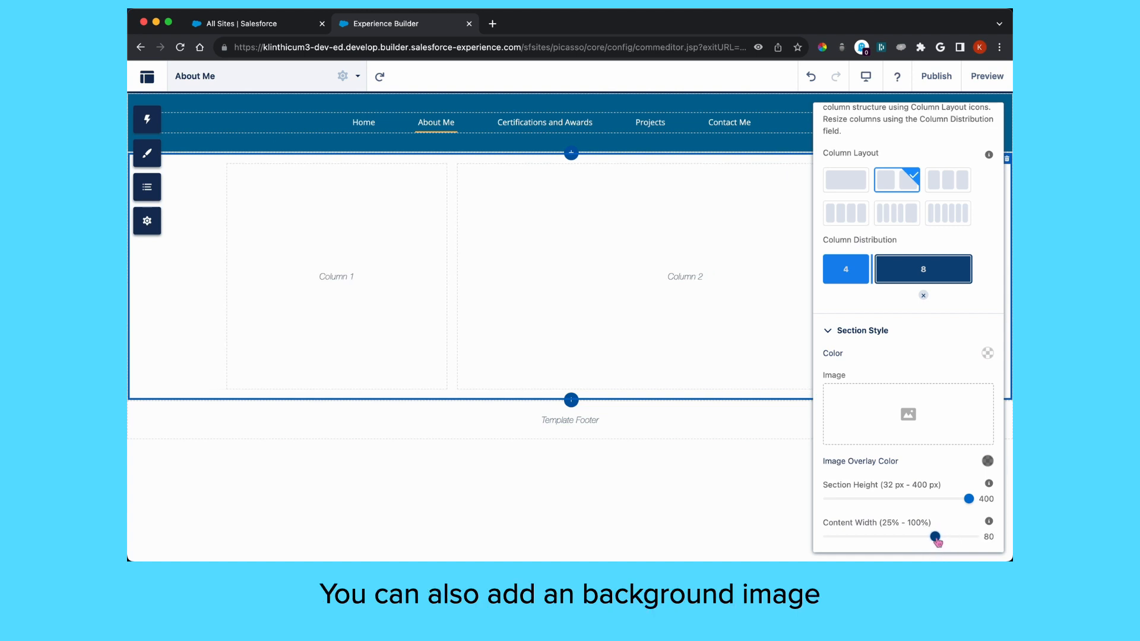
pyautogui.scroll(2, 951, 155)
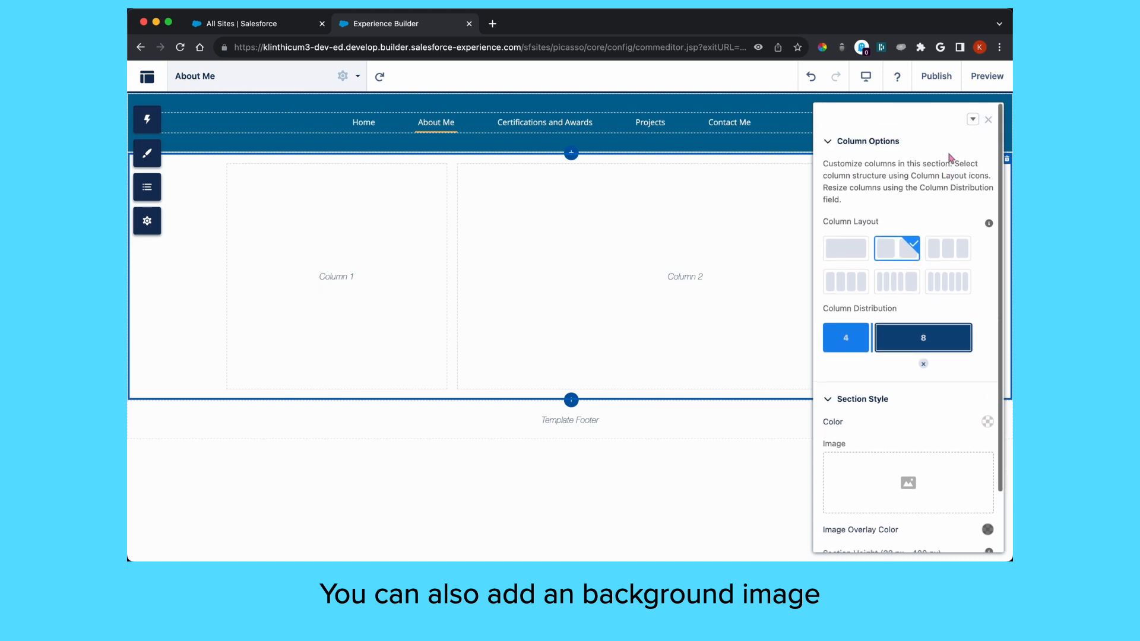
pyautogui.click(988, 120)
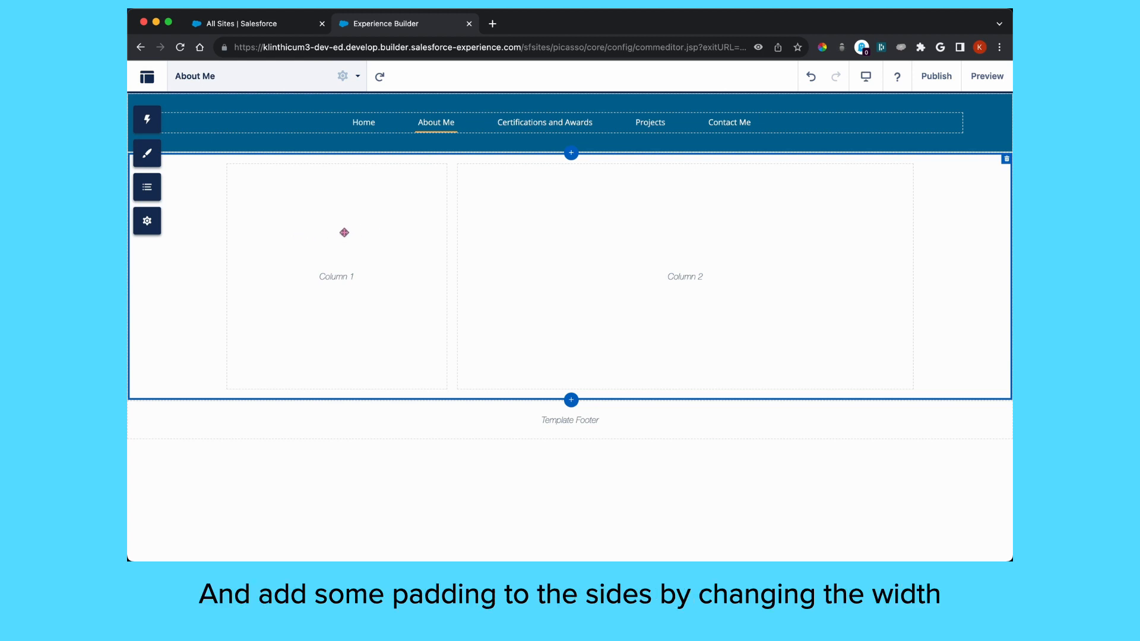
# Drag a Rich Content Editor, found by searching 'rich', into Column 1 and begin editing it
pyautogui.click(147, 120)
pyautogui.click(238, 145)
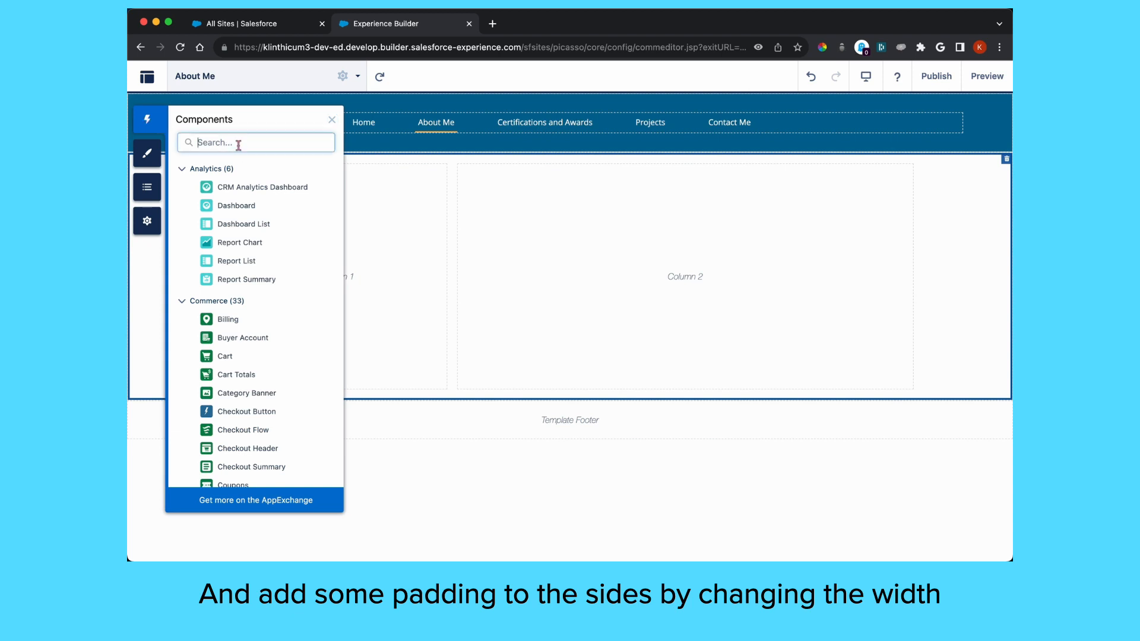
pyautogui.write('ric')
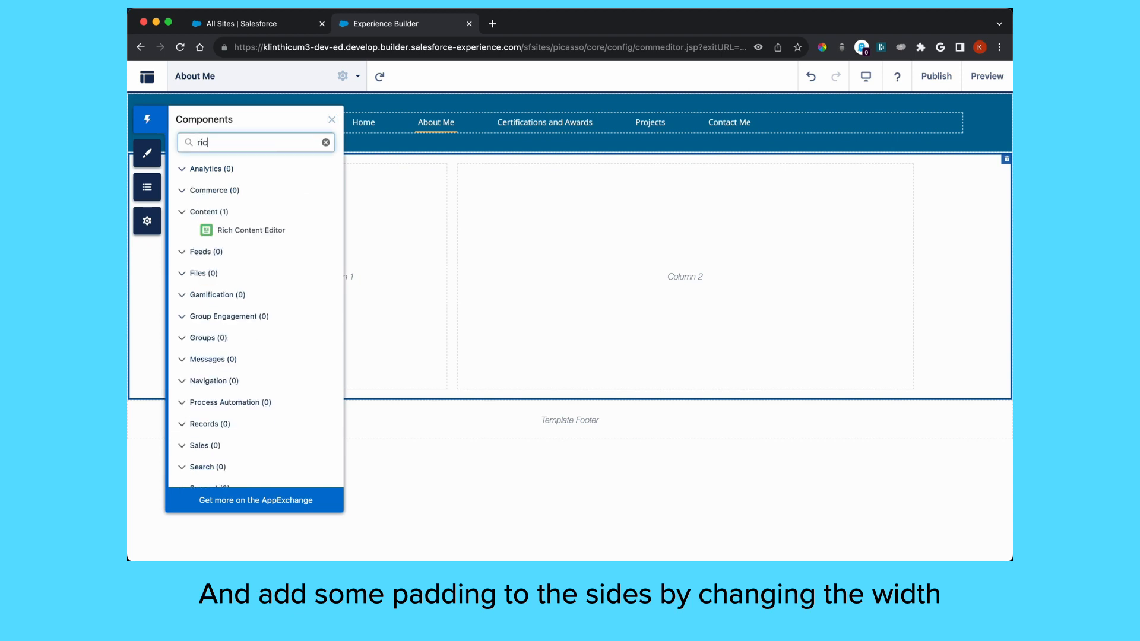
pyautogui.write('h')
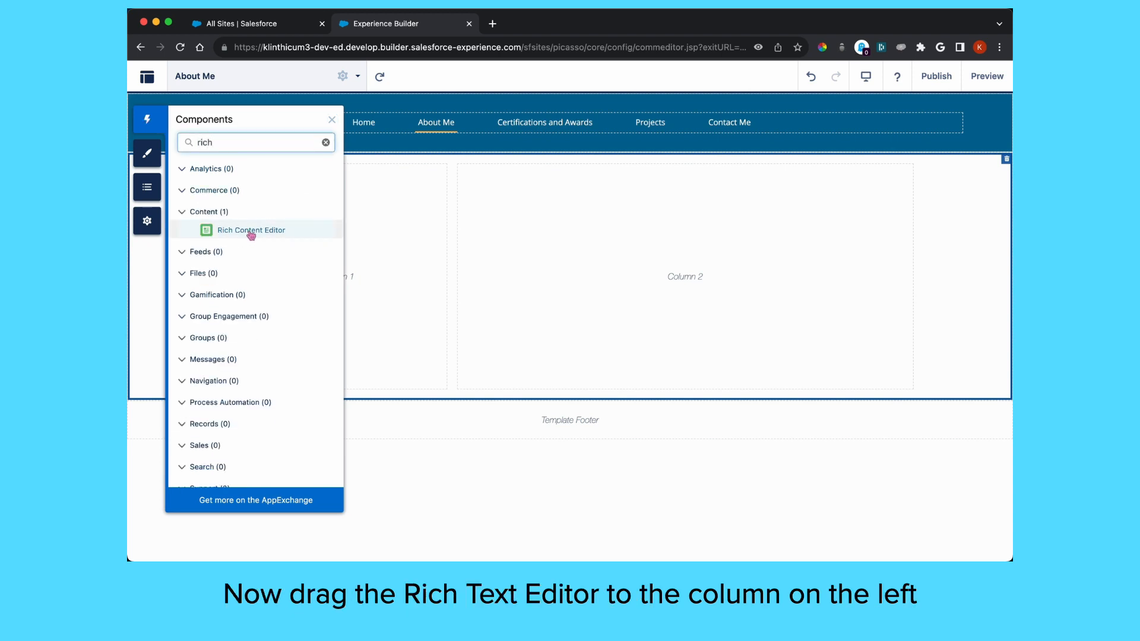
pyautogui.moveTo(238, 232); pyautogui.dragTo(378, 235)
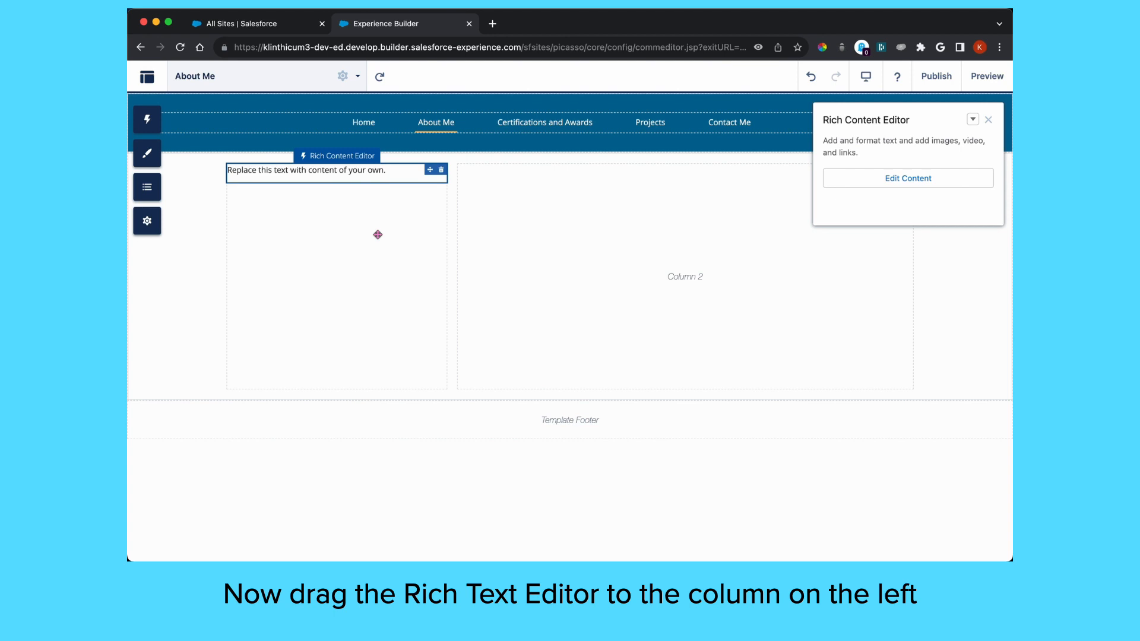
pyautogui.click(919, 177)
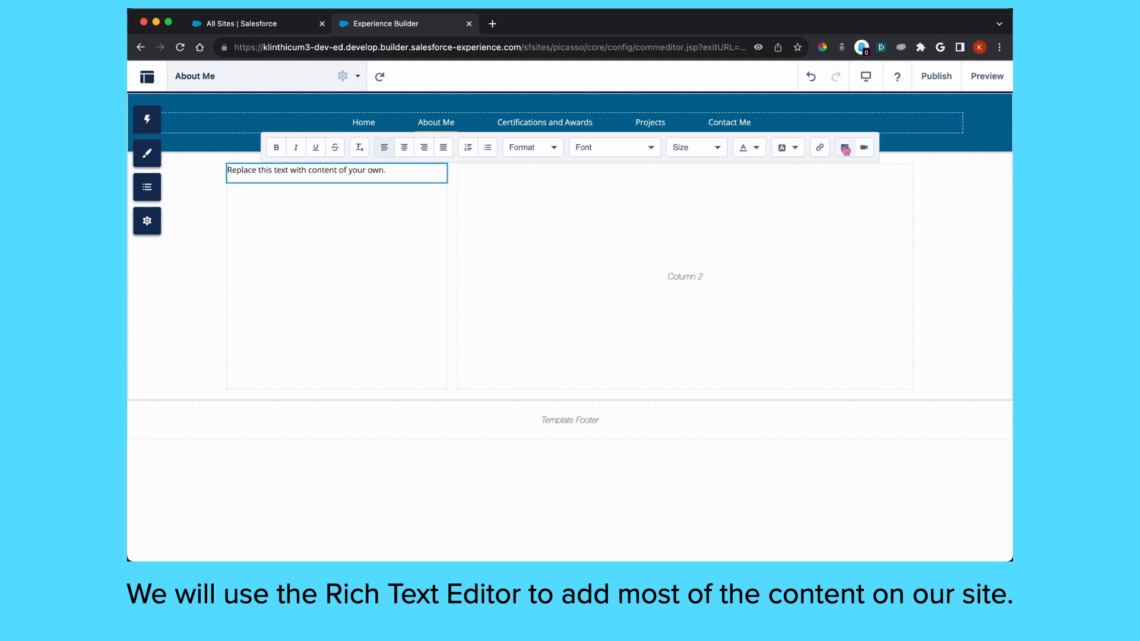
# Insert the Avatar copy image from the Asset Library into the left column's text
pyautogui.click(844, 150)
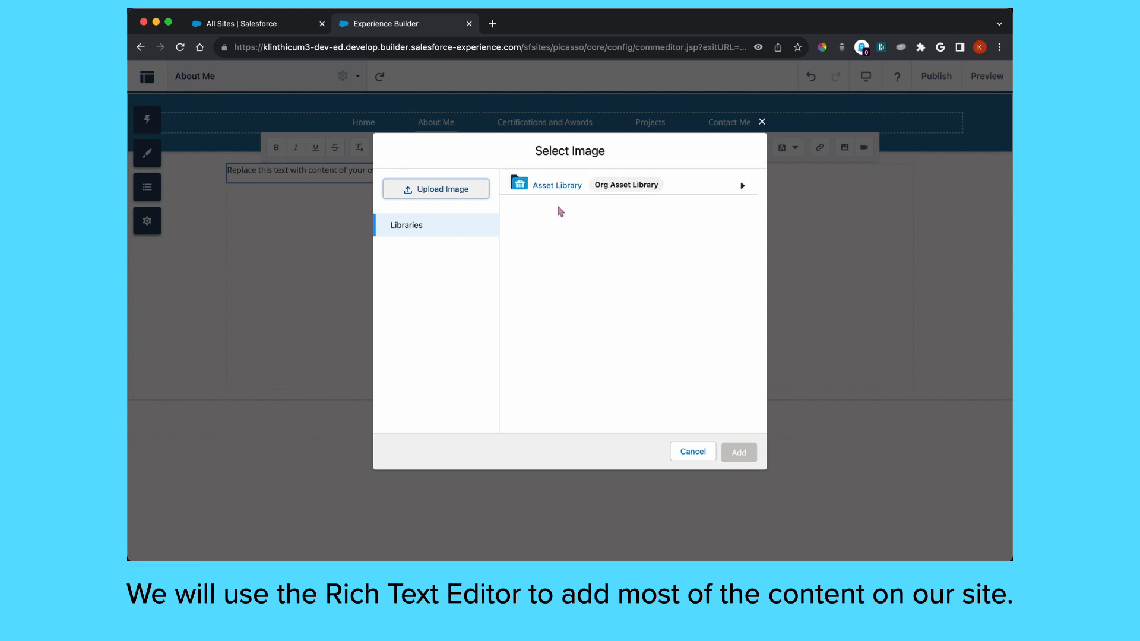
pyautogui.click(556, 186)
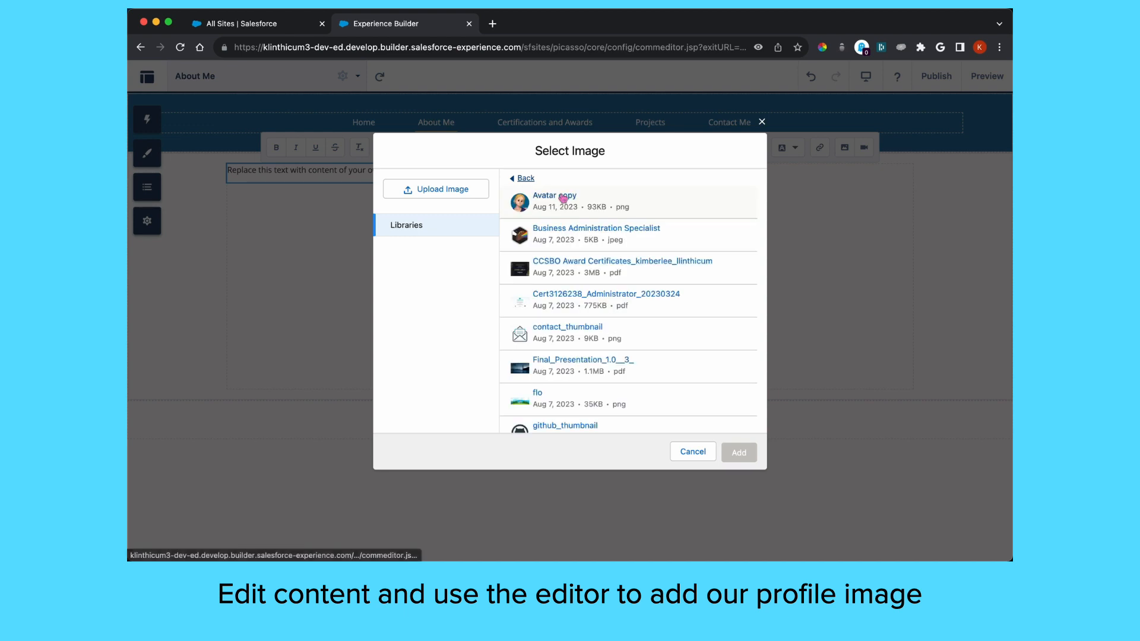
pyautogui.click(558, 202)
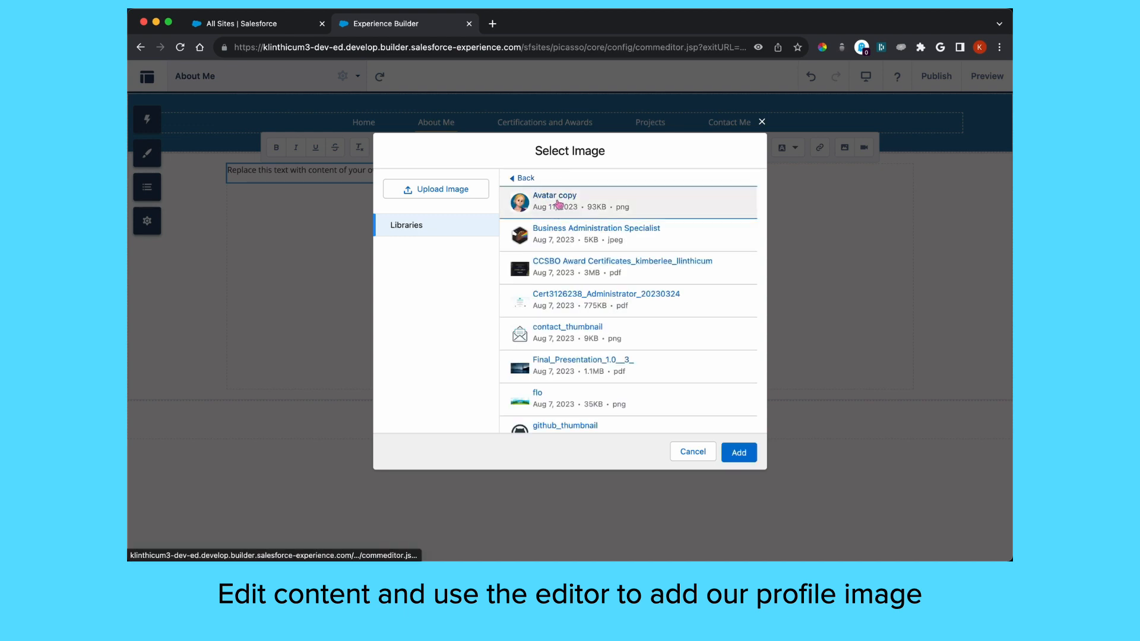
pyautogui.click(739, 453)
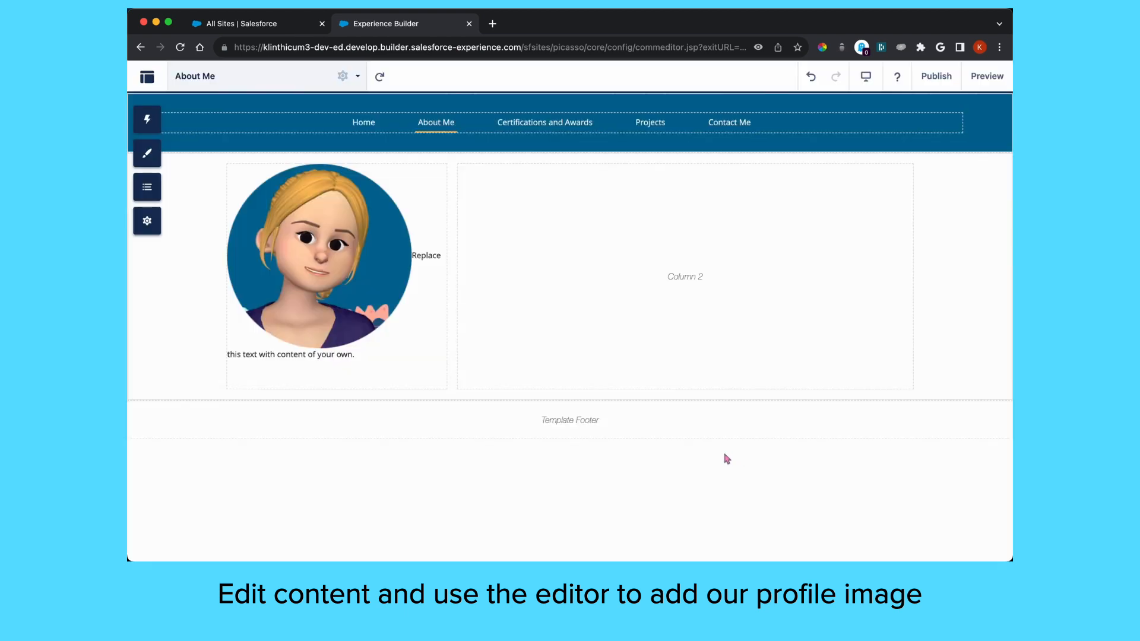
# Delete the placeholder text beside the avatar image and centre the image
pyautogui.click(430, 305)
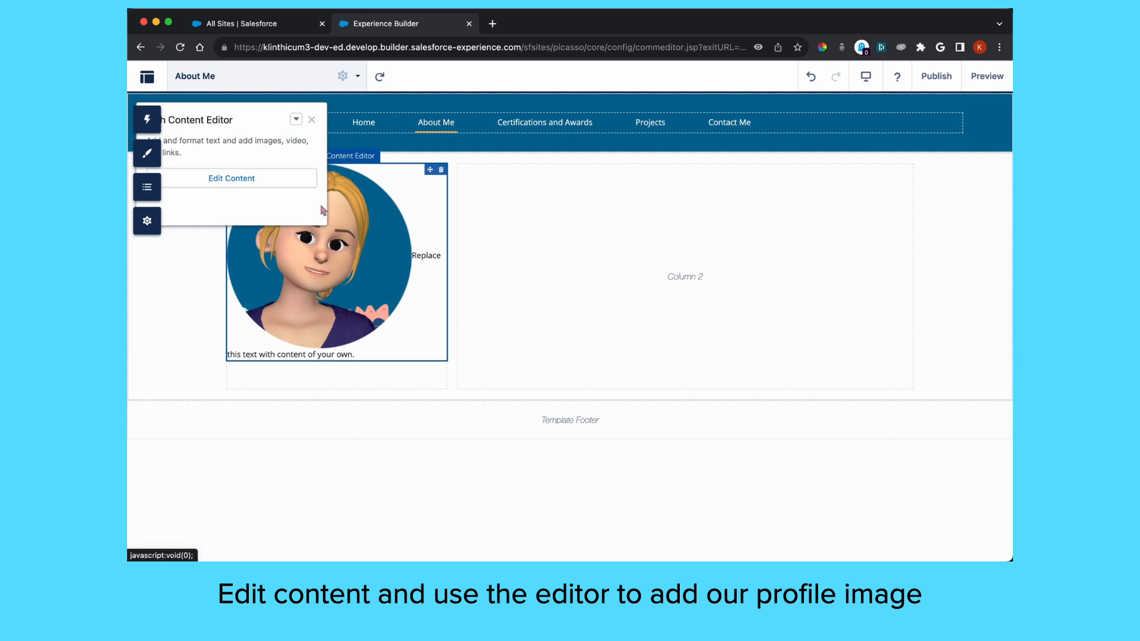
pyautogui.click(260, 181)
pyautogui.click(359, 355)
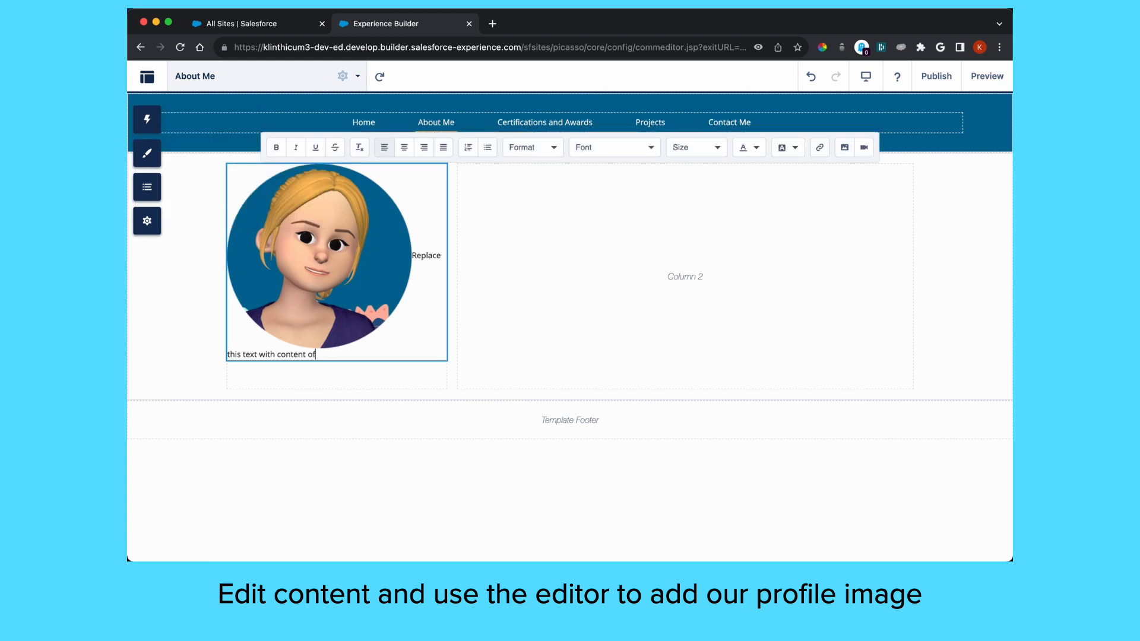
pyautogui.press('BackSpace')
pyautogui.press('BackSpace')
pyautogui.press('BackSpace')
pyautogui.press('BackSpace')
pyautogui.press('BackSpace')
pyautogui.press('BackSpace')
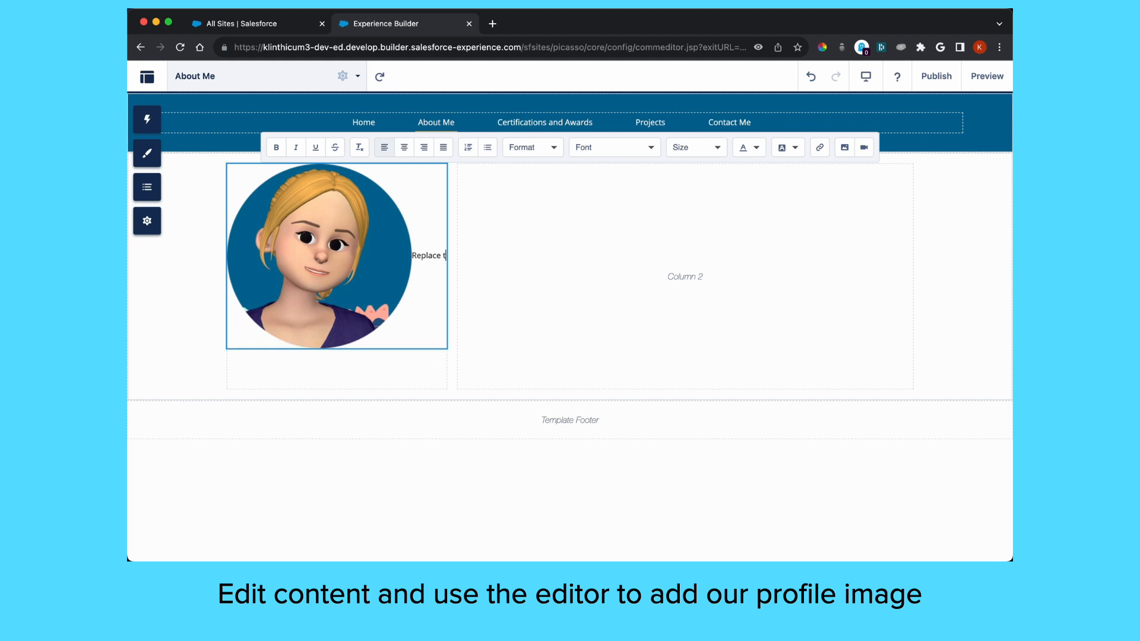
pyautogui.press('BackSpace')
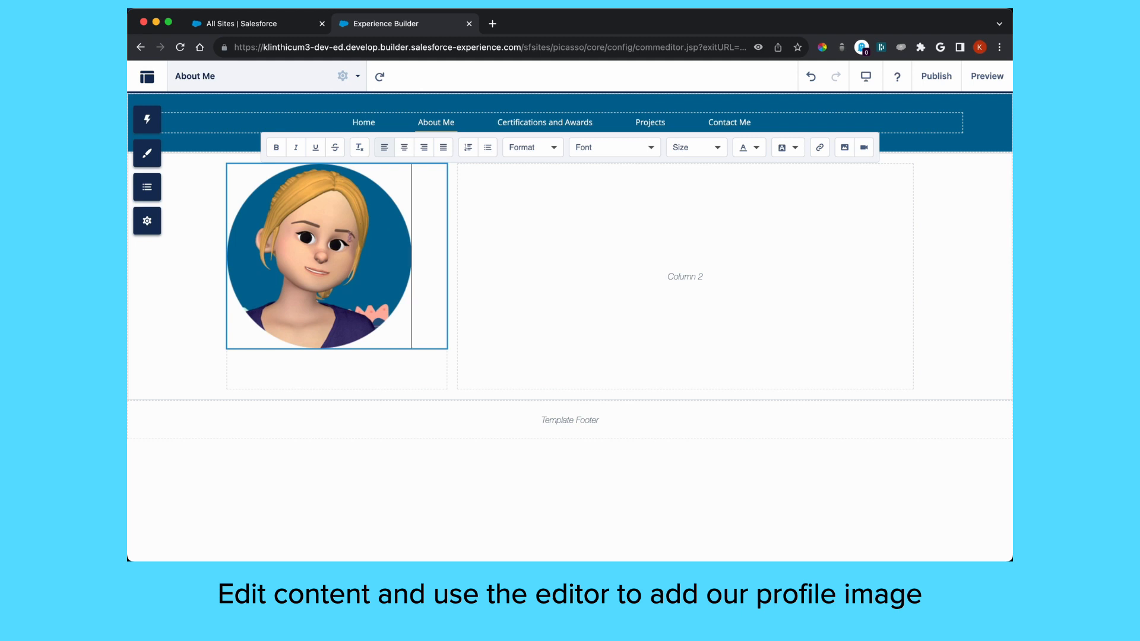
pyautogui.click(406, 149)
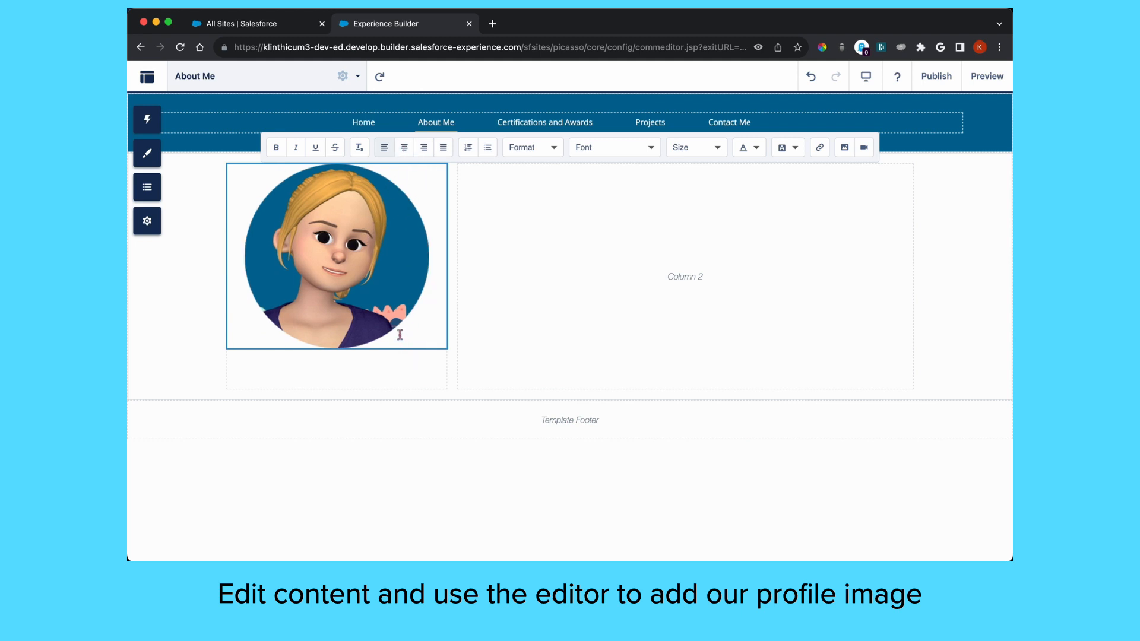
pyautogui.click(391, 315)
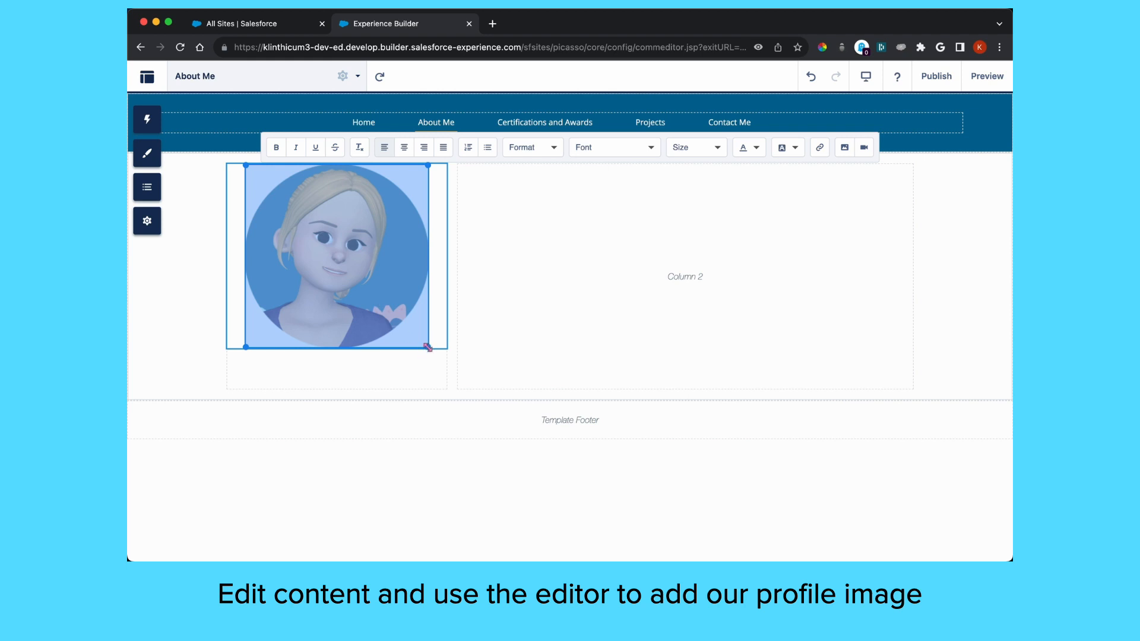
# Resize the profile image larger to fill the left column and add a blank line above it
pyautogui.moveTo(428, 348); pyautogui.dragTo(437, 386)
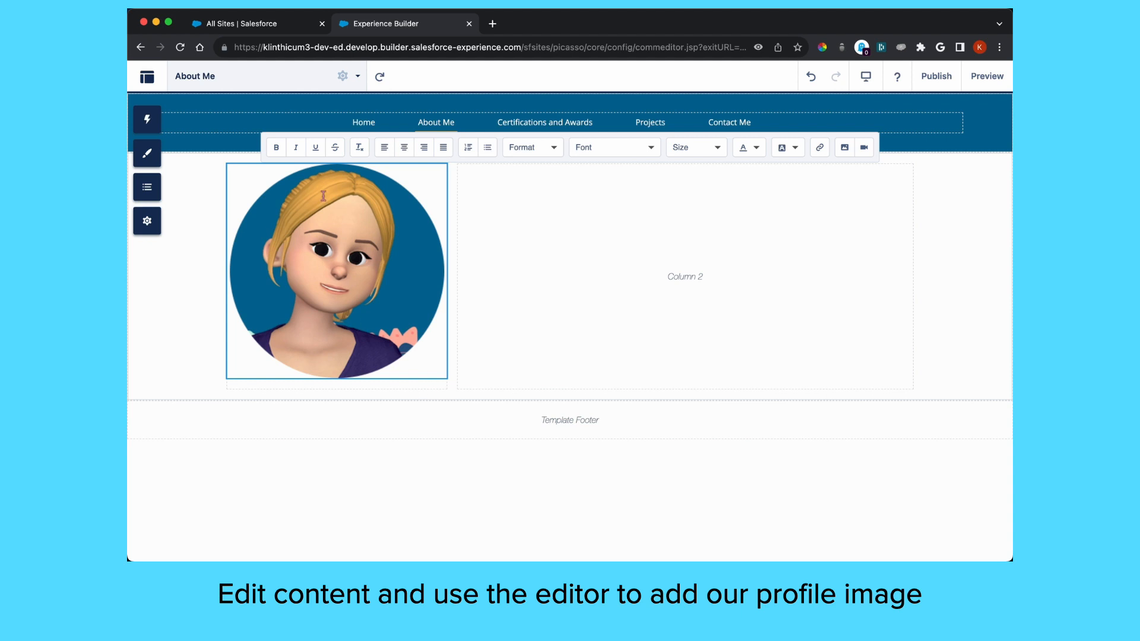
pyautogui.click(251, 176)
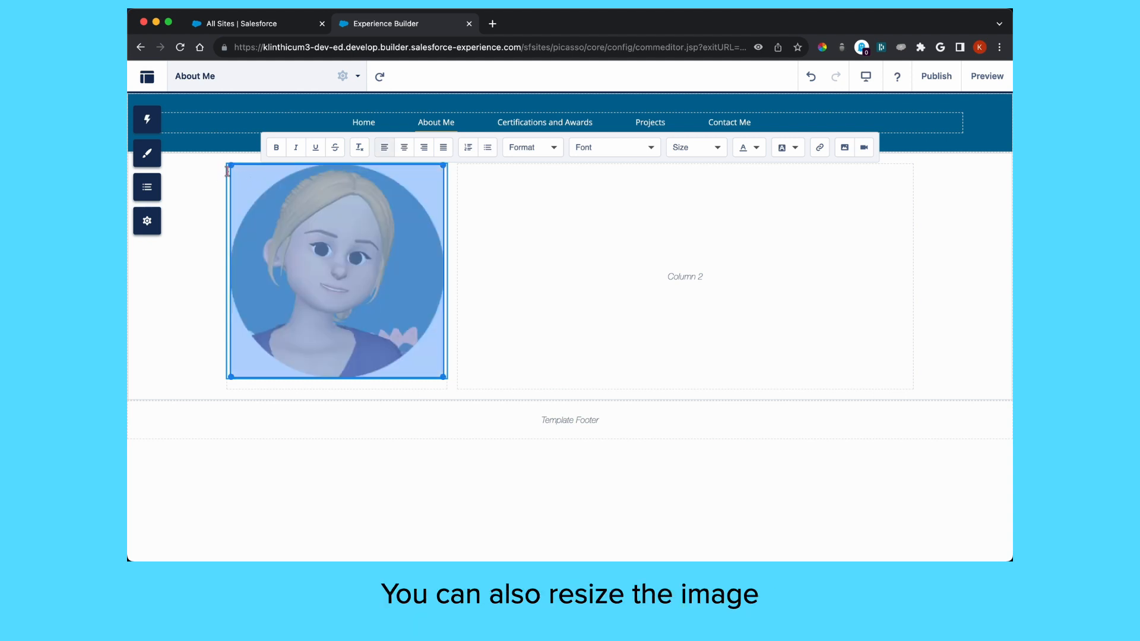
pyautogui.click(227, 175)
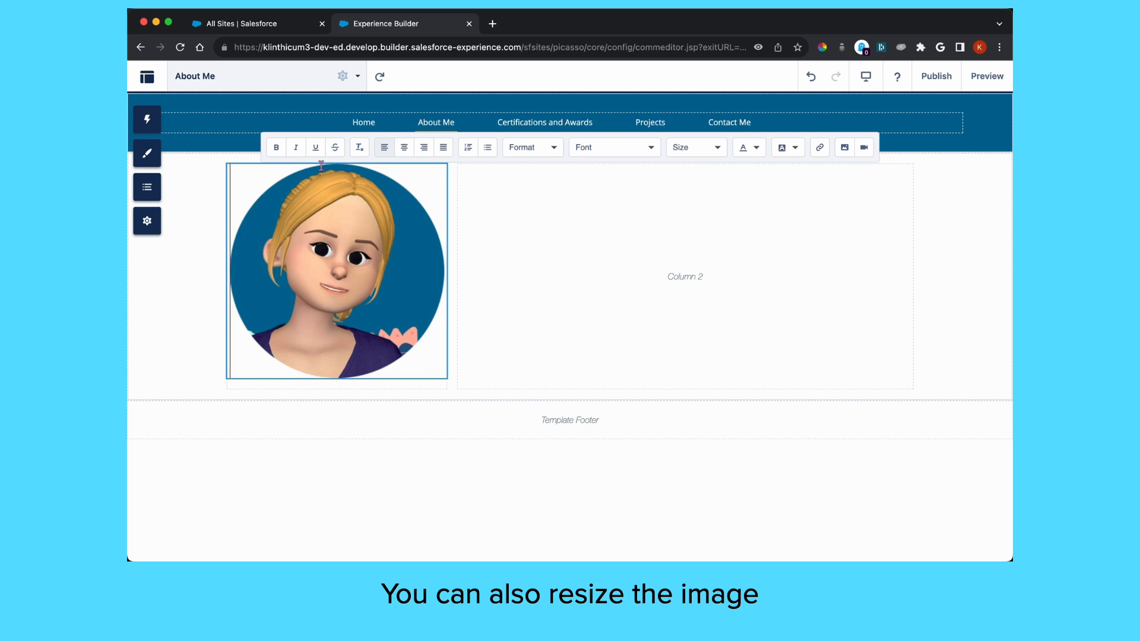
pyautogui.press('Return')
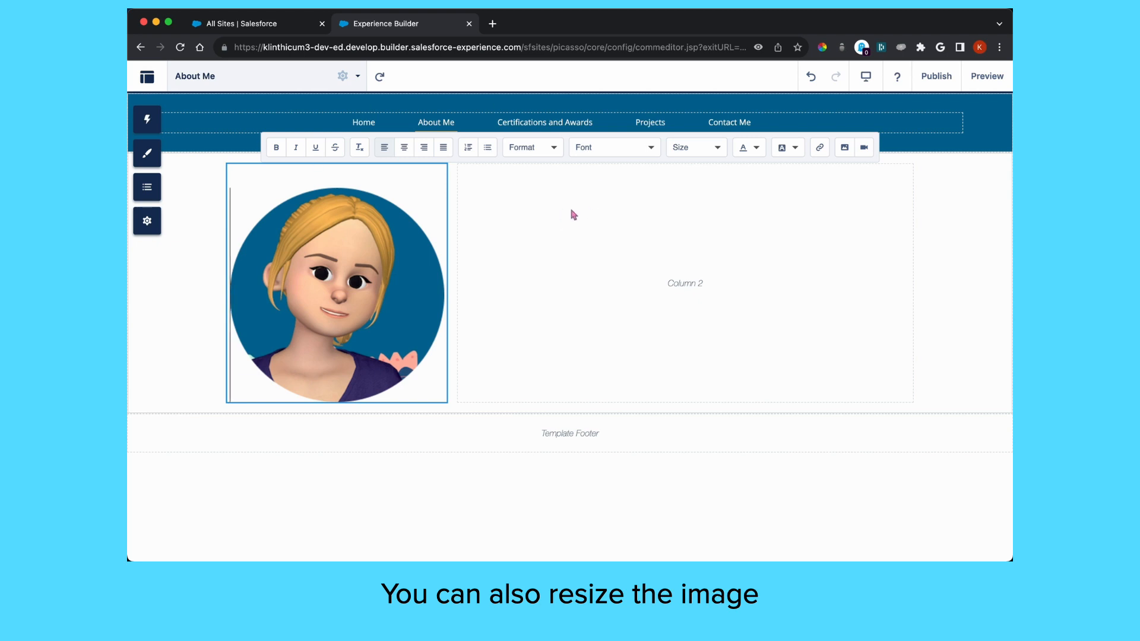
pyautogui.click(551, 197)
# Drop a second Rich Content Editor into Column 2 and clear its placeholder text
pyautogui.click(146, 119)
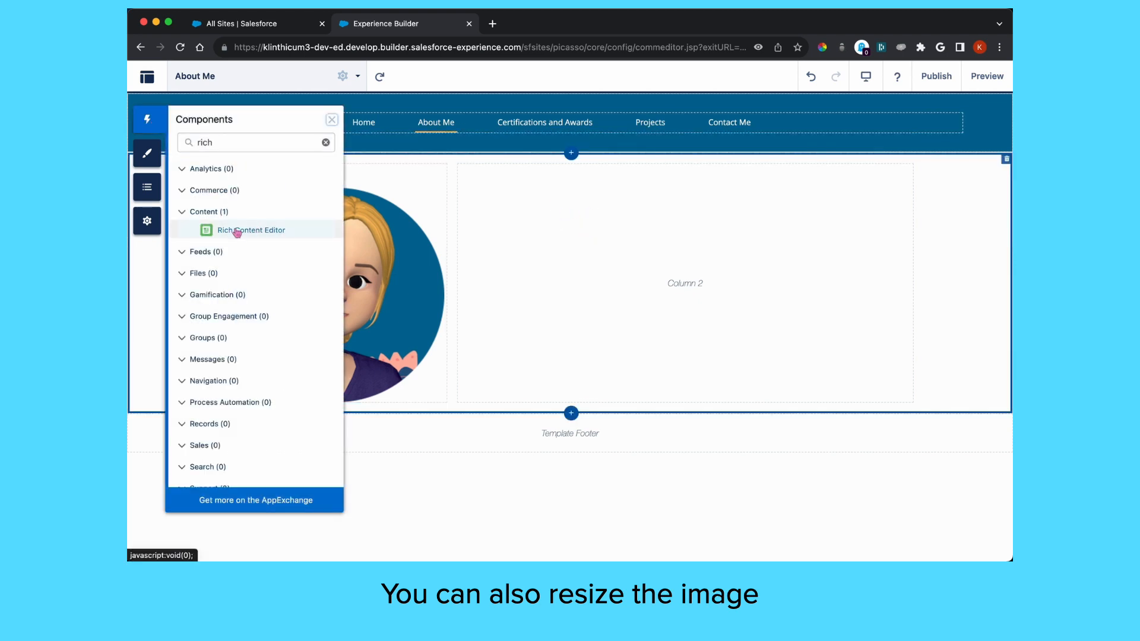
pyautogui.moveTo(245, 232); pyautogui.dragTo(587, 240)
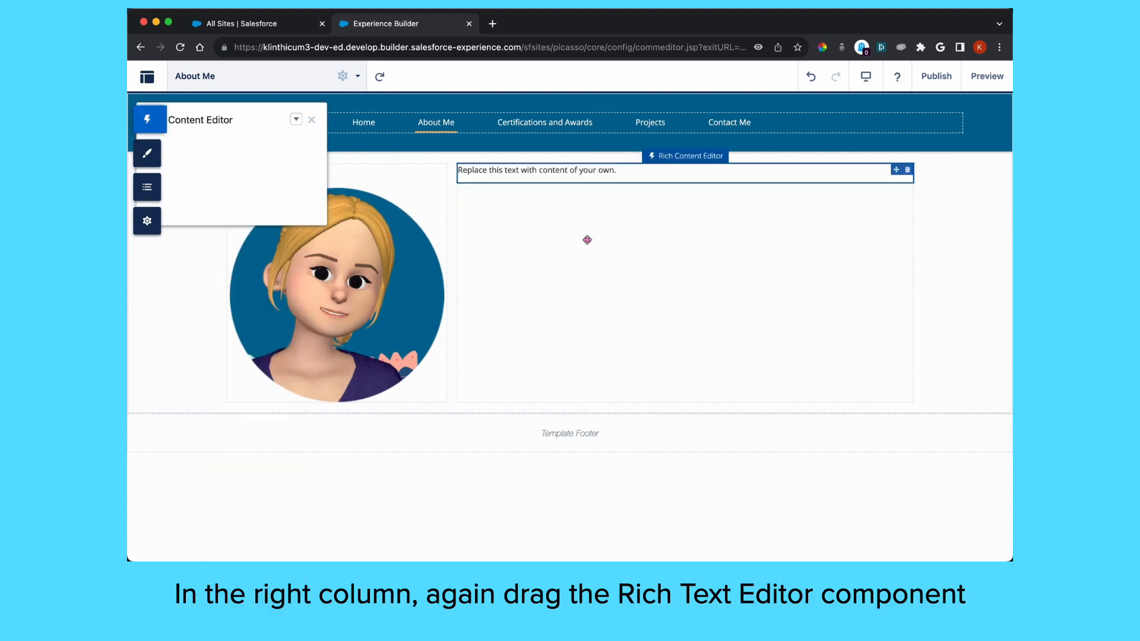
pyautogui.click(621, 173)
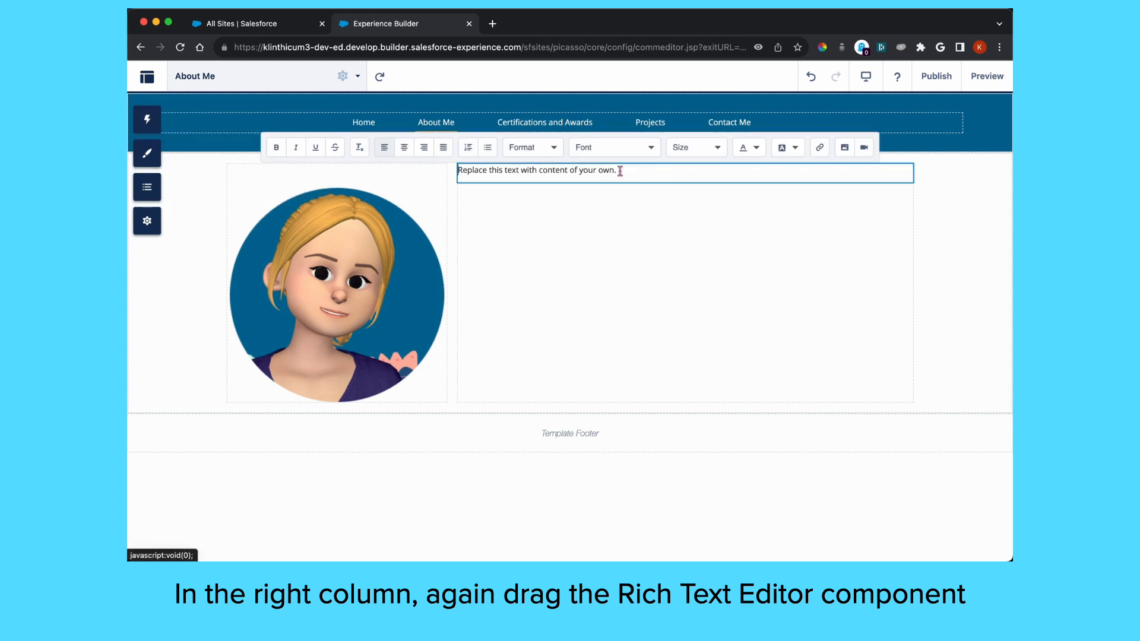
pyautogui.click(620, 170)
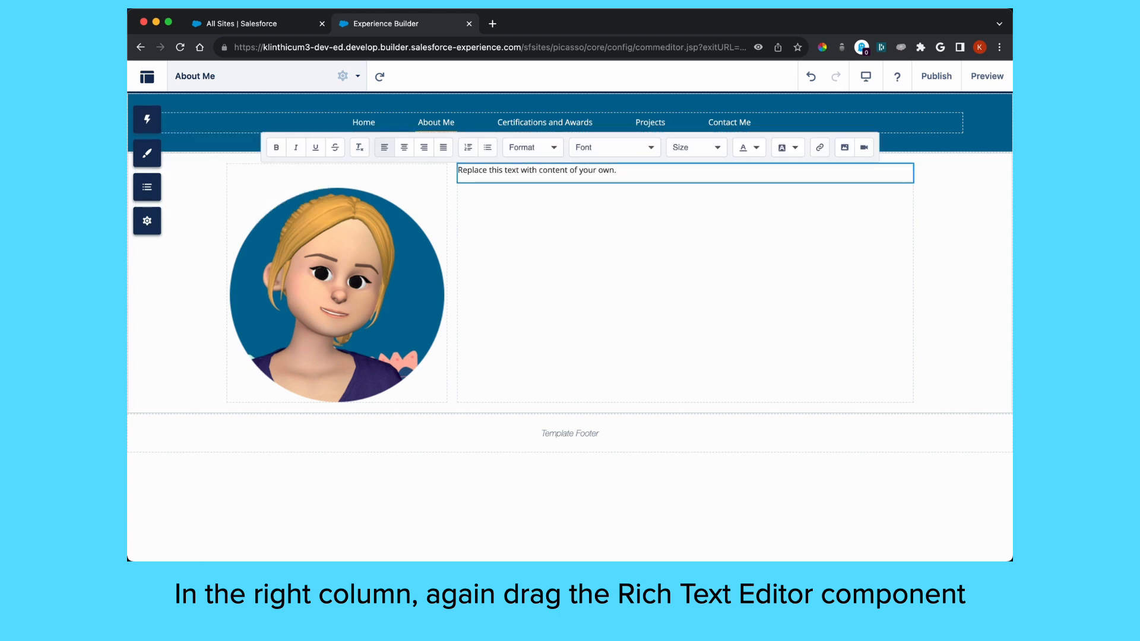
pyautogui.press('BackSpace')
pyautogui.press('BackSpace')
pyautogui.press('BackSpace')
pyautogui.press('BackSpace')
pyautogui.press('BackSpace')
pyautogui.press('BackSpace')
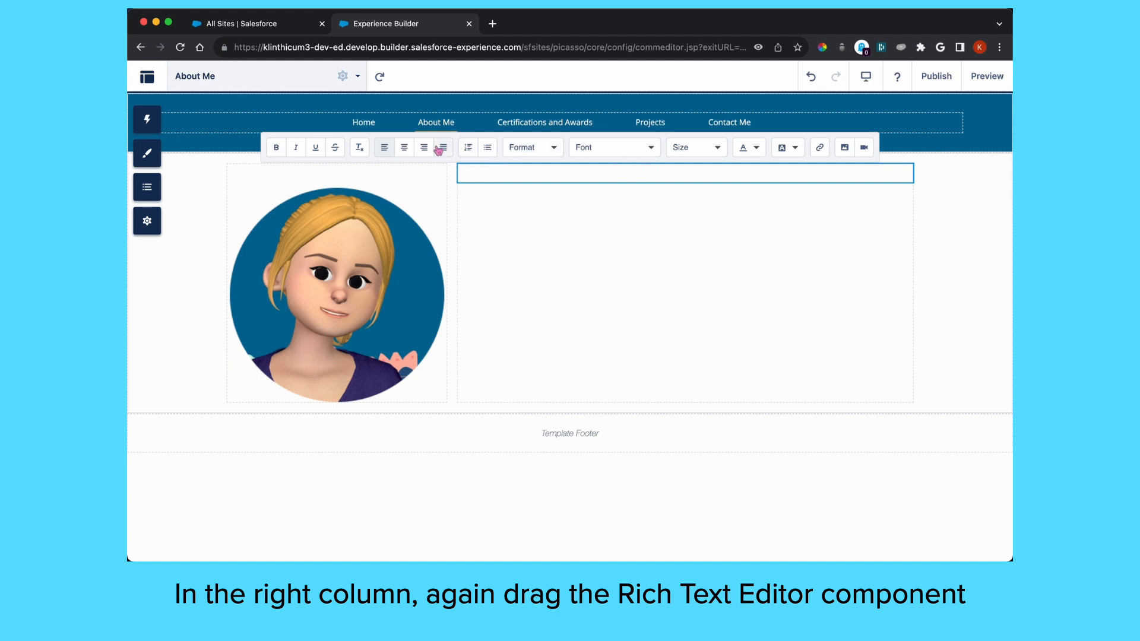
# Type a centred 'About Me' title in the right column and set it to 48px
pyautogui.click(405, 148)
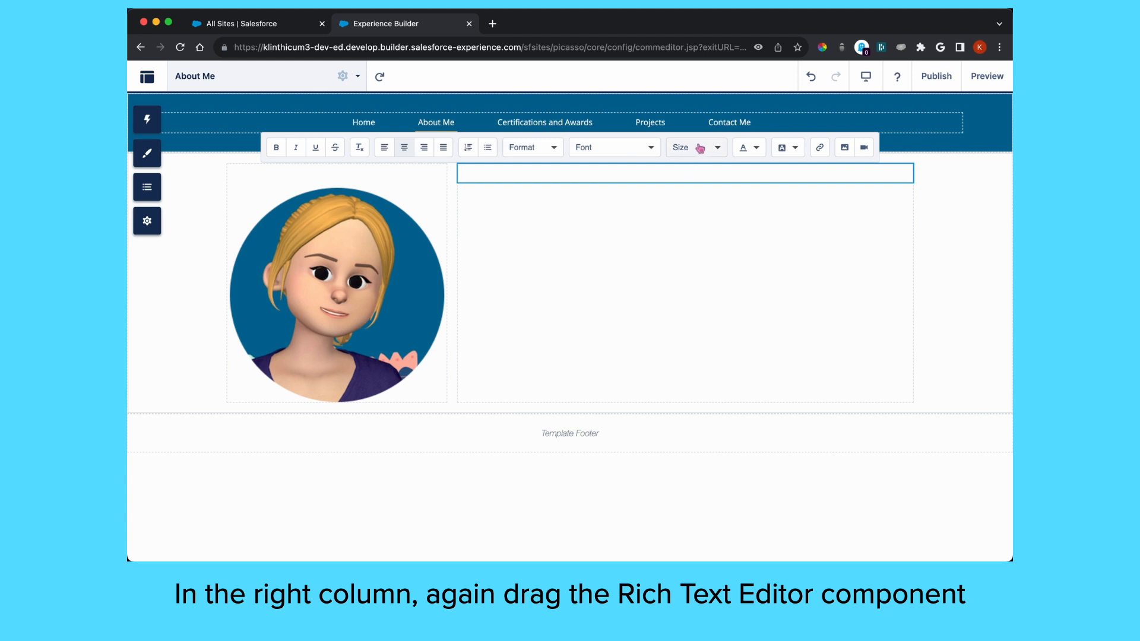
pyautogui.write('About Me')
pyautogui.hotkey('shift', 'Home')
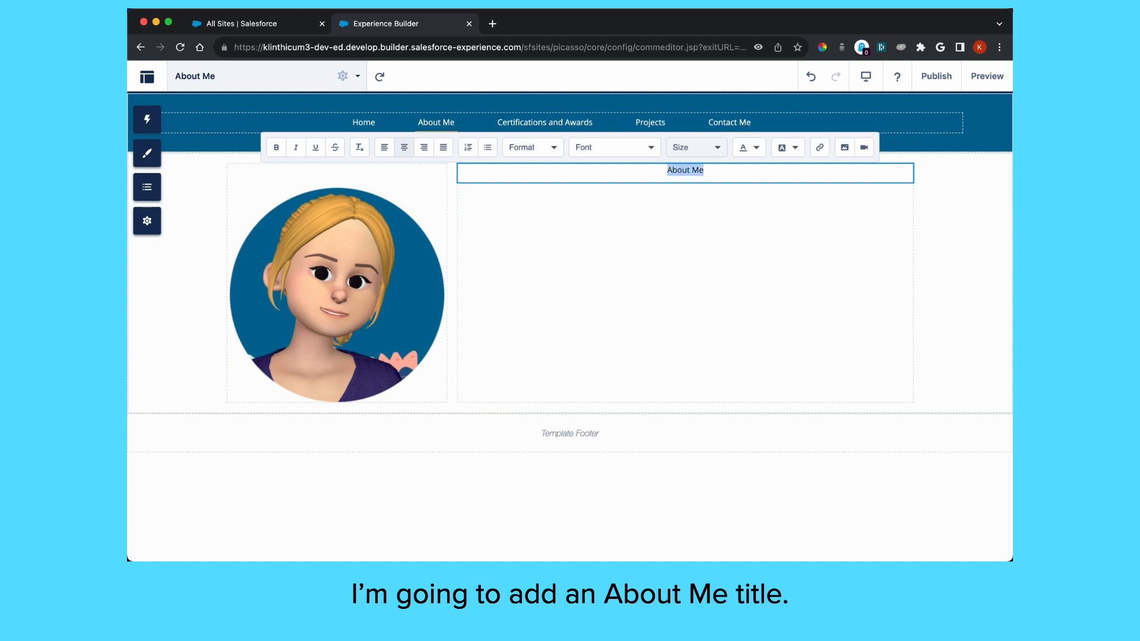
pyautogui.click(706, 150)
pyautogui.scroll(-2, 716, 256)
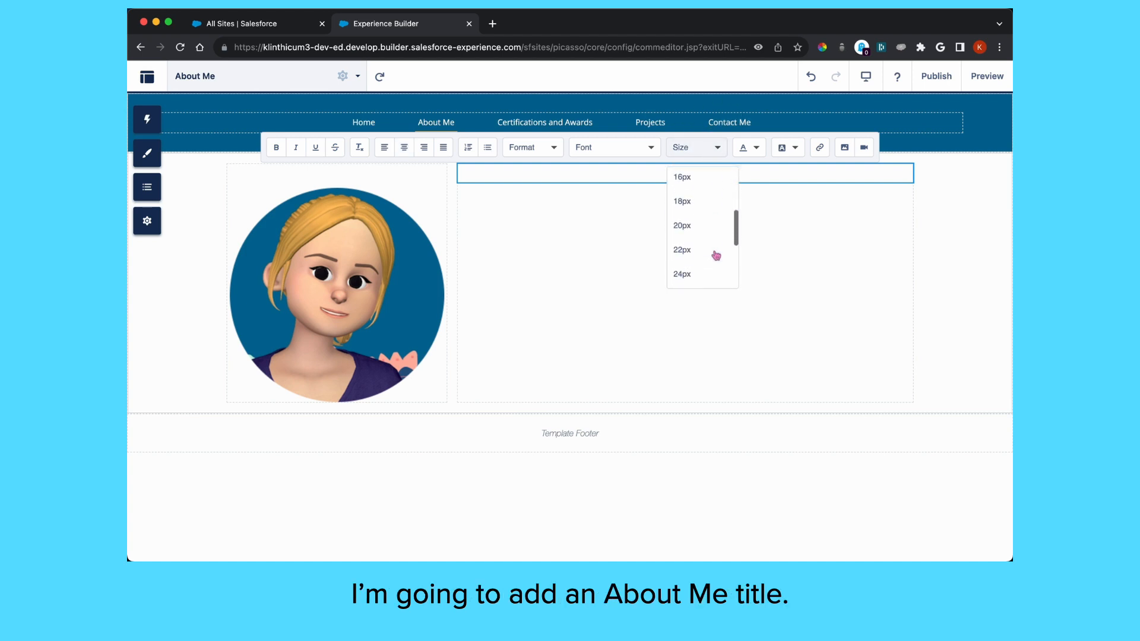
pyautogui.scroll(-2, 716, 255)
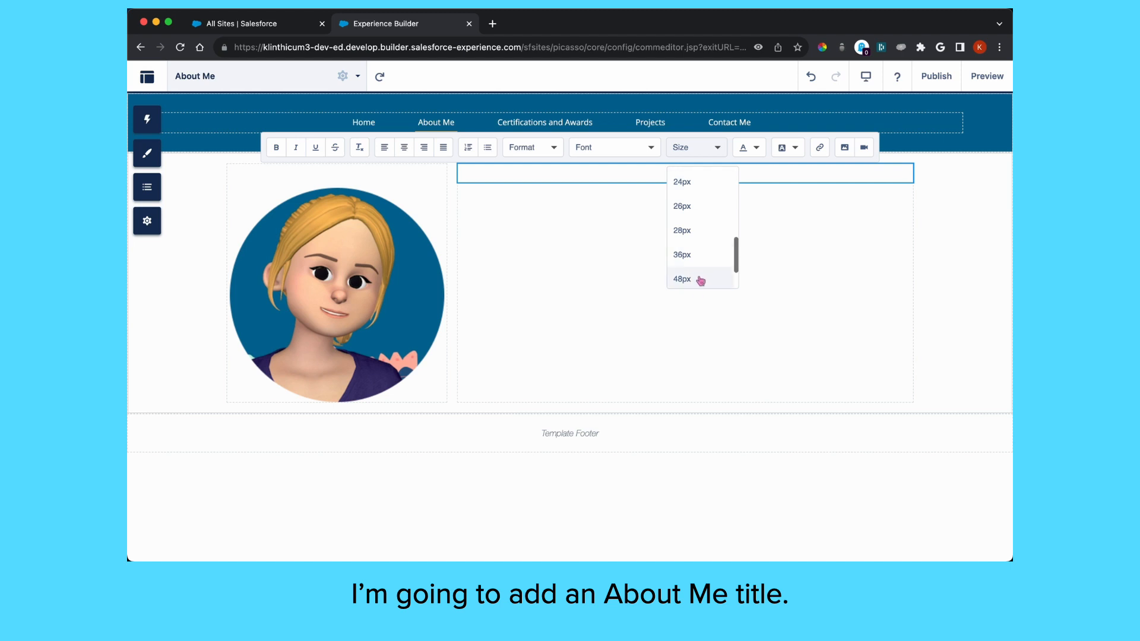
pyautogui.click(683, 280)
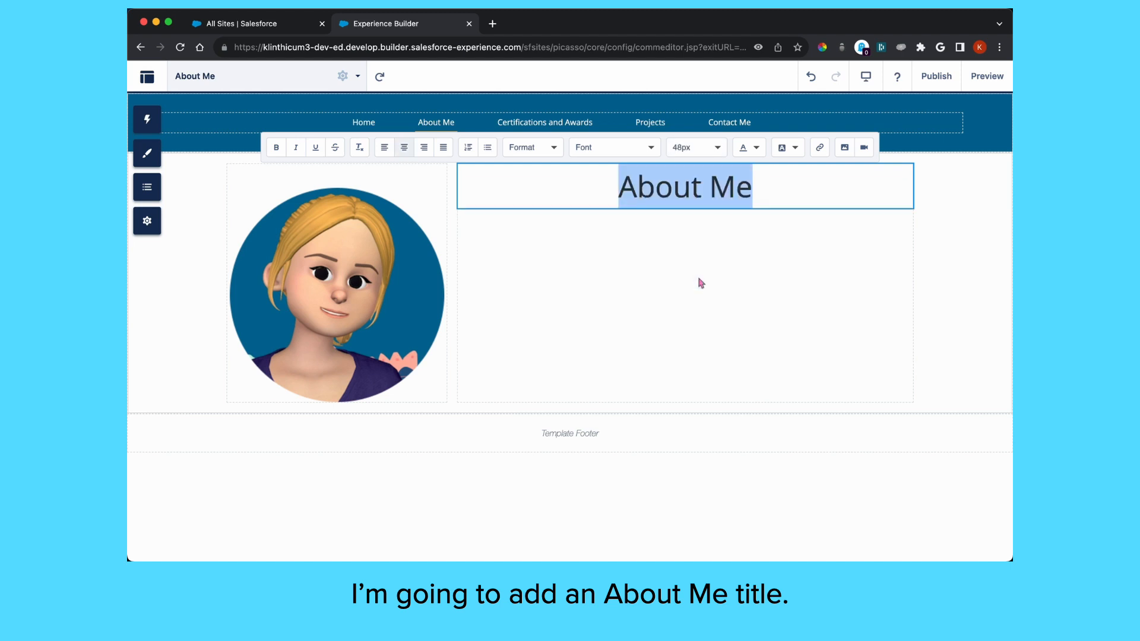
pyautogui.click(560, 184)
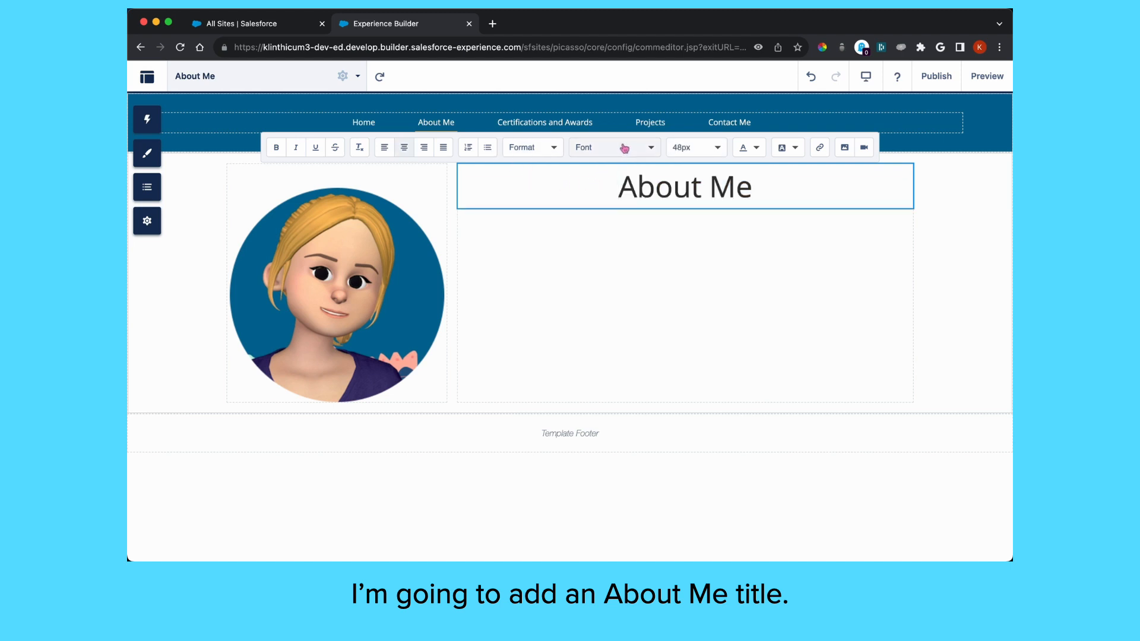
pyautogui.click(543, 149)
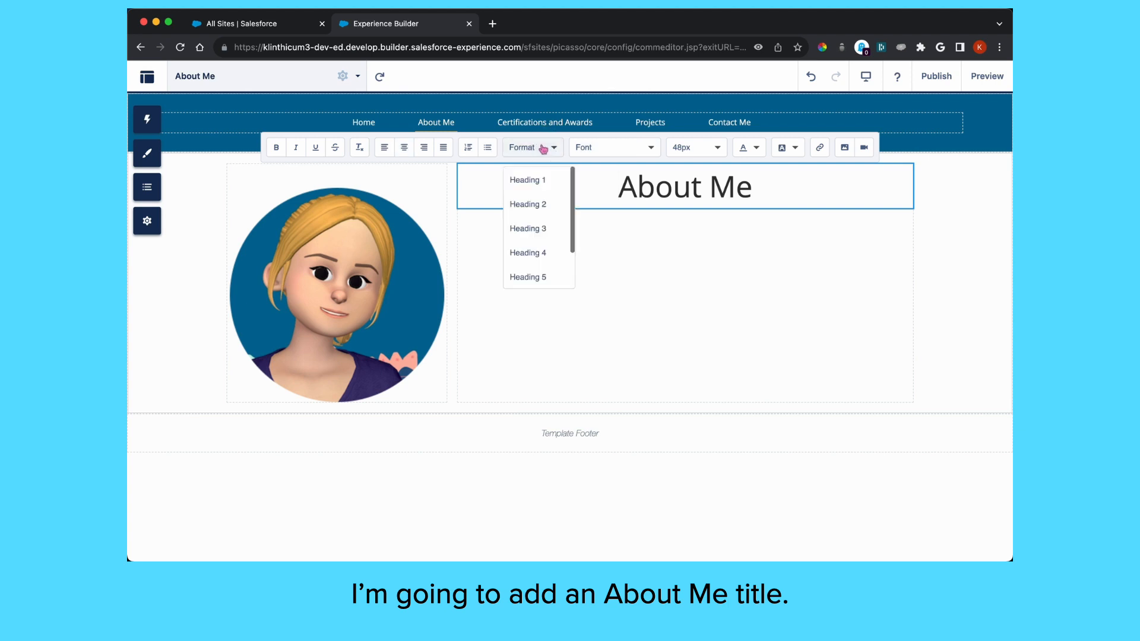
# Make the About Me title a Heading 1 and add two left-aligned empty lines below it
pyautogui.click(528, 181)
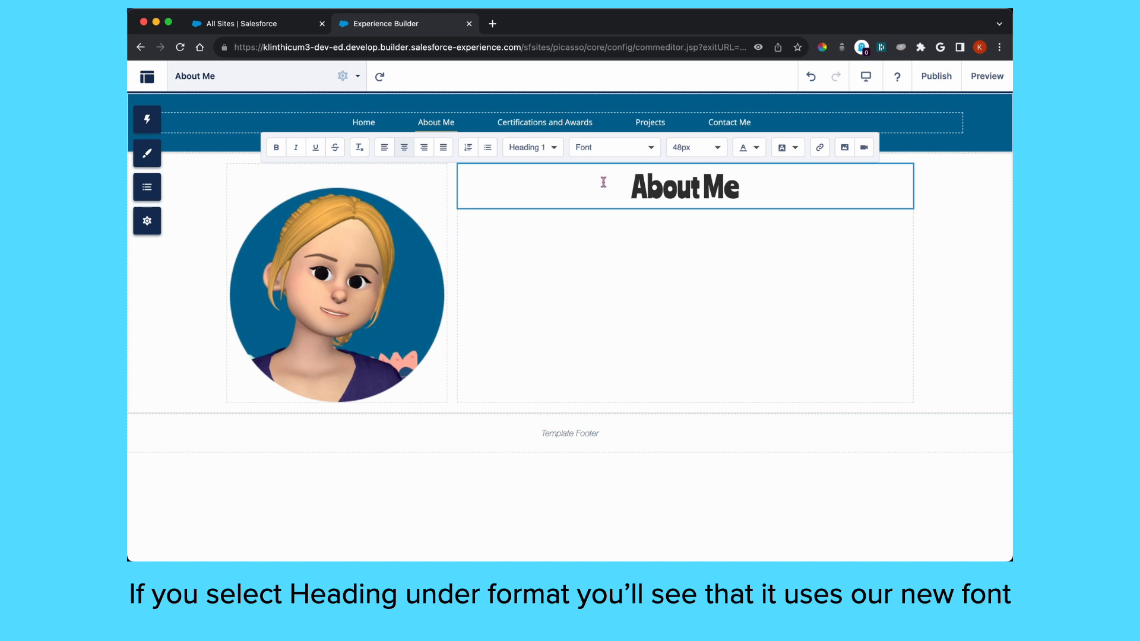
pyautogui.click(745, 188)
pyautogui.press('Return')
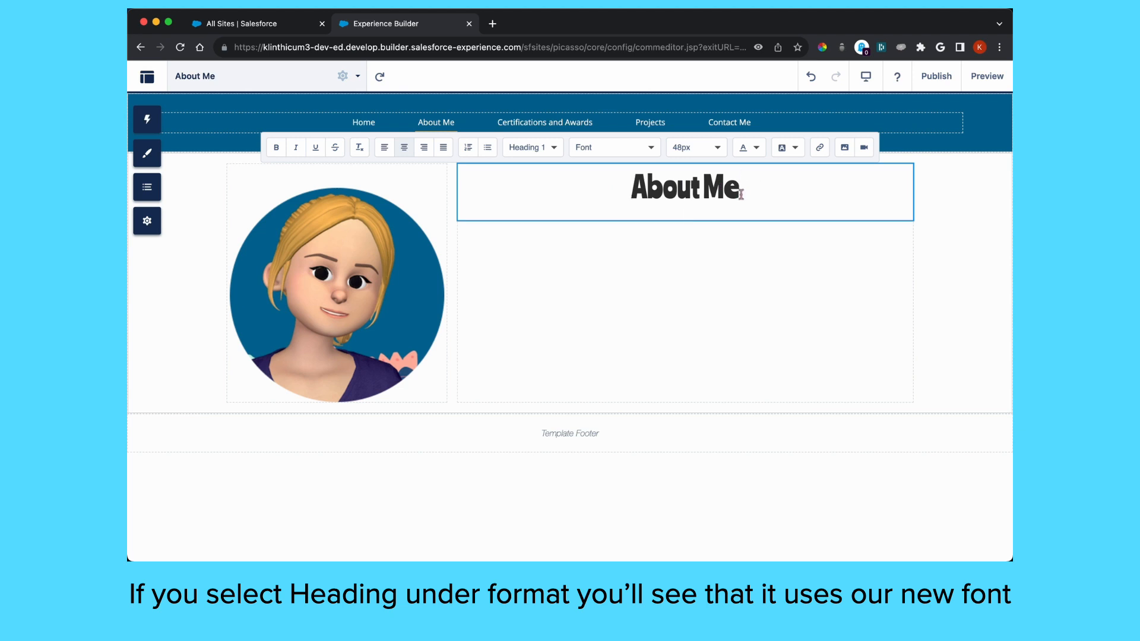
pyautogui.click(383, 151)
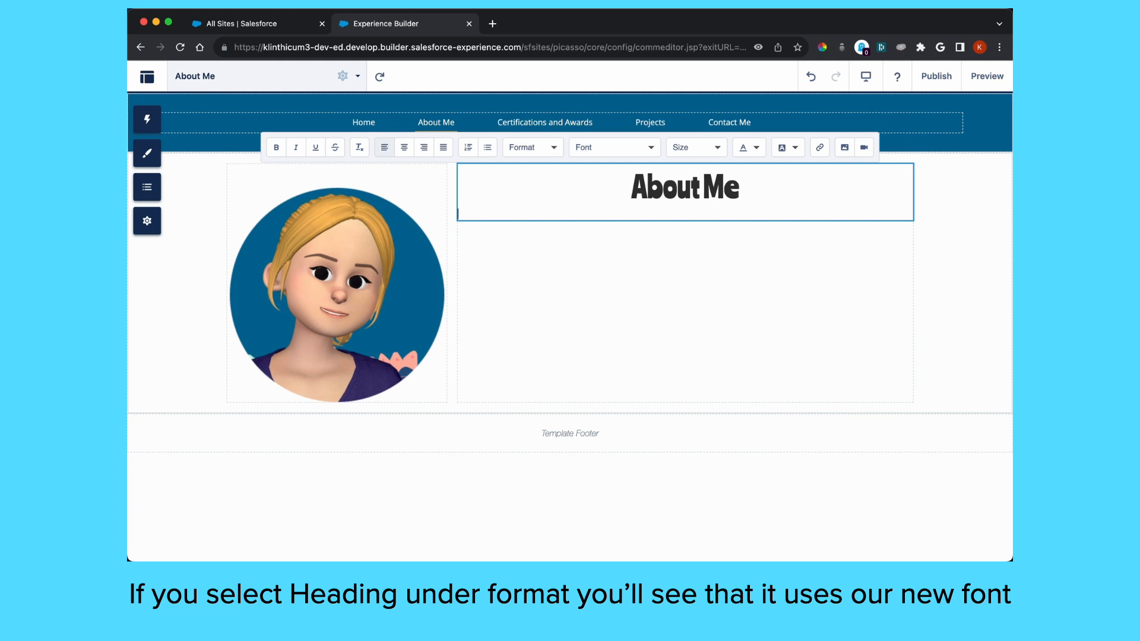
pyautogui.press('Return')
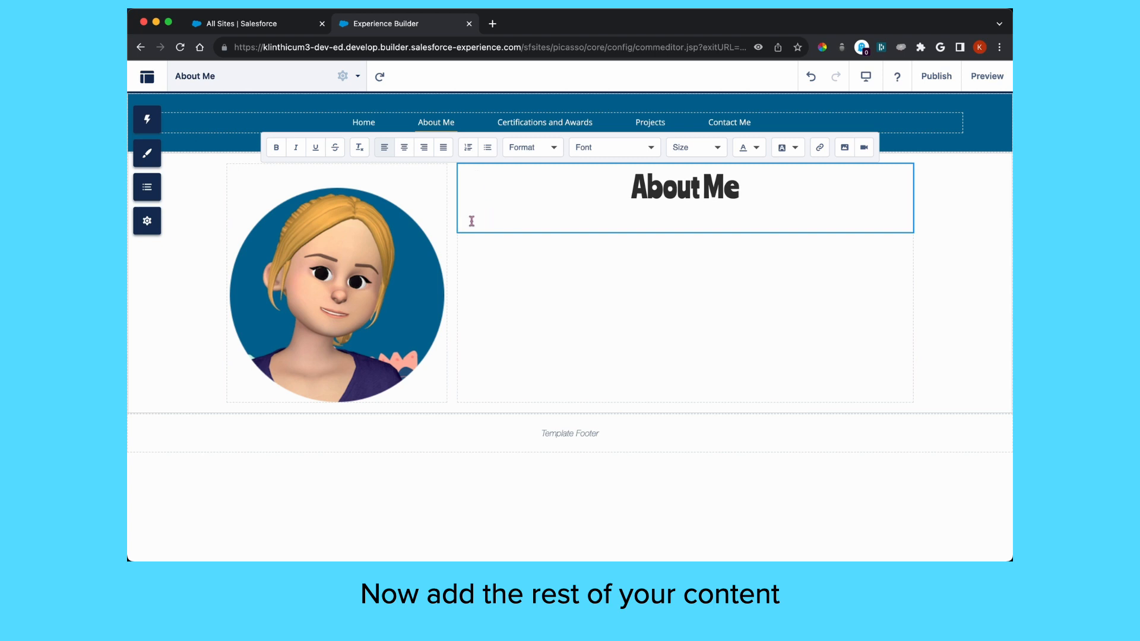
# Paste three body paragraphs under the heading, separated by blank lines
pyautogui.write('Lorem ipsum dolor sit amet, consectetur adipiscing elit, sed do eiusmod tempor incididunt ut labore et dolore magna aliqua. Risus sed vulputate odio ut enim blandit. Elementum integer enim neque volutpat ac tincidunt vitae semper. Tristique magna sit amet purus gravida quis. Est velit egestas dui id ornare. In vitae turpis massa sed elementum. Malesuada fames ac turpis egestas integer. Molestie a iaculis at erat pellentesque adipiscing commodo elit at. Semper feugiat nibh sed pulvinar proin gravida hendrerit. Sapien faucibus et molestie ac feugiat. Nisi vitae suscipit tellus mauris a. At augue eget arcu dictum varius duis. Arcu cursus vitae congue mauris rhoncus aenean vel elit scelerisque. Nulla aliquet enim tortor at auctor. Mattis vulputate enim nulla aliquet porttitor lacus luctus accumsan tortor. Et netus et malesuada fames. Commodo ullamcorper a lacus vestibulum sed arcu non odio euismod. Arcu cursus euismod quis viverra nibh cras pulvinar mattis nunc. Aliquam id diam maecenas ultricies mi eget mauris pharetra. Egestas fringilla phasellus faucibus scelerisque eleifend donec. Nisi vitae suscipit tellus mauris a. At augue eget arcu dictum varius duis. Arcu cursus vitae congue mauris rhoncus aenean vel elit scelerisque. Nulla aliquet enim tortor at auctor. Mattis vulputate enim nulla aliquet porttitor lacus luctus accumsan tortor. Et netus et malesuada fames. Commodo ullamcorper a lacus vestibulum sed arcu non odio euismod. Arcu cursus euismod quis viverra nibh cras pulvinar mattis nunc. Aliquam id diam maecenas ultricies mi eget mauris pharetra. Egestas fringilla phasellus faucibus scelerisque eleifend donec.')
pyautogui.click(802, 275)
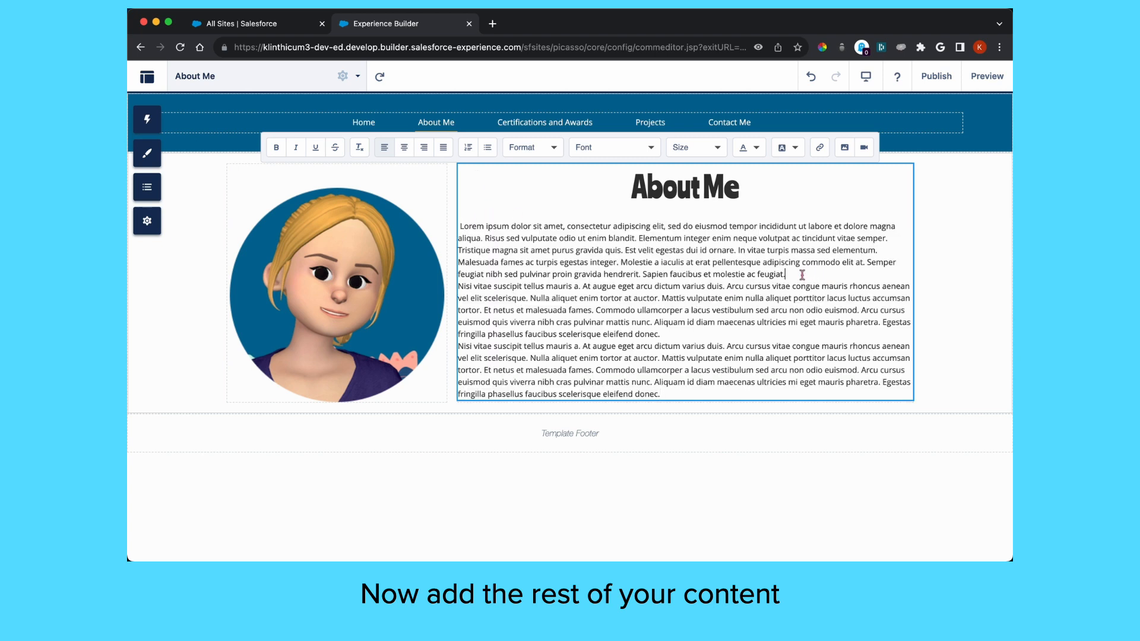
pyautogui.press('Return')
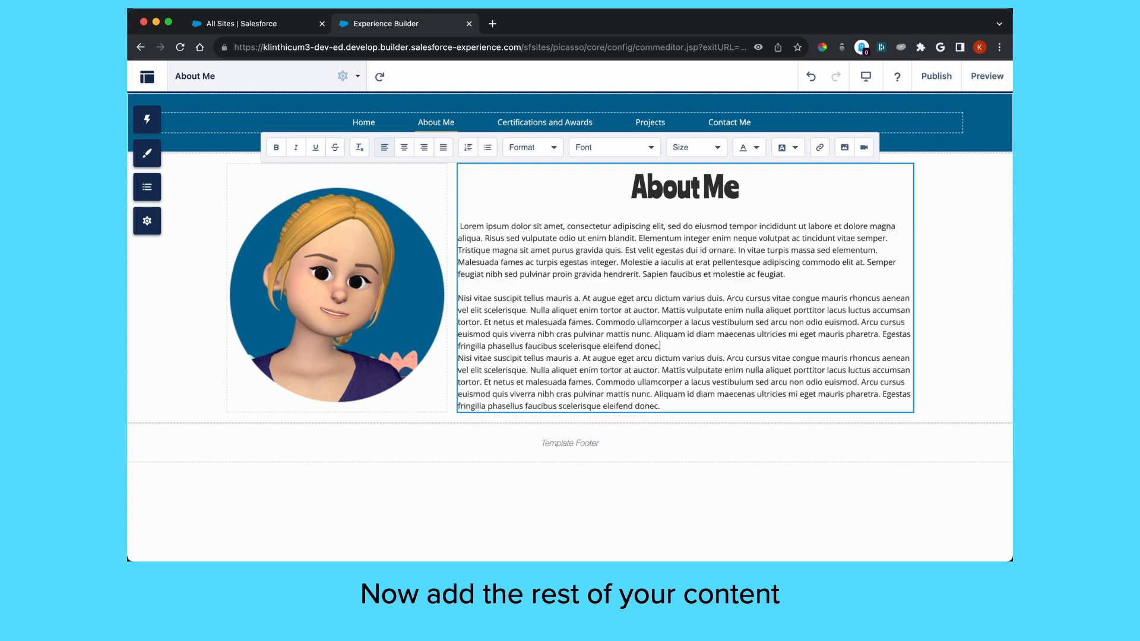
pyautogui.click(660, 346)
pyautogui.press('Return')
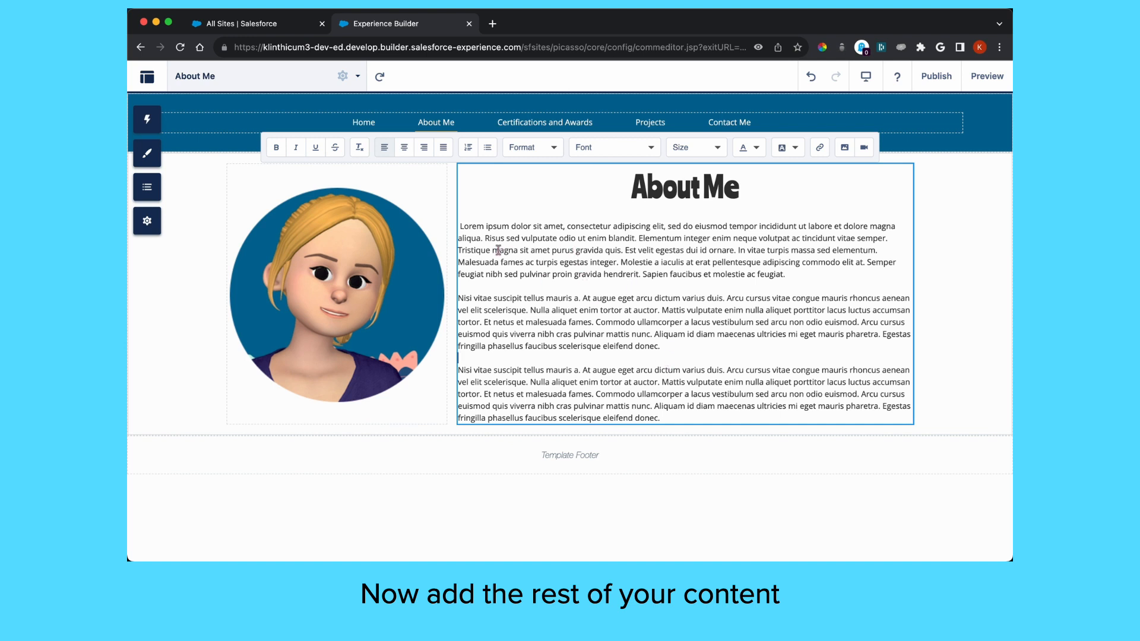
# Set the three body paragraphs to 22px text
pyautogui.moveTo(460, 226); pyautogui.dragTo(723, 415)
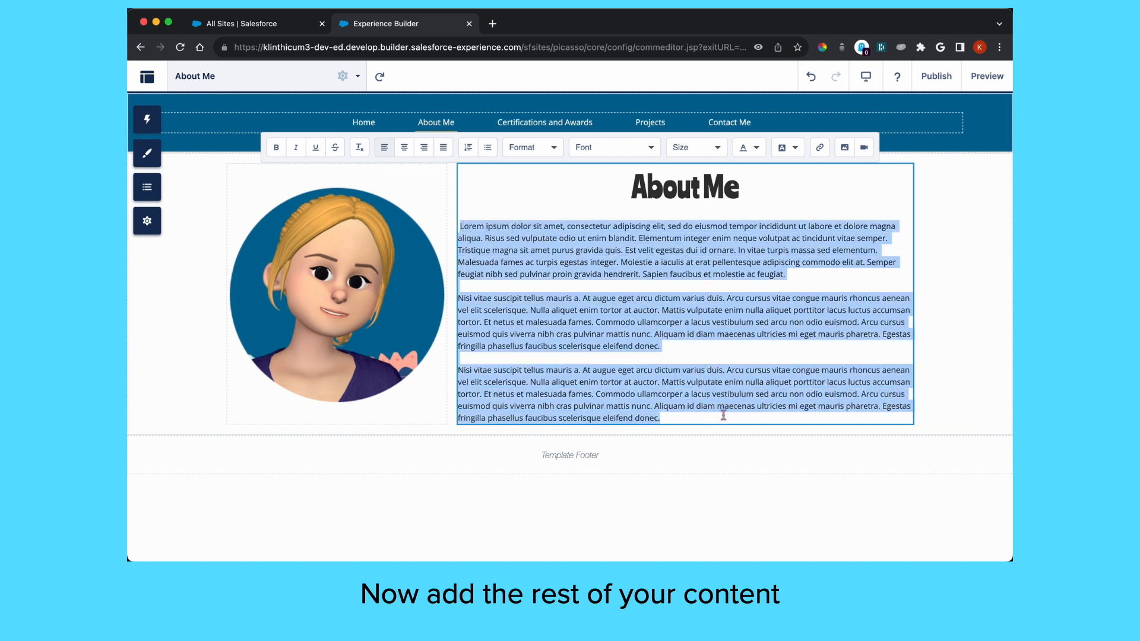
pyautogui.click(710, 148)
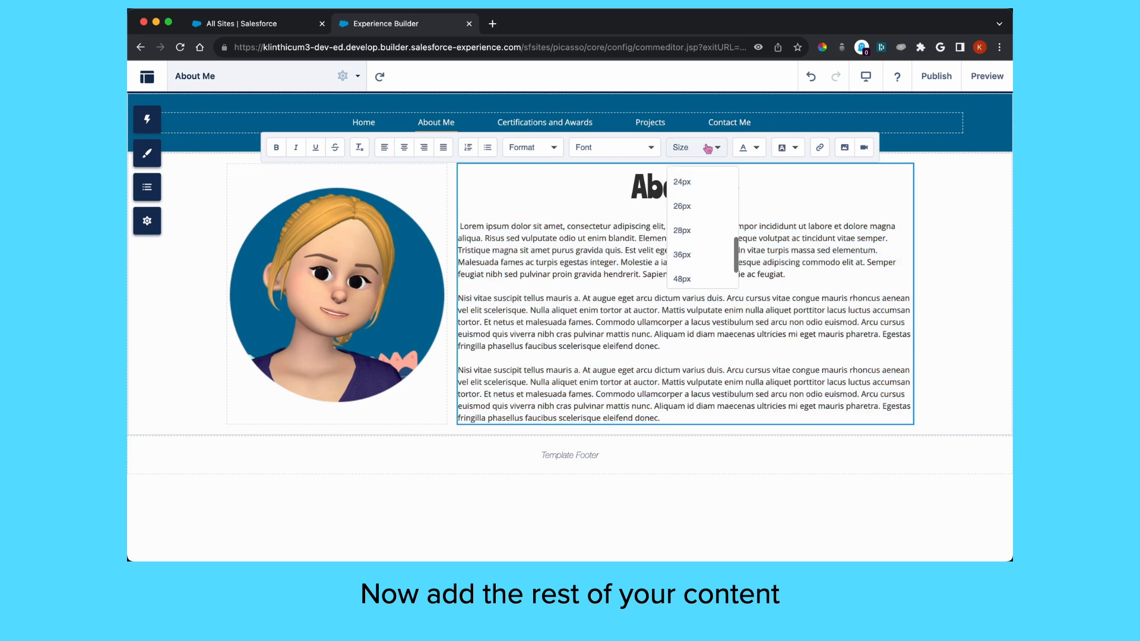
pyautogui.click(698, 206)
pyautogui.click(696, 149)
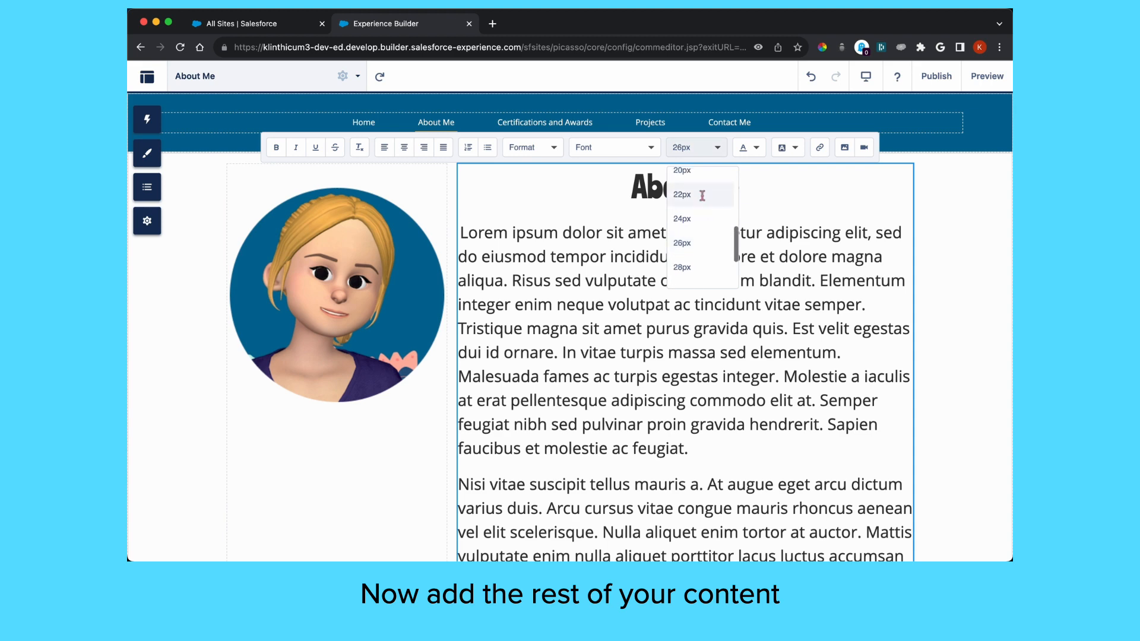
pyautogui.click(703, 195)
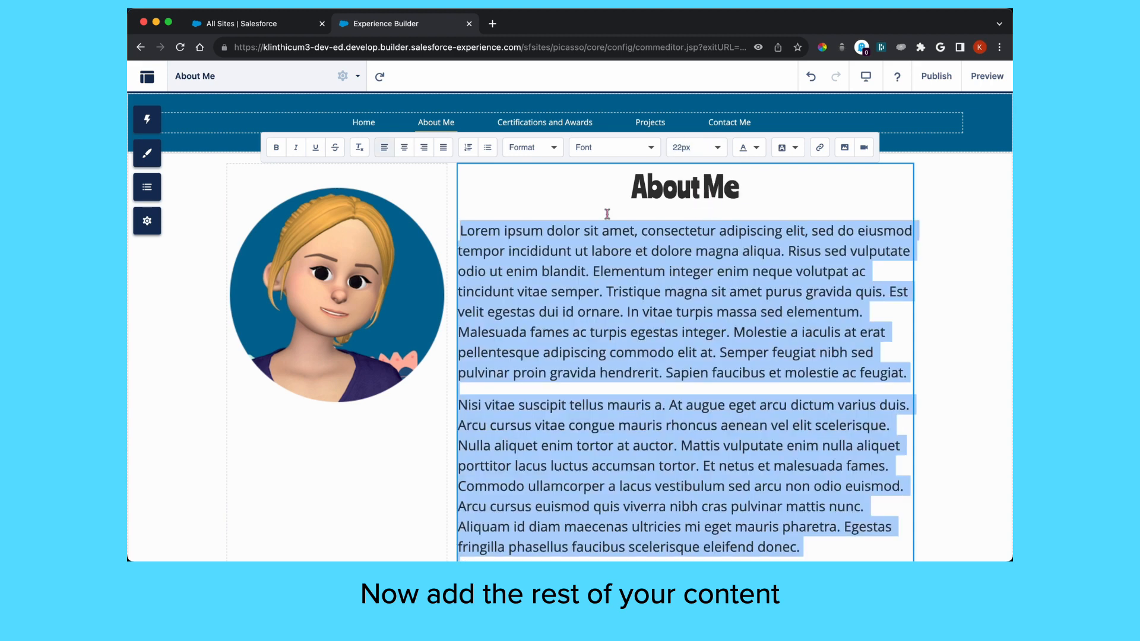
# Add an empty line above the About Me heading
pyautogui.click(628, 189)
pyautogui.press('Return')
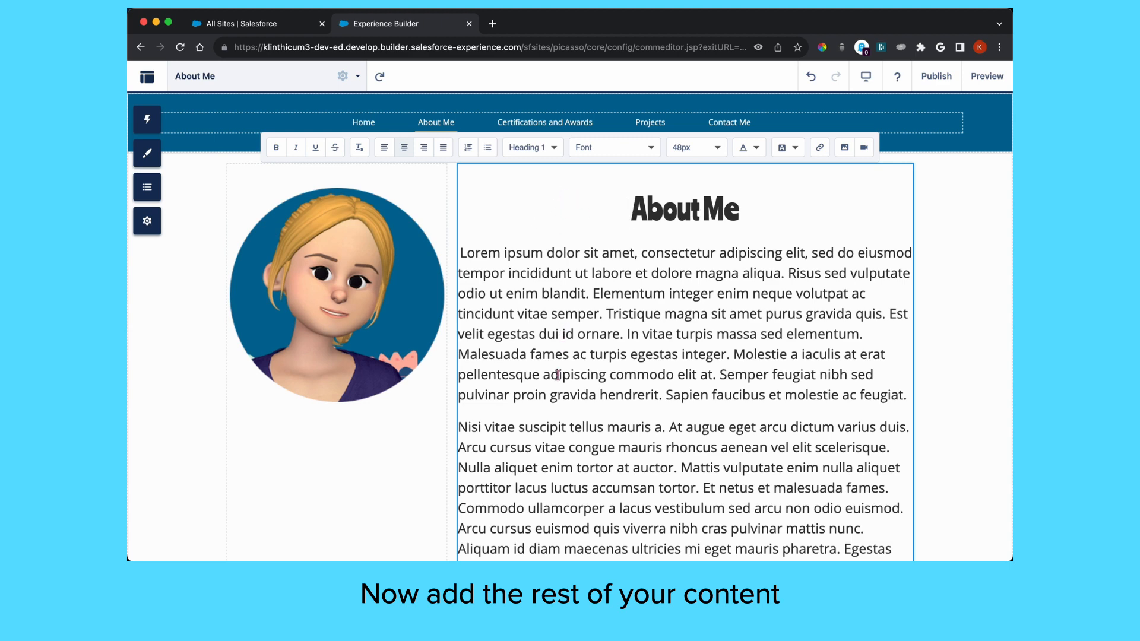
pyautogui.scroll(-5, 558, 374)
pyautogui.scroll(5, 558, 375)
# Preview the page, then drag a Rich Content Editor, searched as 'rich', into the Template Footer
pyautogui.click(987, 76)
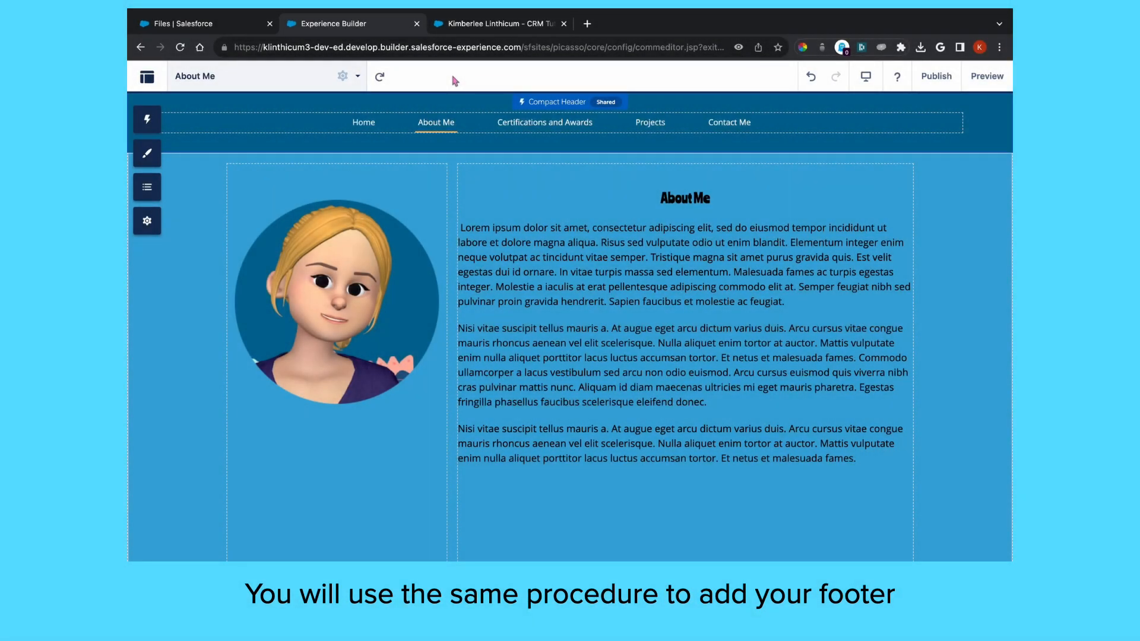
pyautogui.scroll(-4, 167, 310)
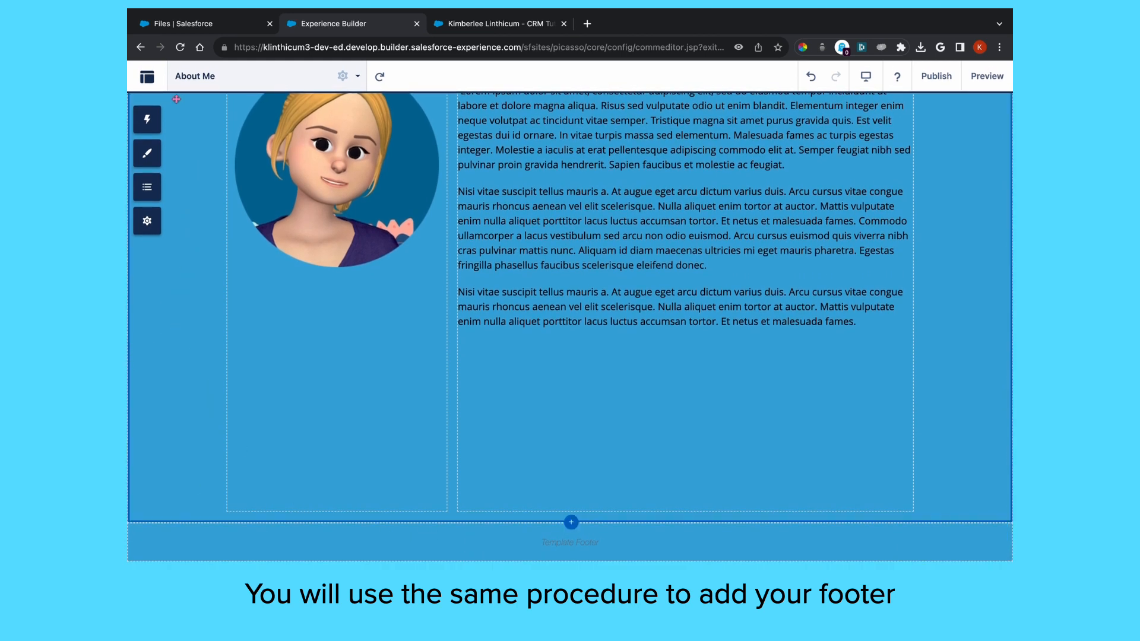
pyautogui.click(147, 119)
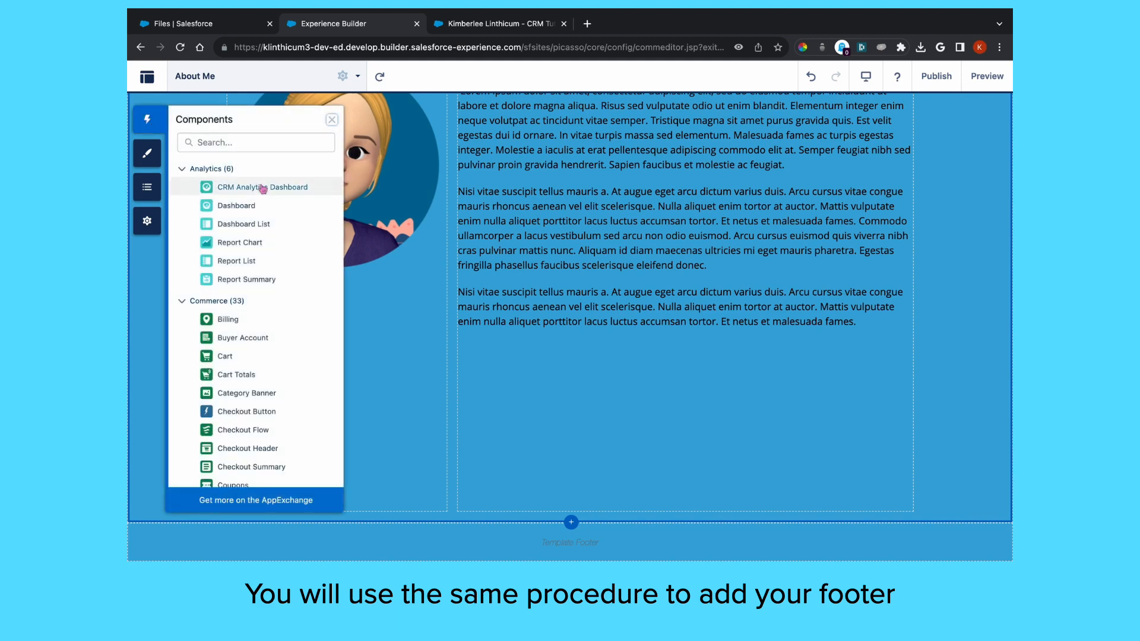
pyautogui.click(248, 142)
pyautogui.write('rich')
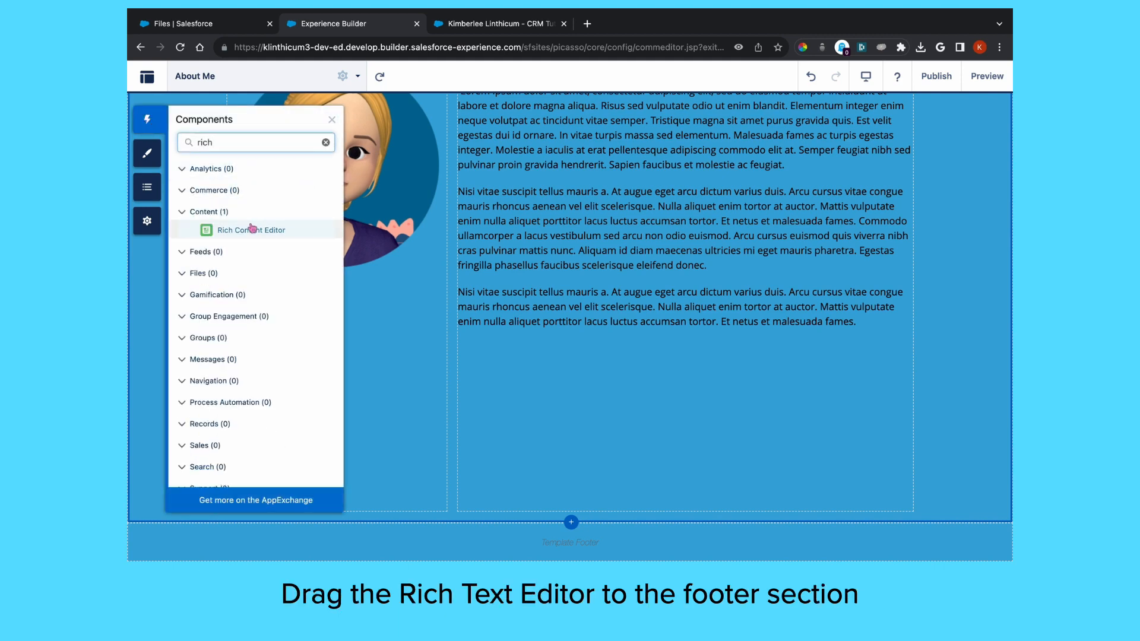
pyautogui.moveTo(244, 232); pyautogui.dragTo(511, 535)
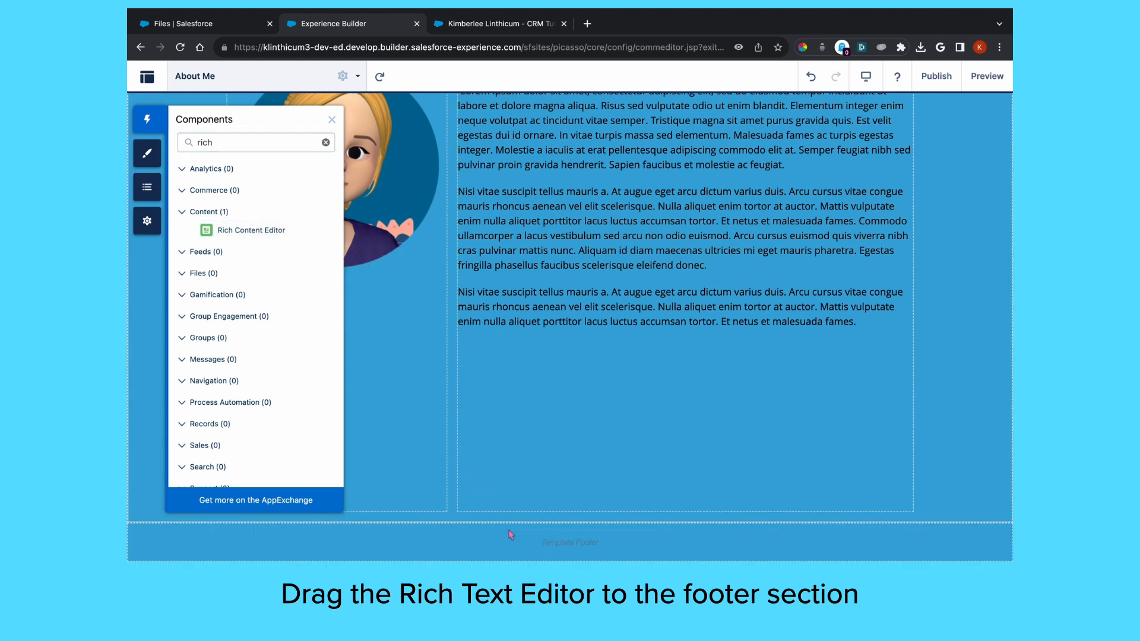
# Upload github_thumbnail.png, linkedin_thumbnail.png.png and trailhead_thumbnail.png as images in the footer's rich text
pyautogui.click(218, 183)
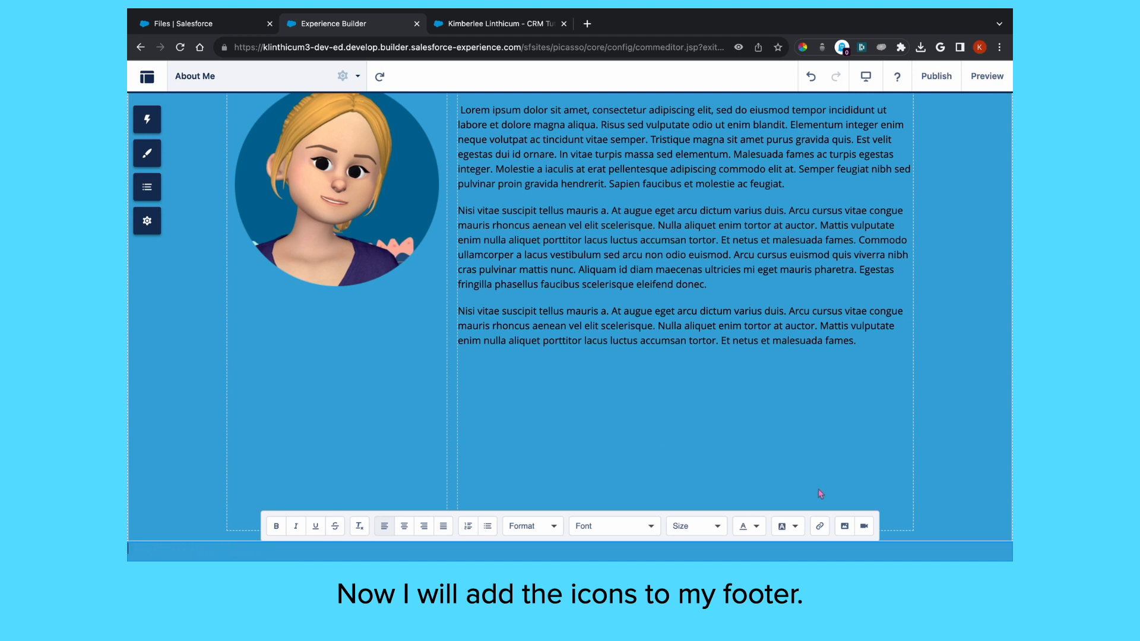
pyautogui.click(844, 527)
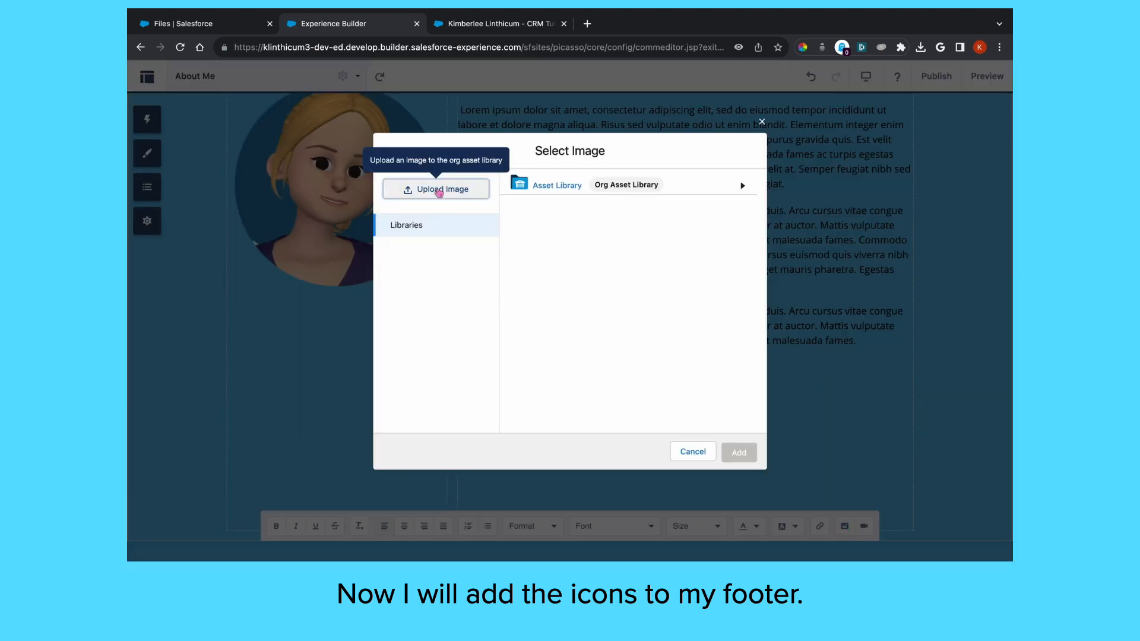
pyautogui.click(440, 190)
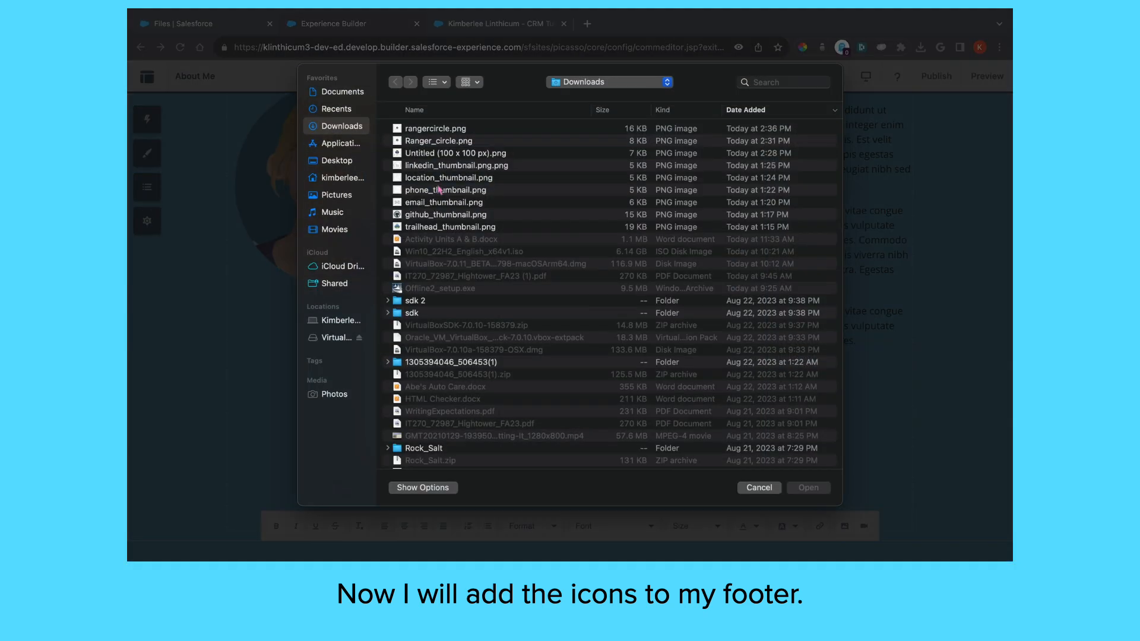
pyautogui.doubleClick(419, 215)
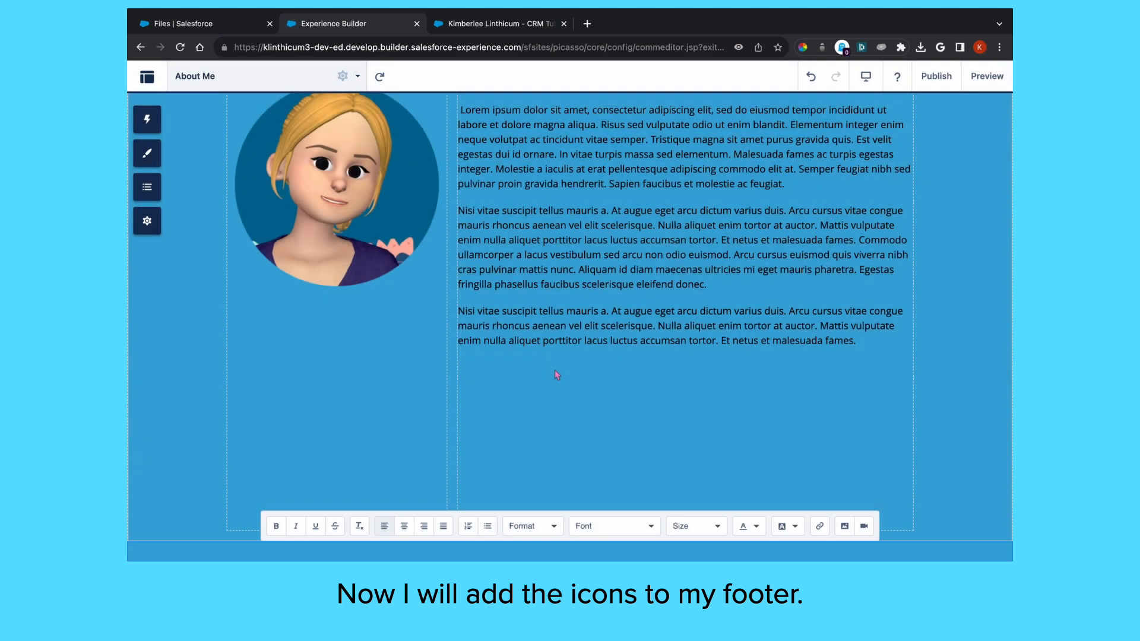
pyautogui.click(845, 526)
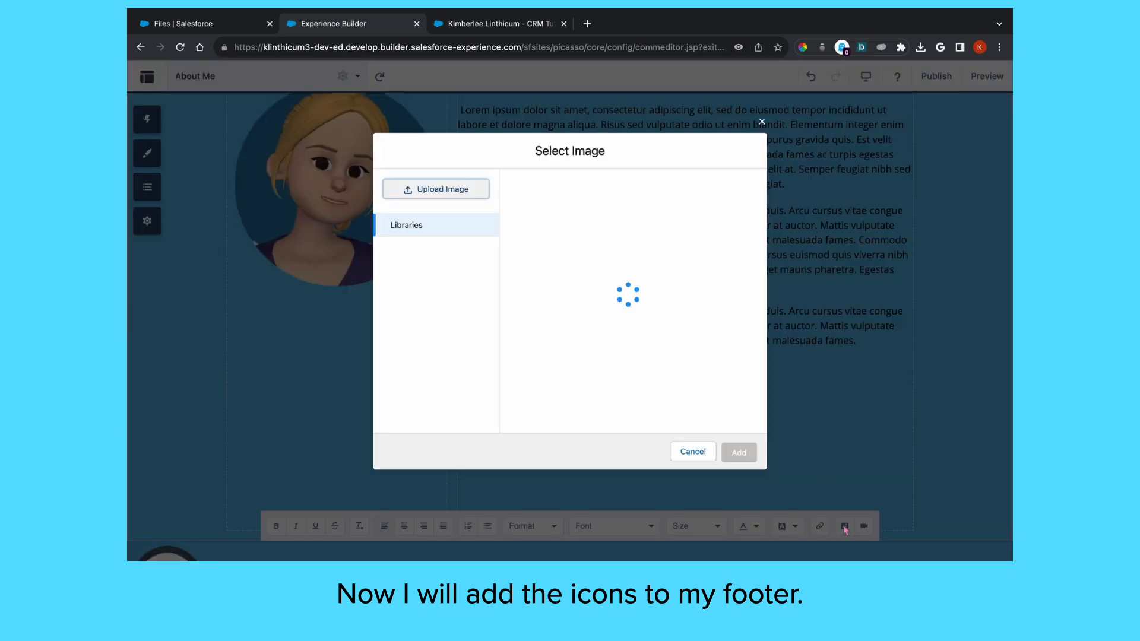
pyautogui.click(449, 190)
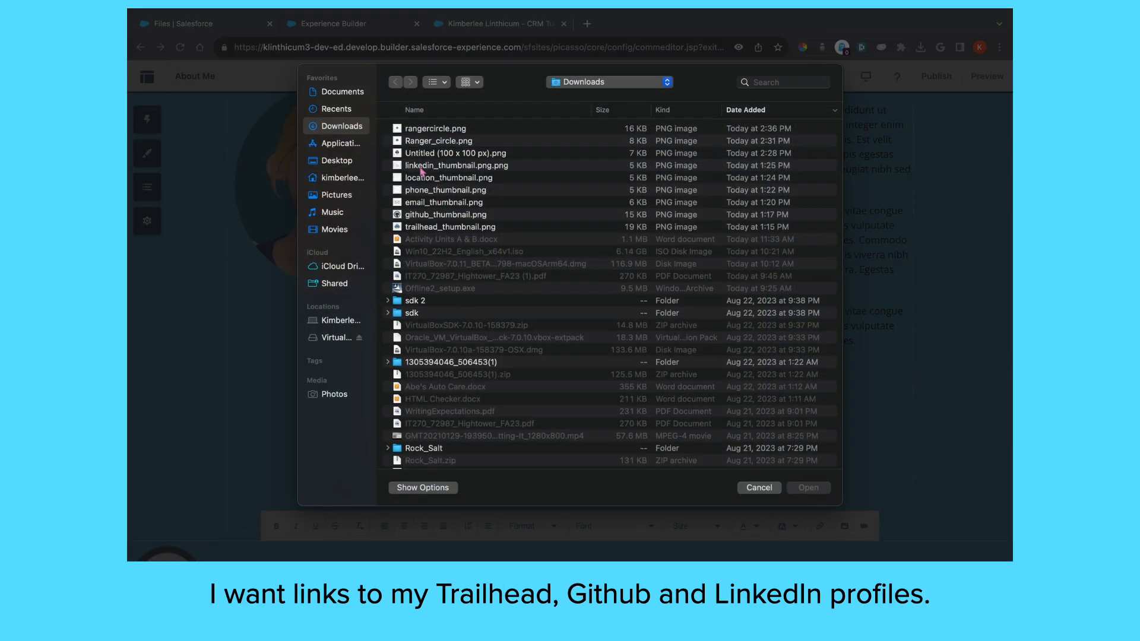
pyautogui.doubleClick(420, 167)
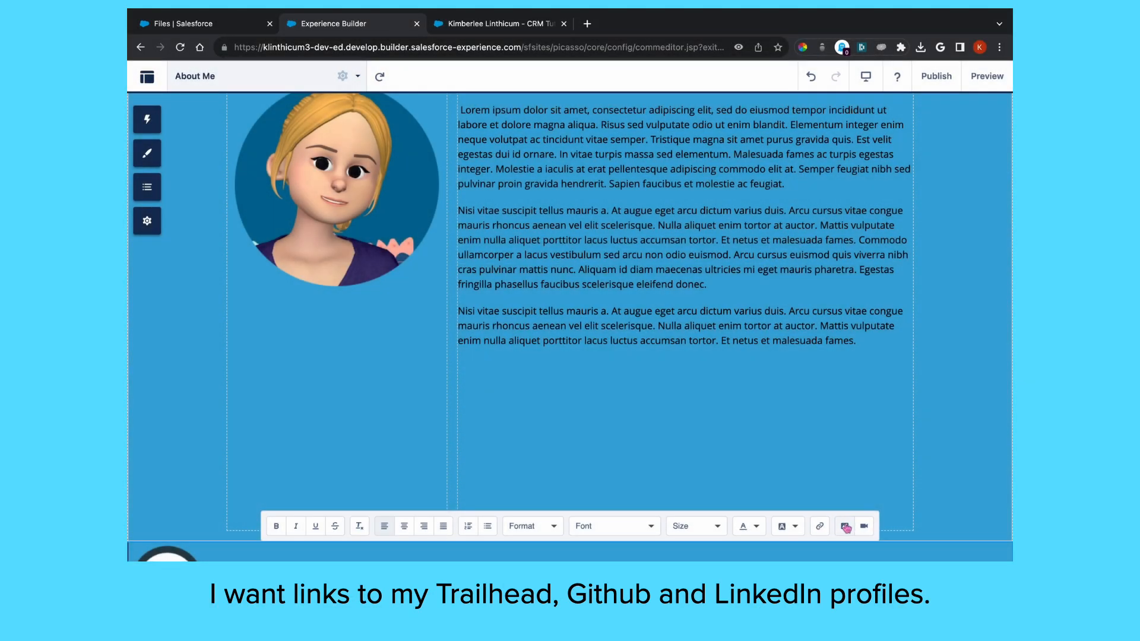
pyautogui.click(845, 526)
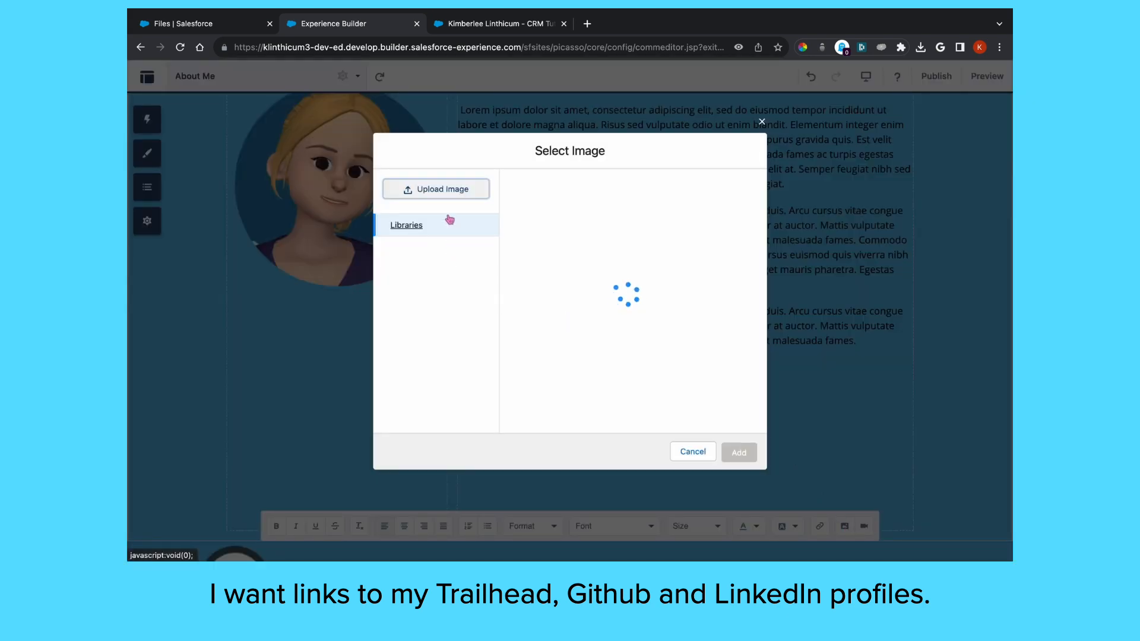
pyautogui.click(446, 189)
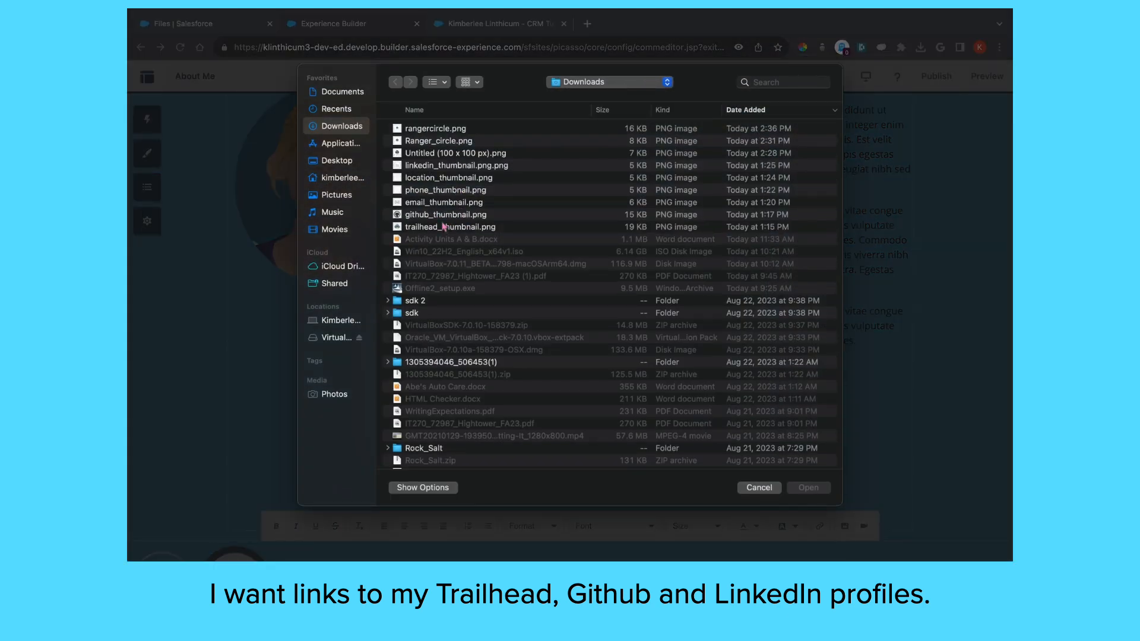
pyautogui.doubleClick(444, 226)
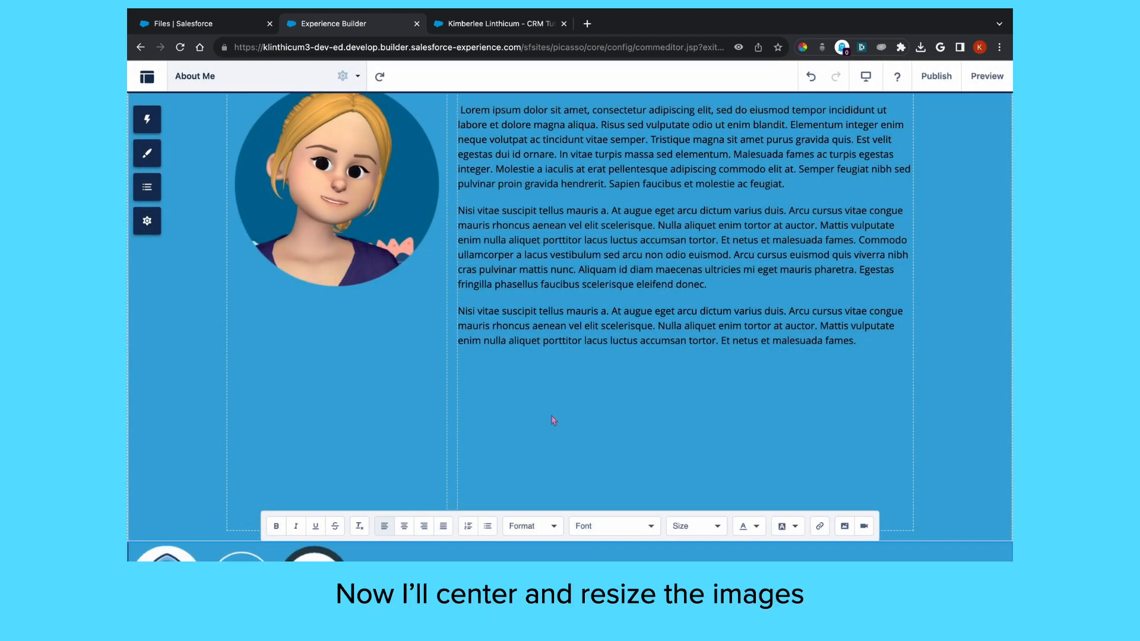
# Centre the footer icons and shrink the Trailhead and LinkedIn icons
pyautogui.scroll(-2, 553, 421)
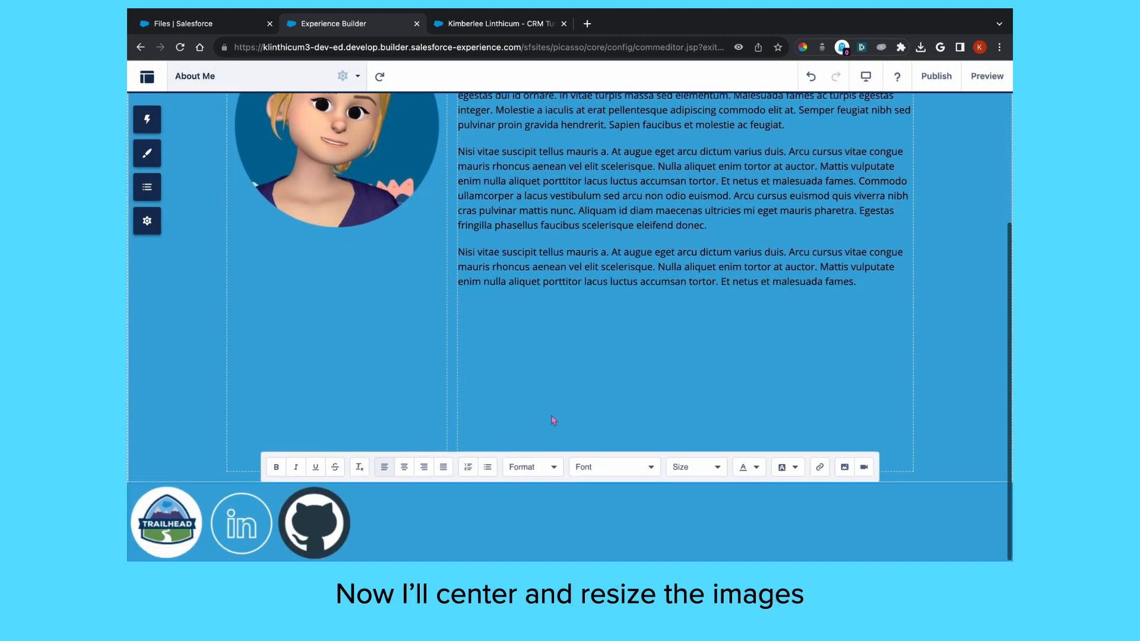
pyautogui.click(403, 468)
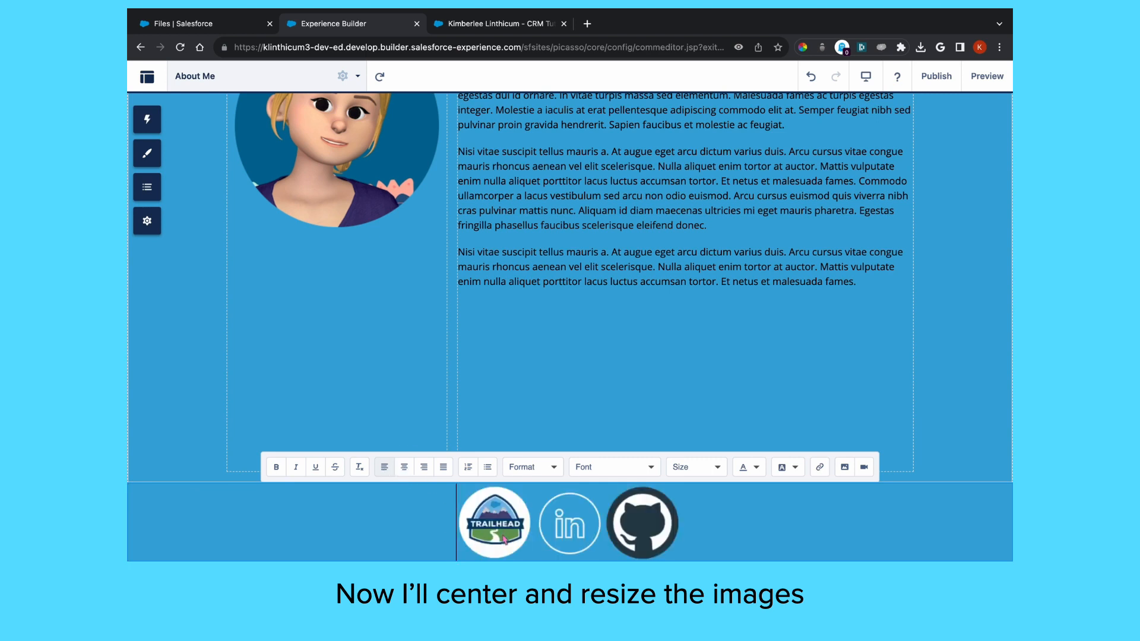
pyautogui.click(472, 556)
pyautogui.moveTo(457, 557); pyautogui.dragTo(502, 518)
pyautogui.click(529, 551)
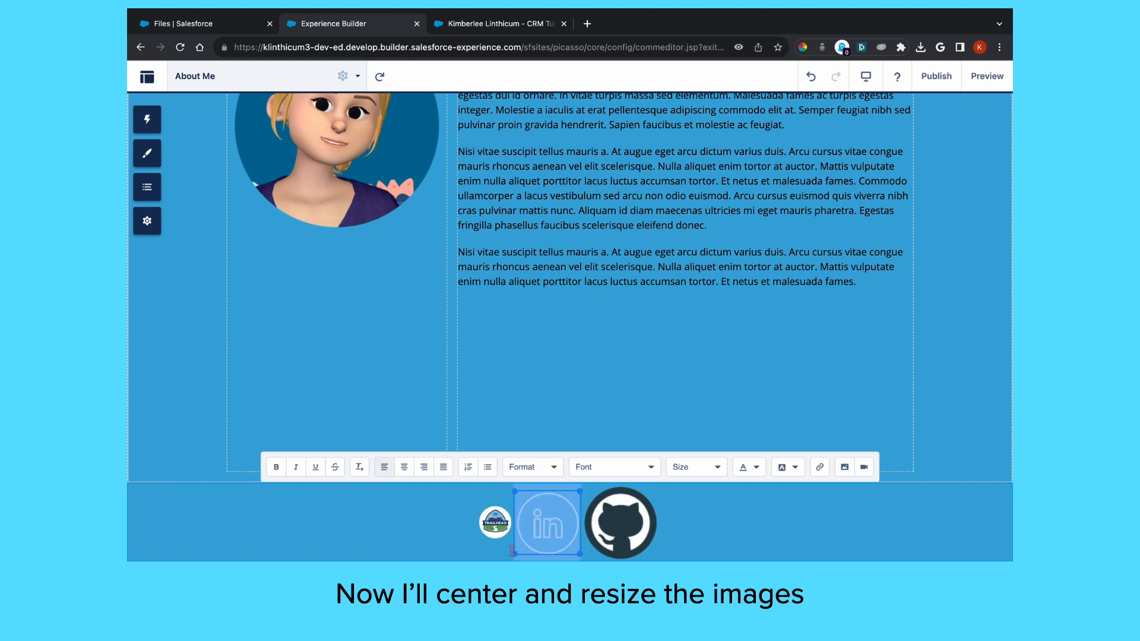
pyautogui.moveTo(519, 557); pyautogui.dragTo(604, 520)
# Resize the GitHub and Trailhead icons so all three footer icons match in size
pyautogui.click(618, 522)
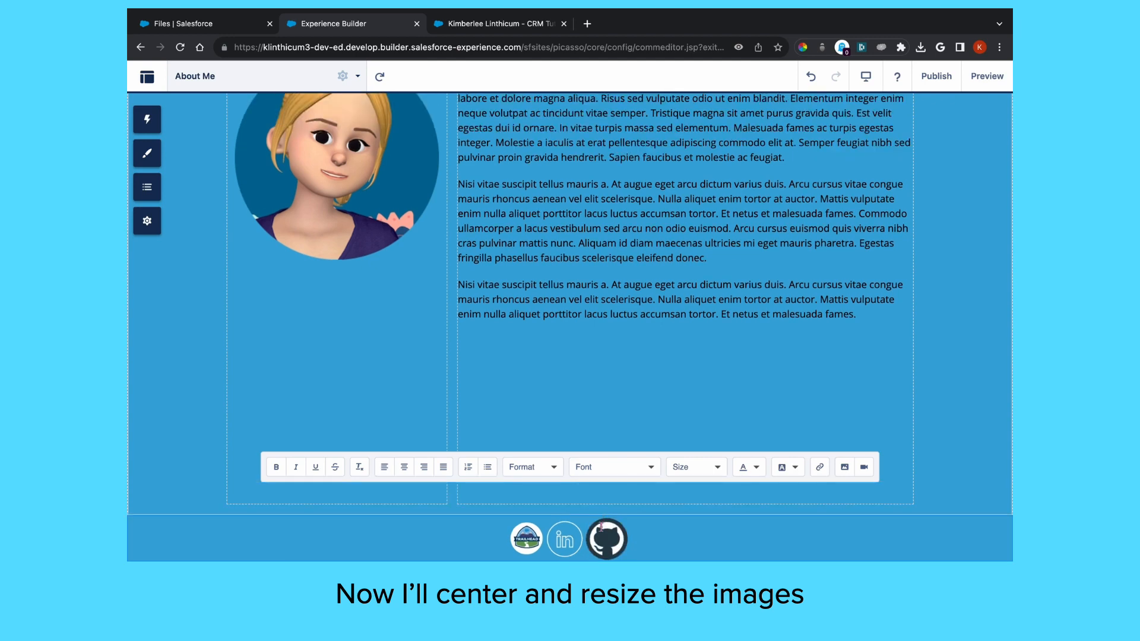
pyautogui.click(607, 542)
pyautogui.click(622, 524)
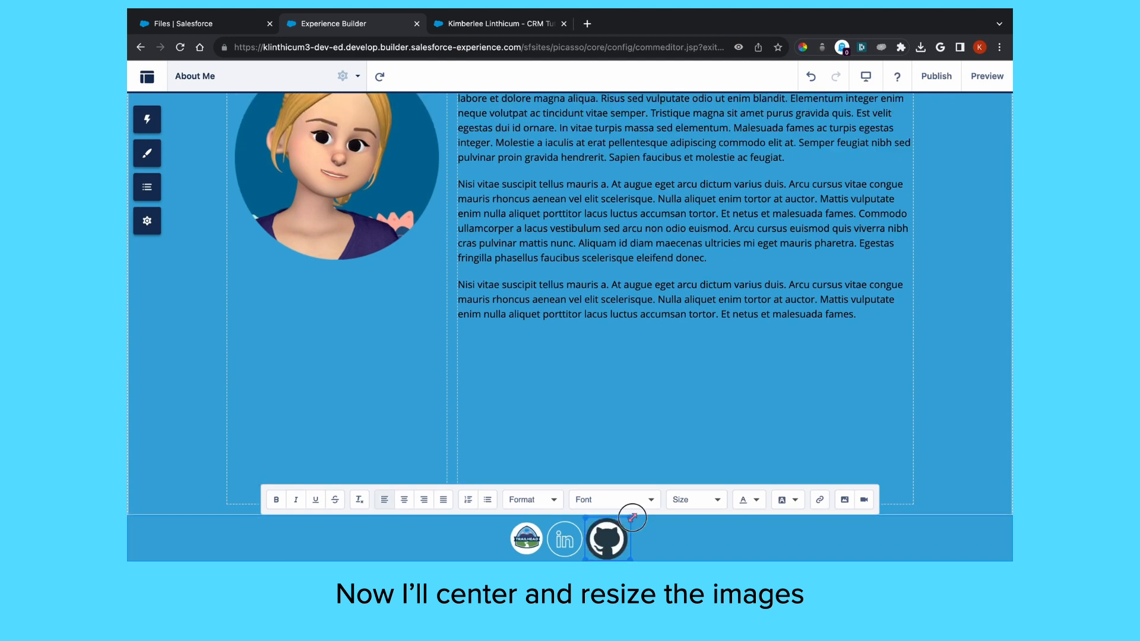
pyautogui.hotkey('ctrl', 'a')
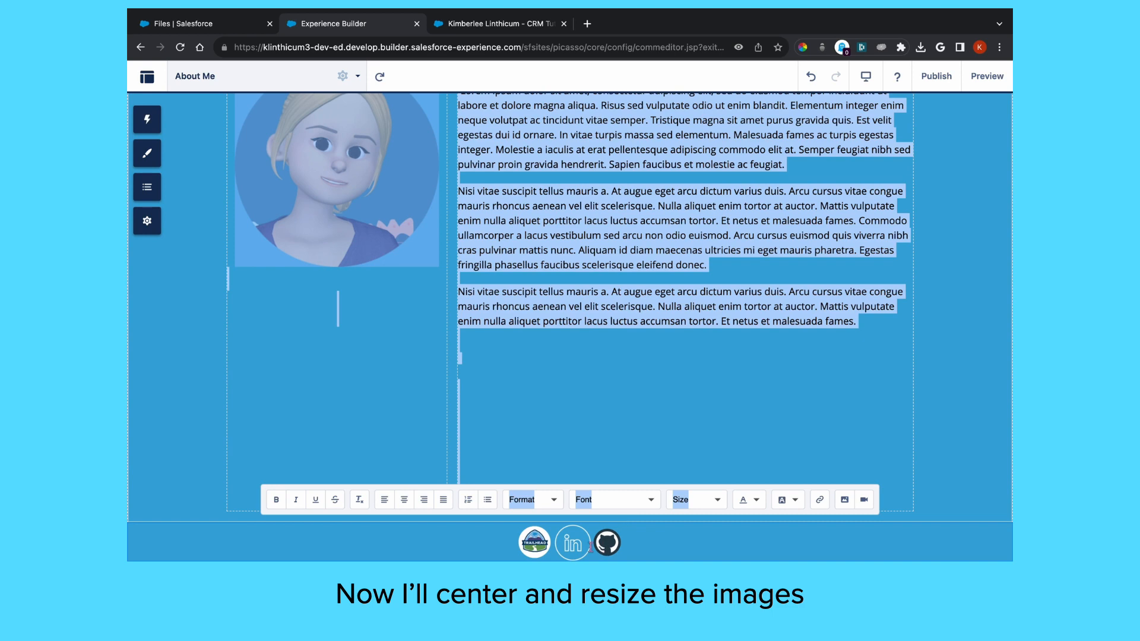
pyautogui.click(588, 547)
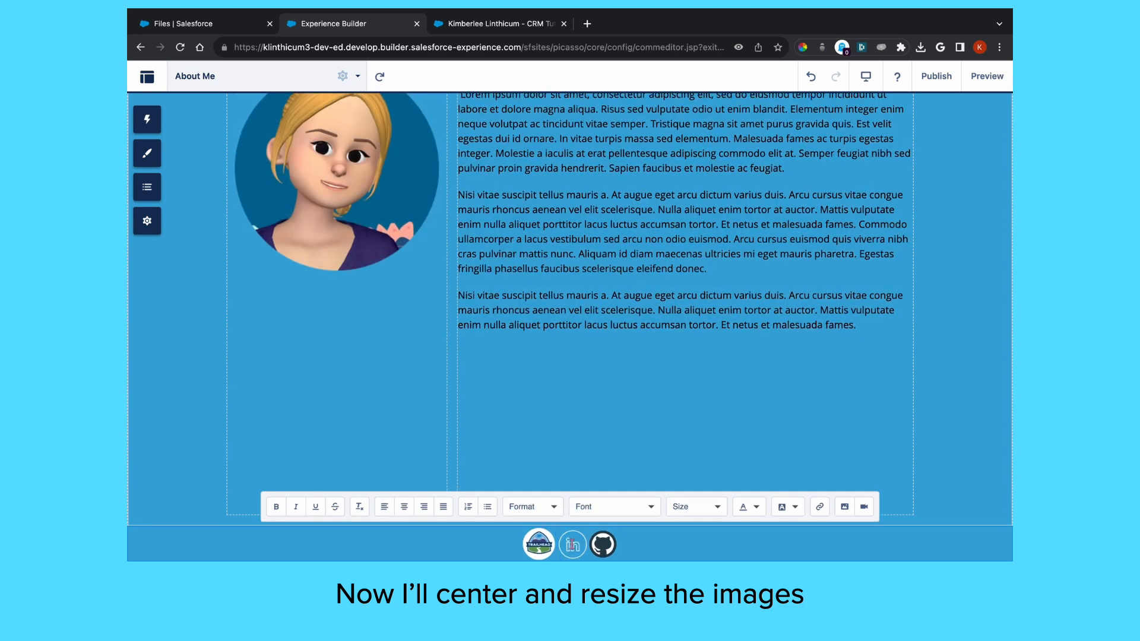
pyautogui.click(544, 549)
pyautogui.moveTo(555, 527); pyautogui.dragTo(549, 534)
pyautogui.click(515, 551)
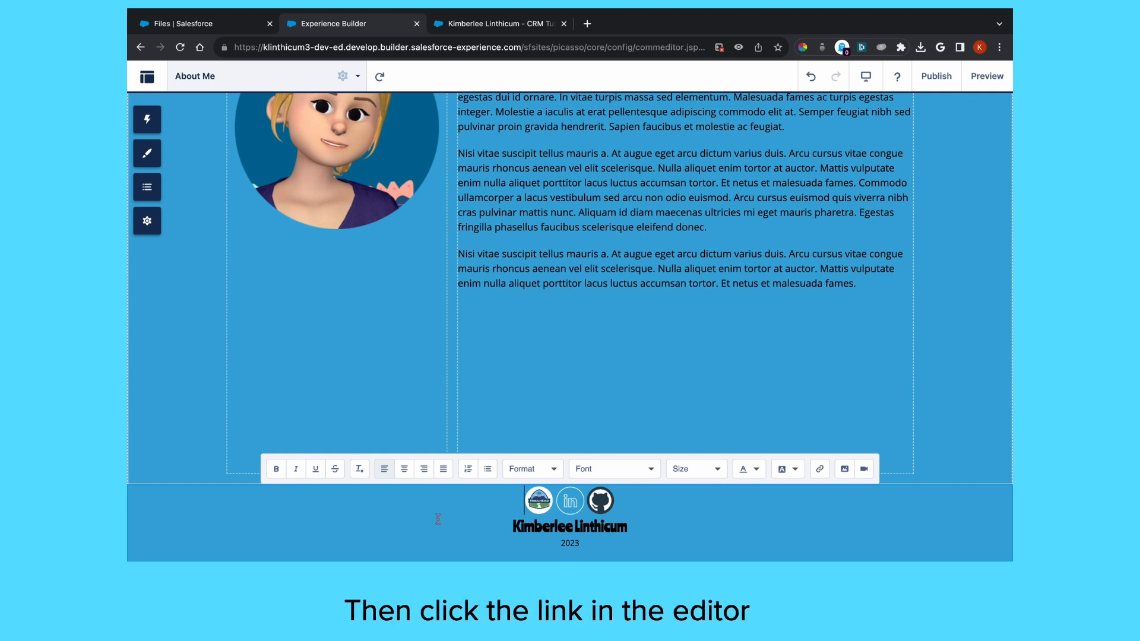
# Link the Trailhead footer icon to the Trailhead profile URL, opening in a new window
pyautogui.click(541, 506)
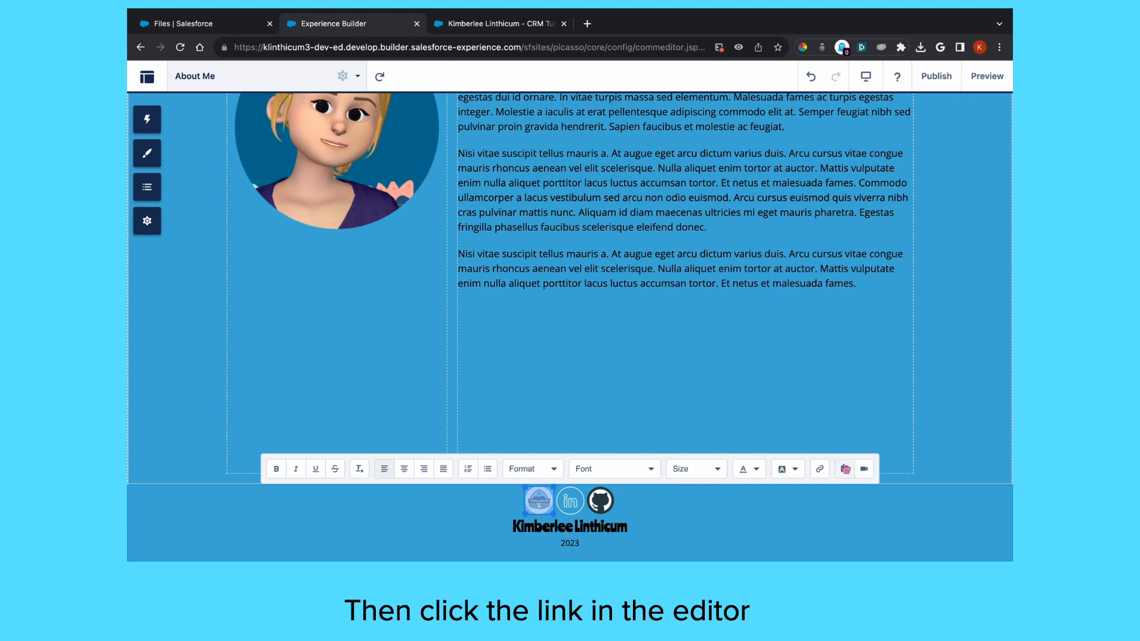
pyautogui.click(819, 469)
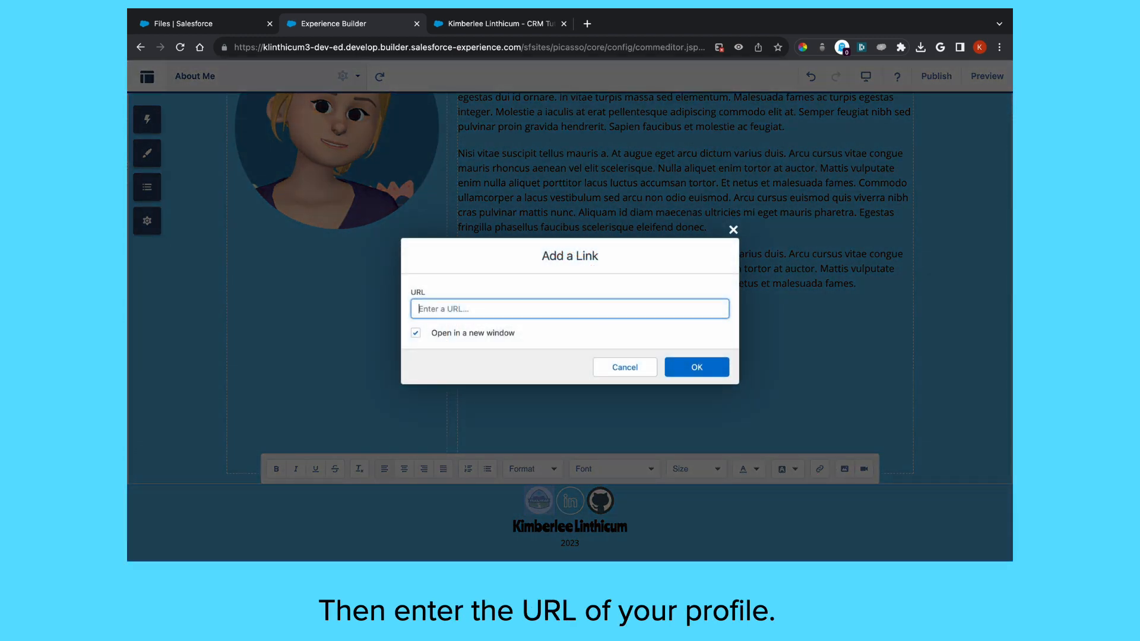
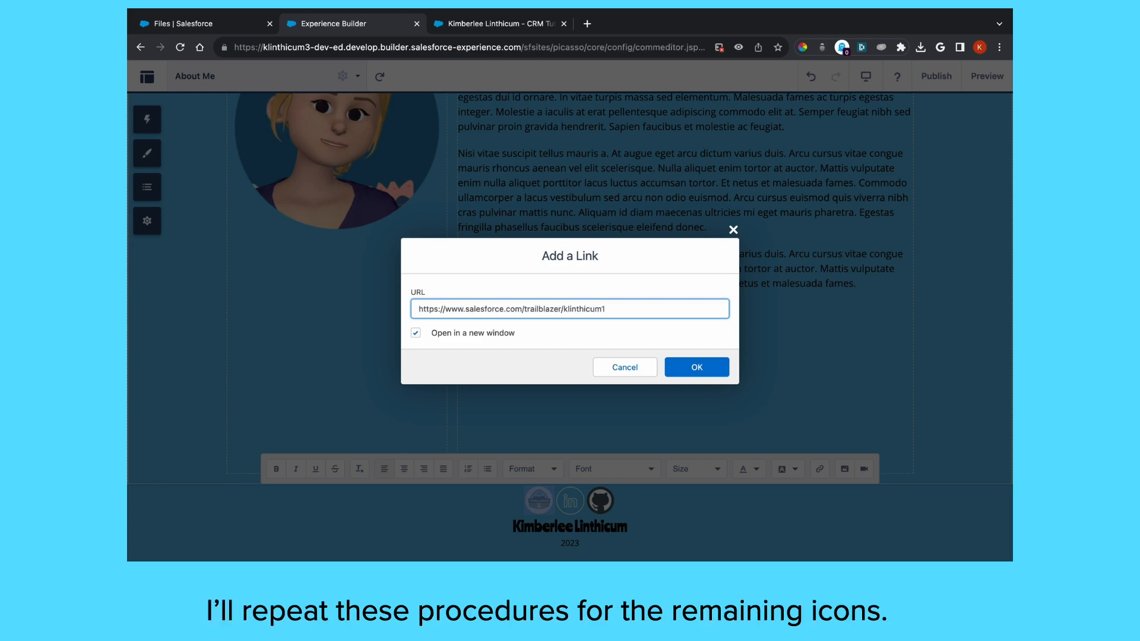
pyautogui.click(697, 367)
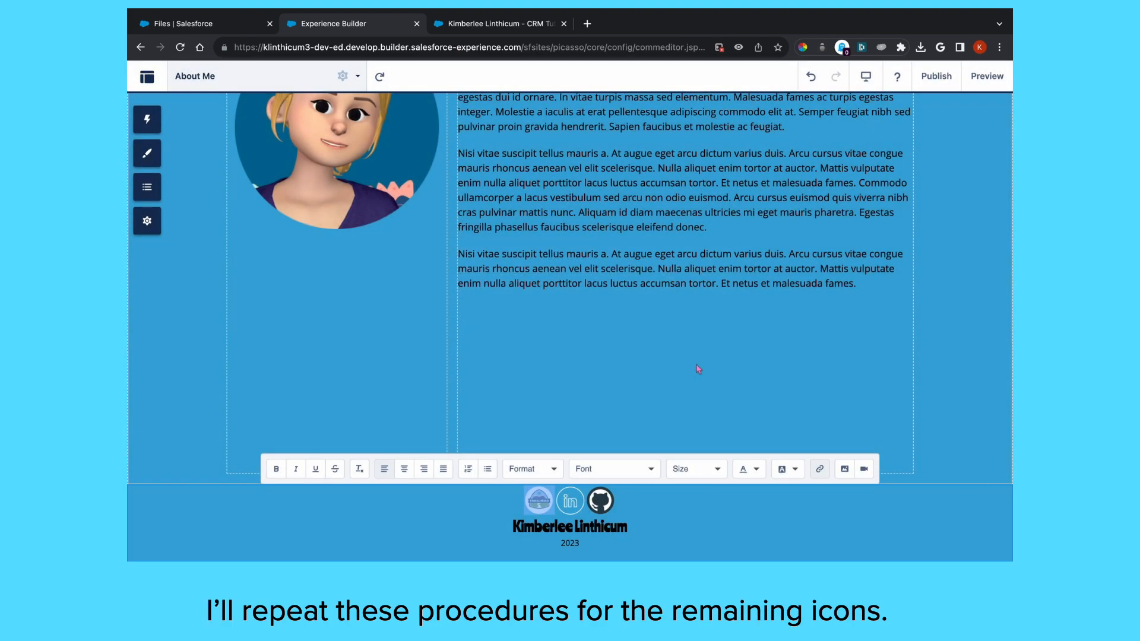
# Replace the LinkedIn icon's link with the LinkedIn profile URL
pyautogui.click(570, 502)
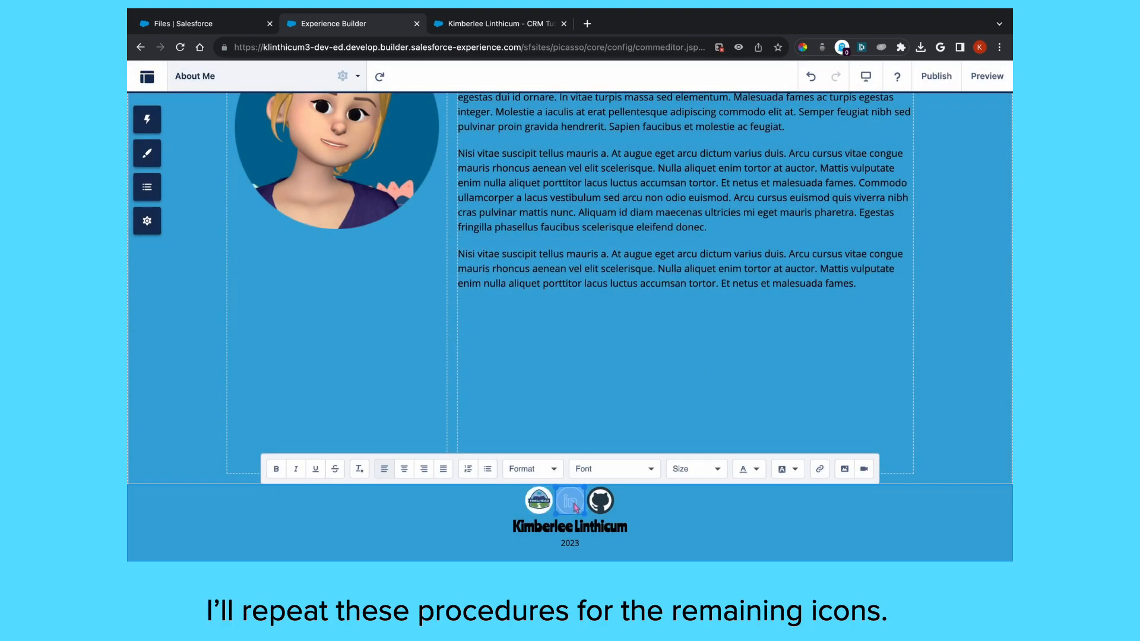
pyautogui.click(820, 469)
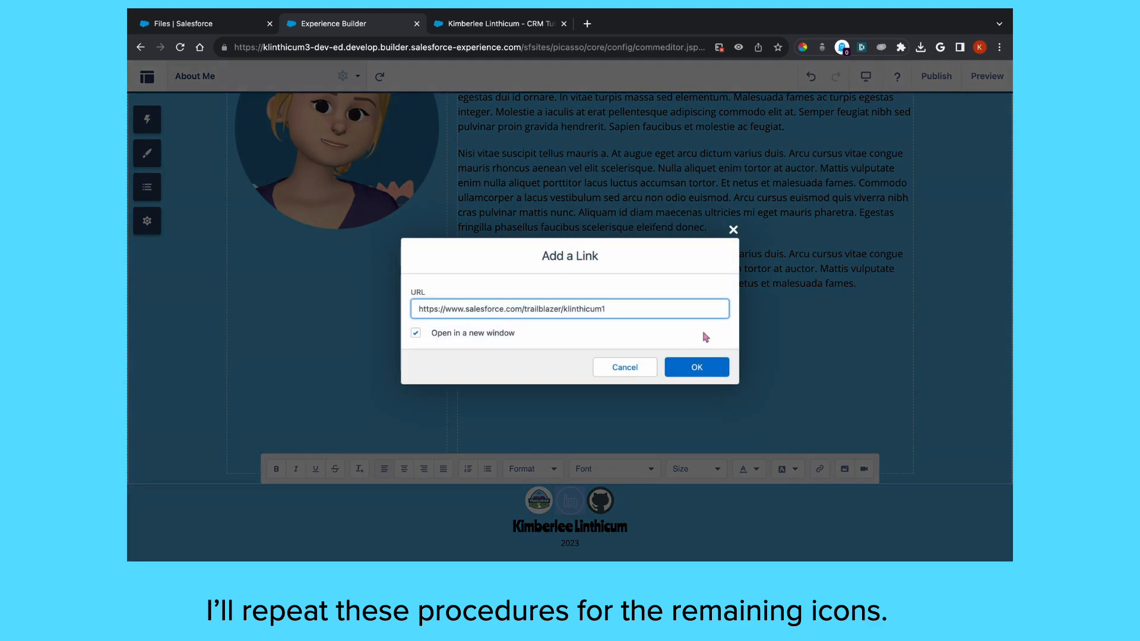
pyautogui.tripleClick(484, 308)
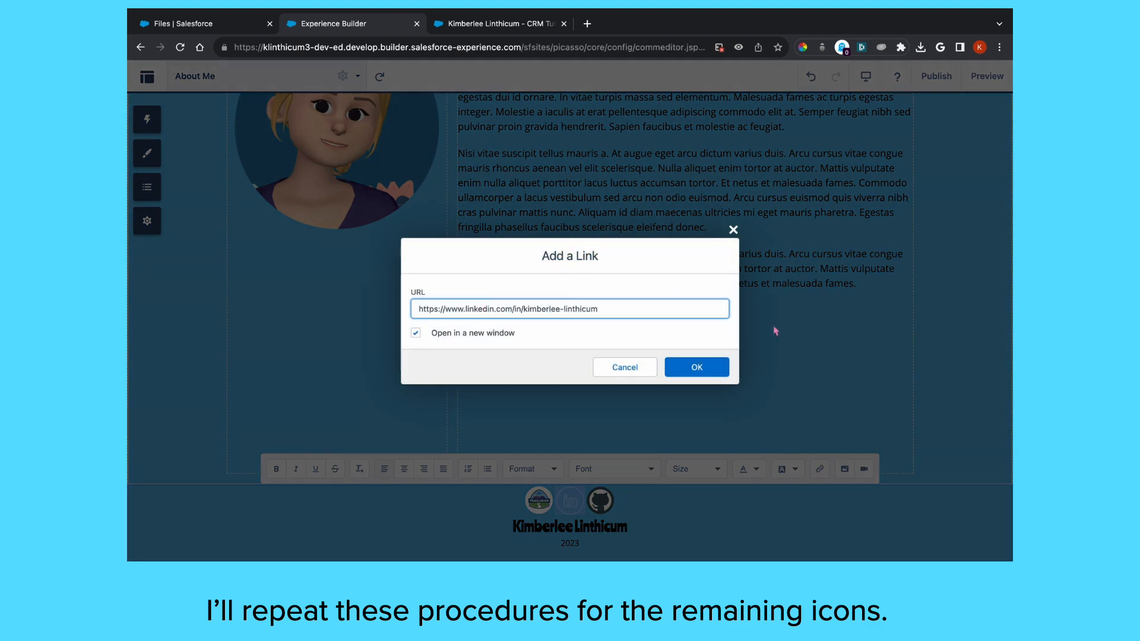
pyautogui.click(697, 367)
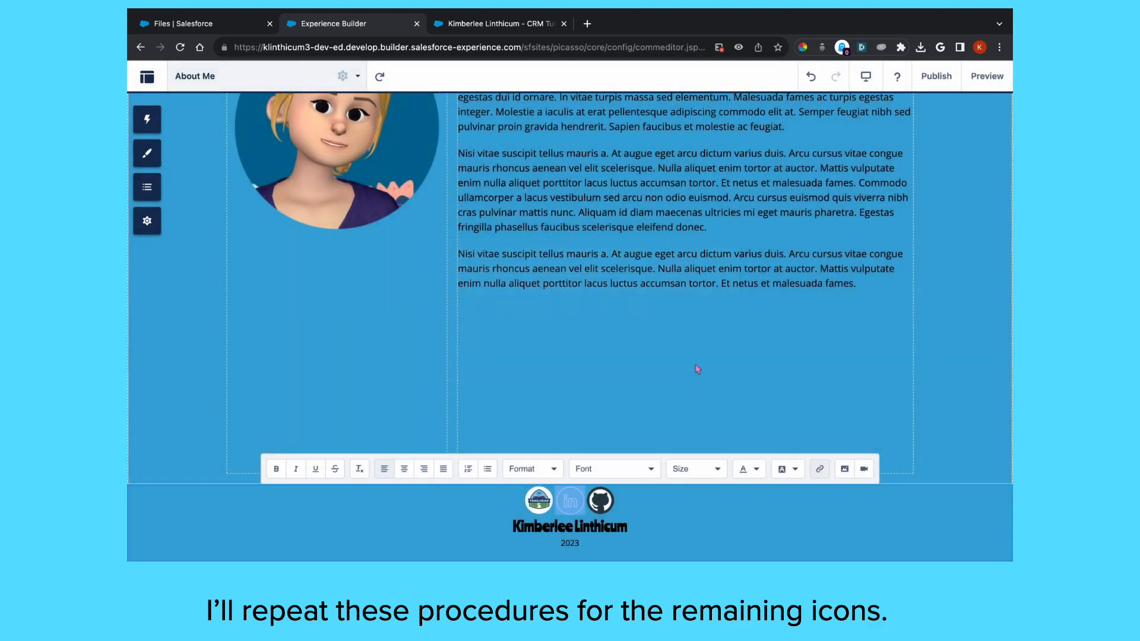
# Set the GitHub icon's link to the GitHub profile URL and undo the footer layout shift
pyautogui.click(611, 498)
pyautogui.click(819, 469)
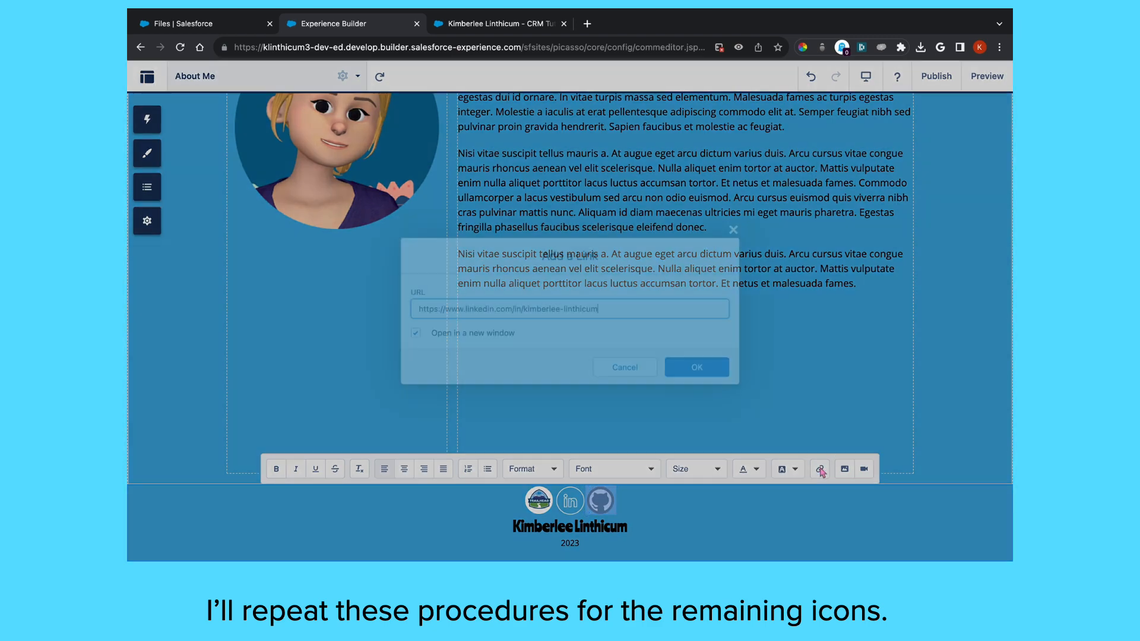
pyautogui.moveTo(598, 308); pyautogui.dragTo(412, 309)
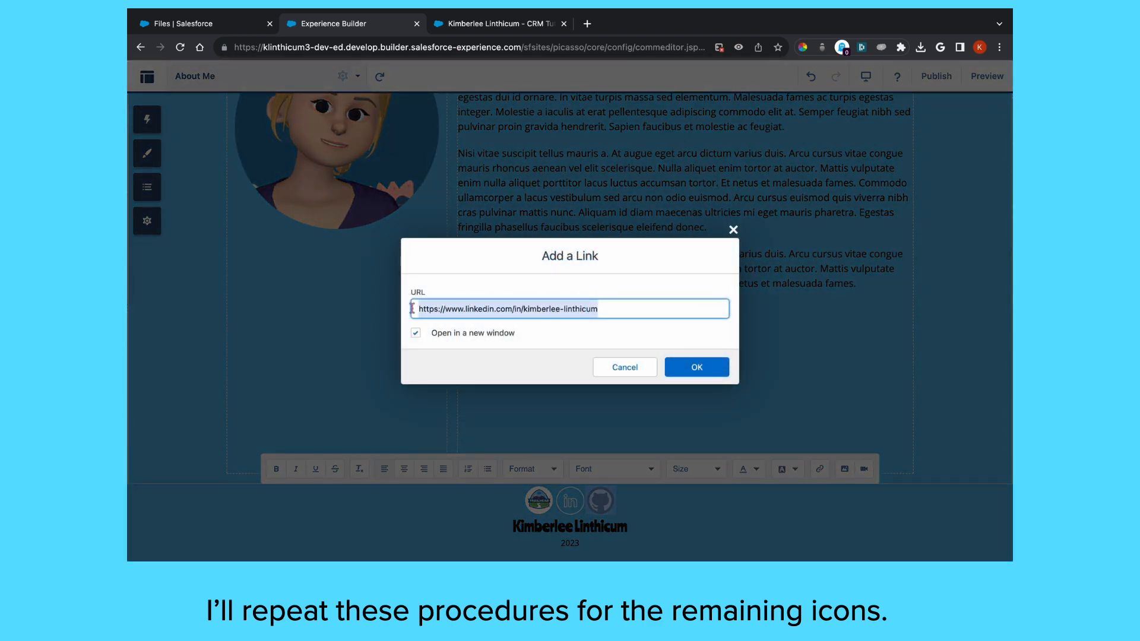
pyautogui.write('http')
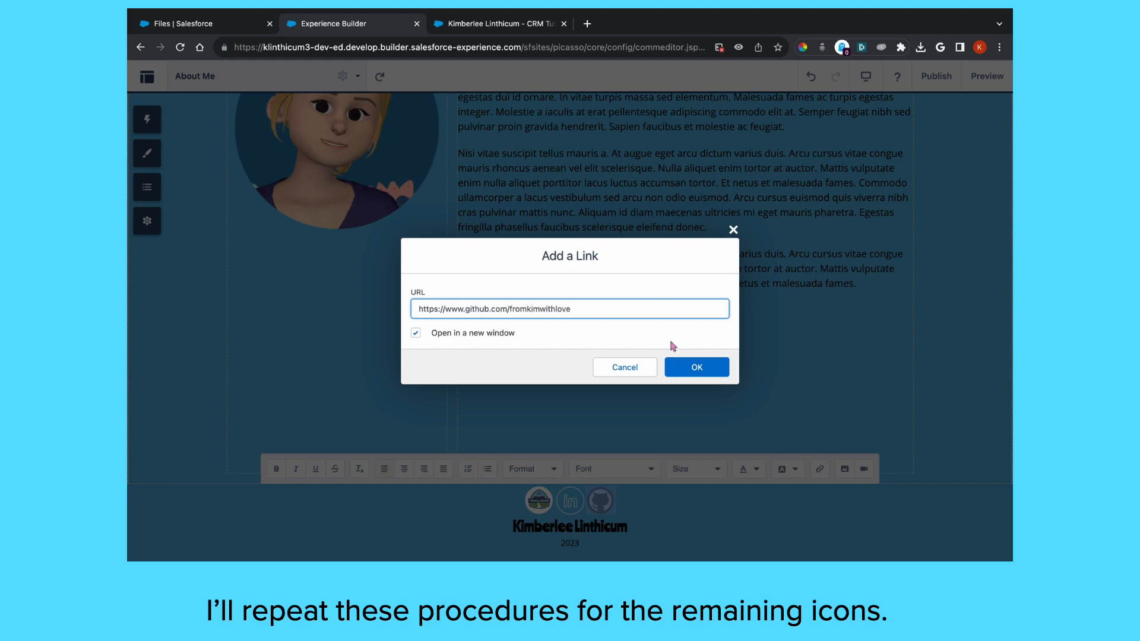
pyautogui.click(698, 367)
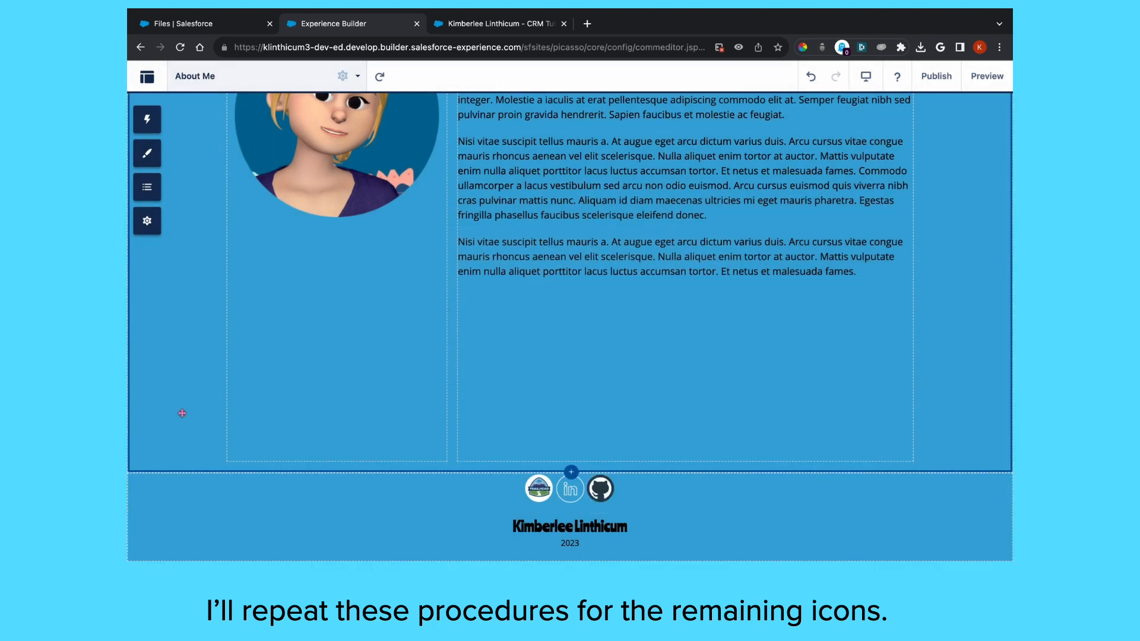
pyautogui.hotkey('ctrl', 'z')
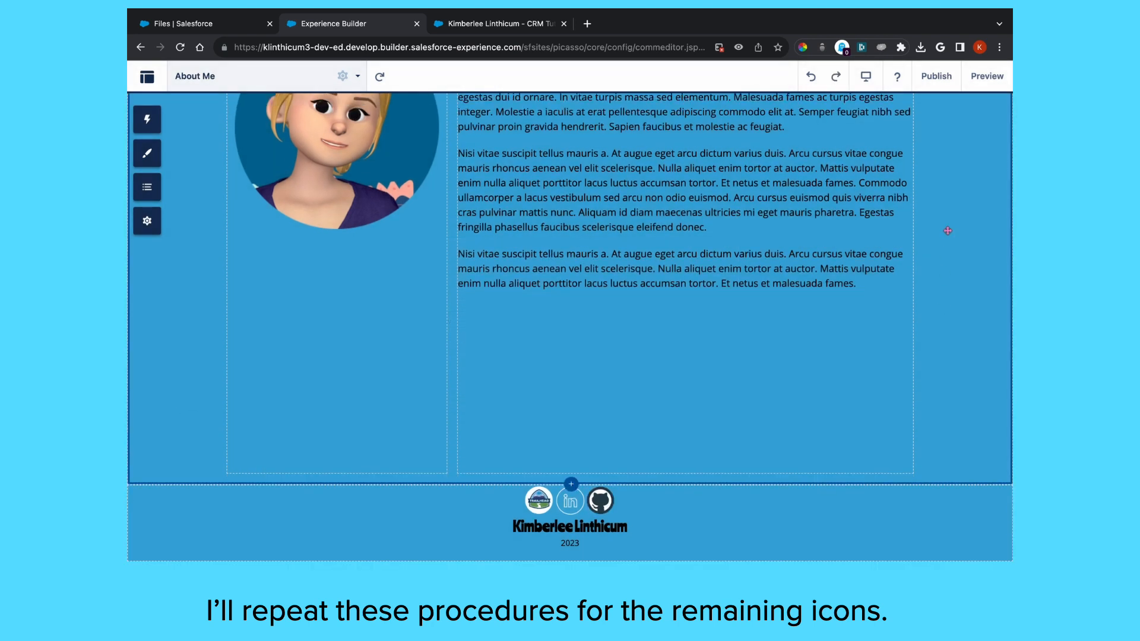
# Preview the site and check the footer on the Projects, Certifications and Awards, and Home pages
pyautogui.click(988, 77)
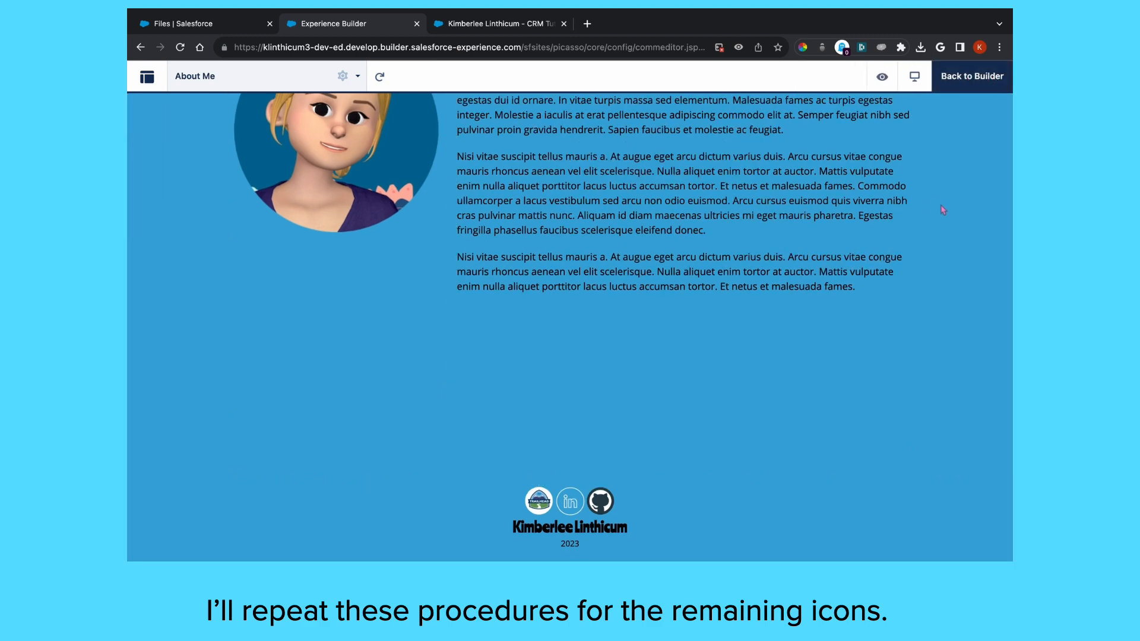
pyautogui.scroll(3, 940, 209)
pyautogui.scroll(3, 941, 209)
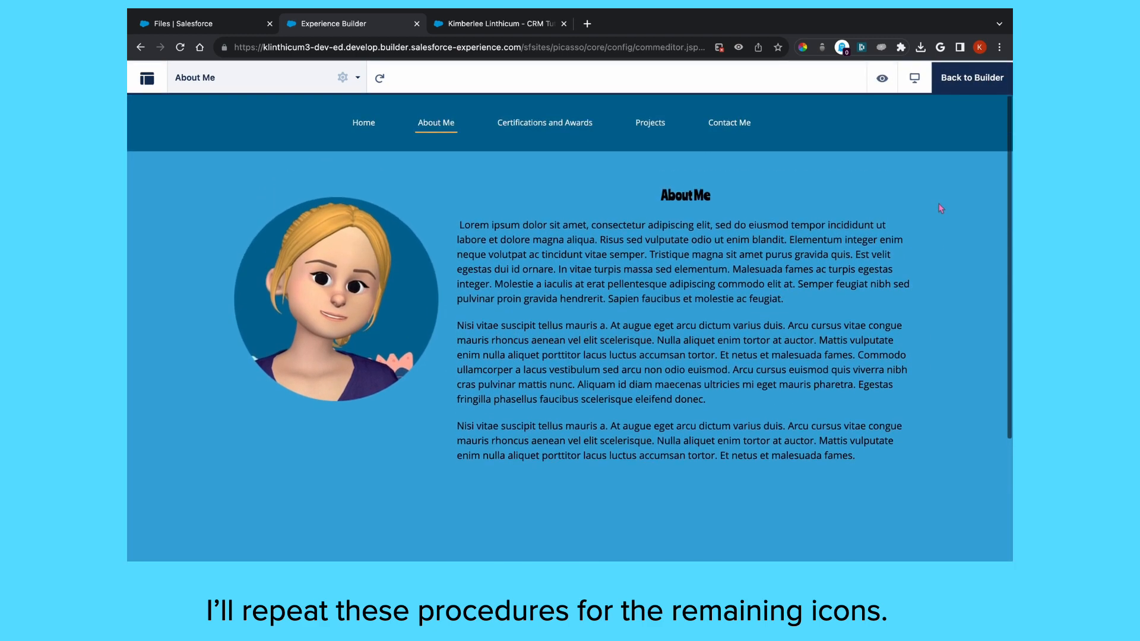
pyautogui.click(653, 121)
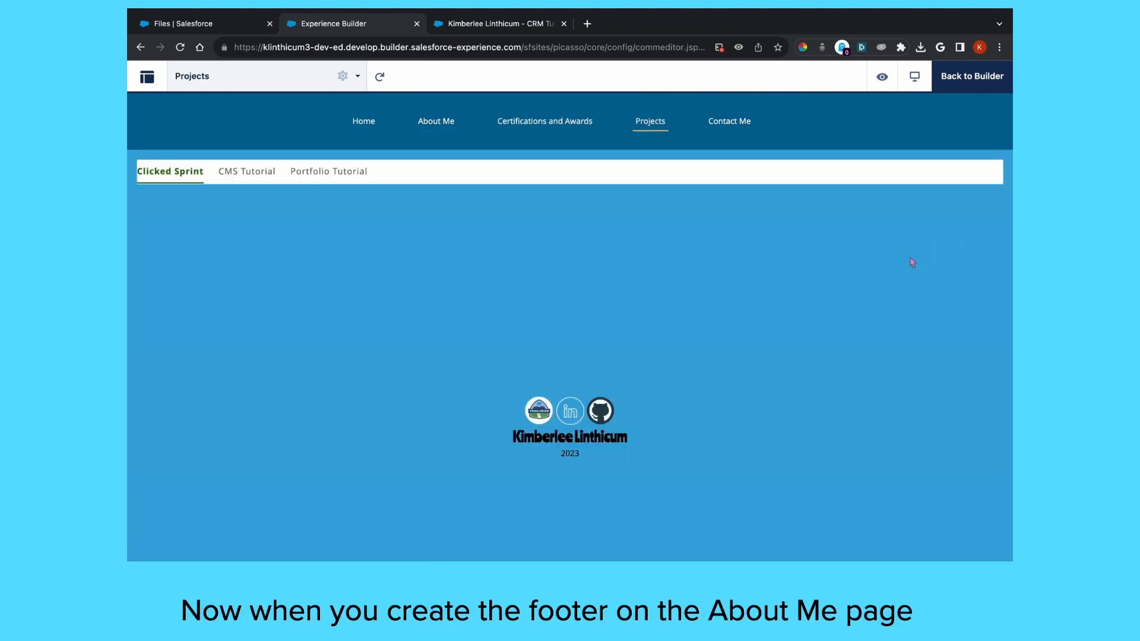
pyautogui.click(541, 122)
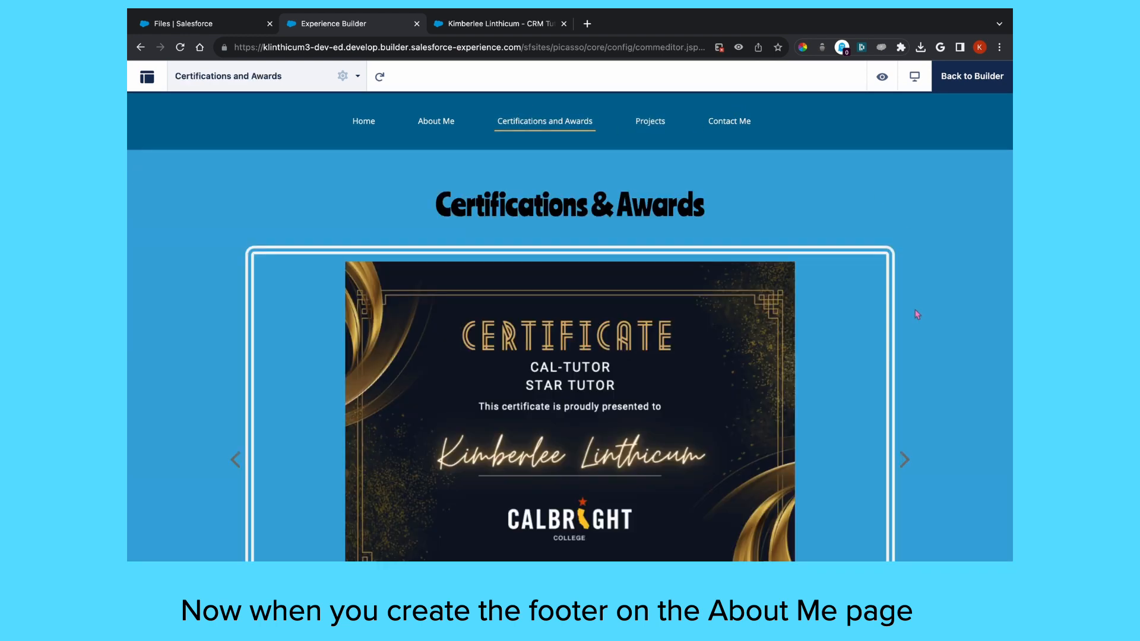
pyautogui.scroll(-10, 917, 314)
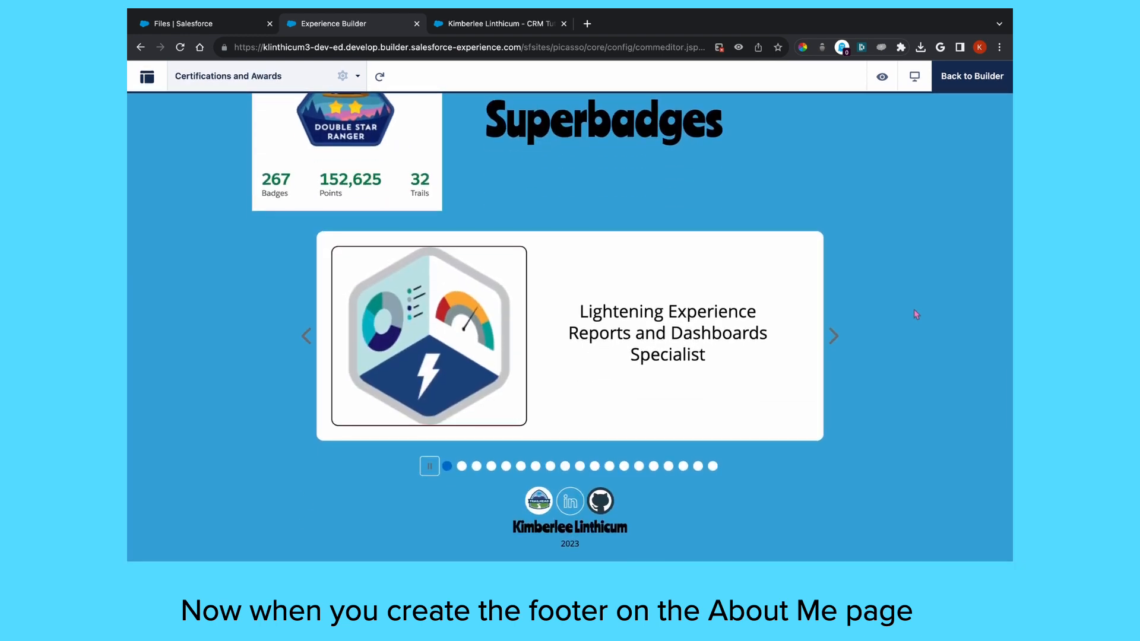
pyautogui.scroll(10, 918, 315)
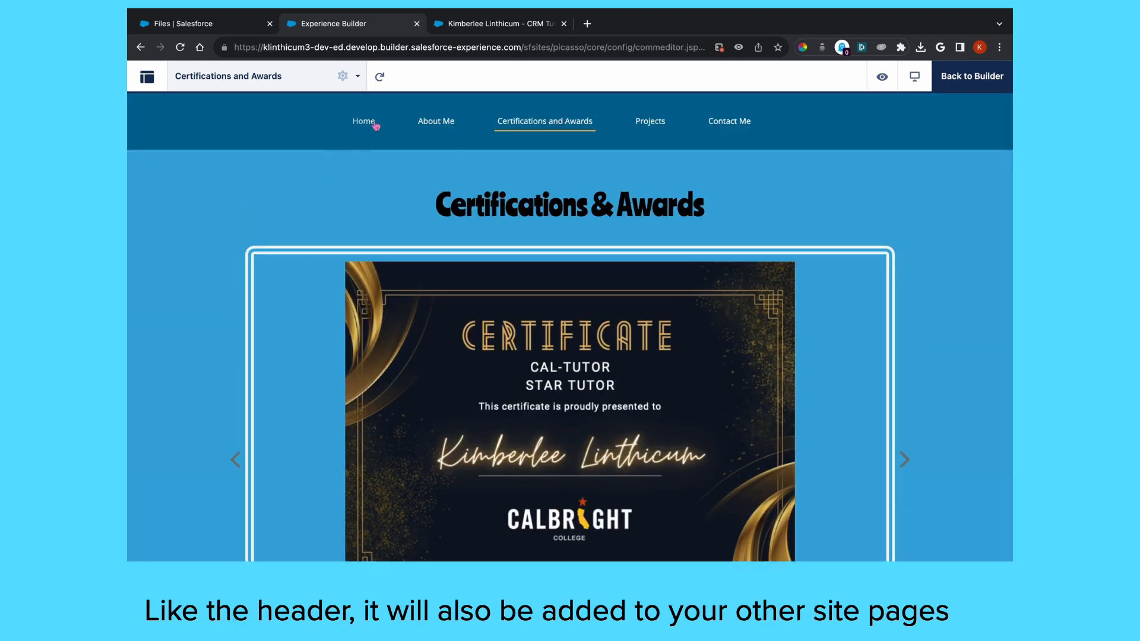
pyautogui.click(375, 124)
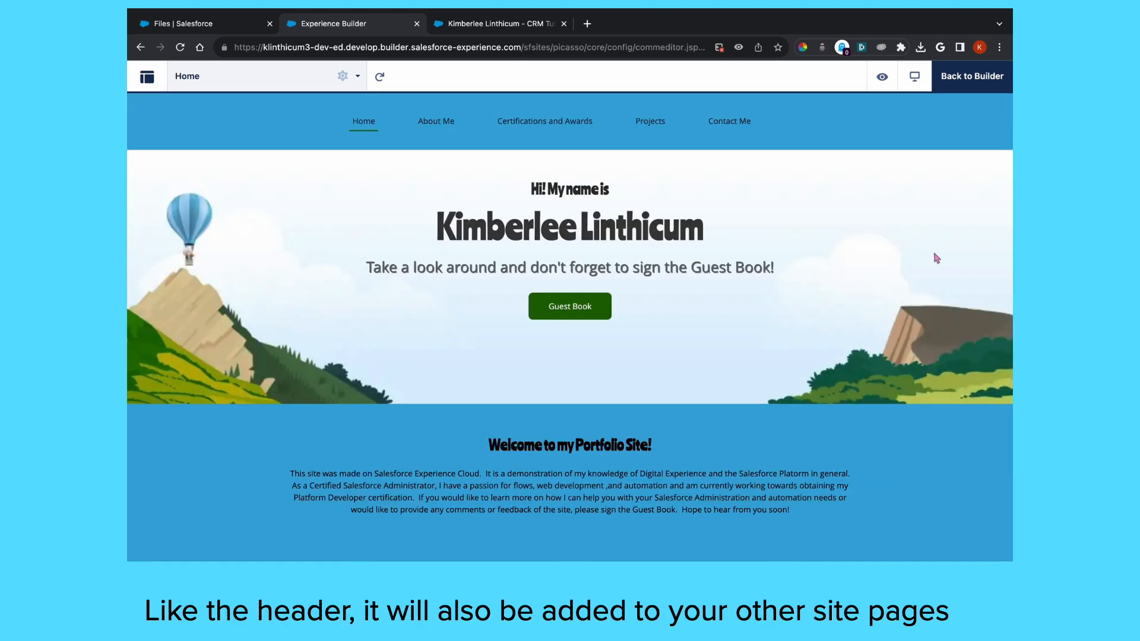
pyautogui.scroll(-3, 936, 258)
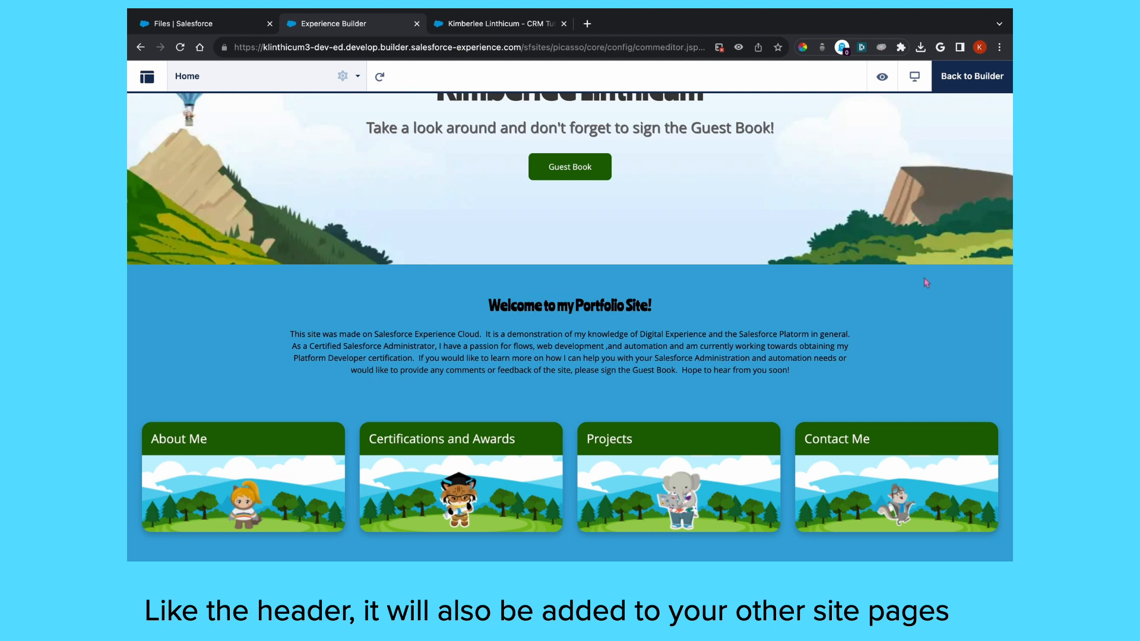
pyautogui.scroll(3, 915, 303)
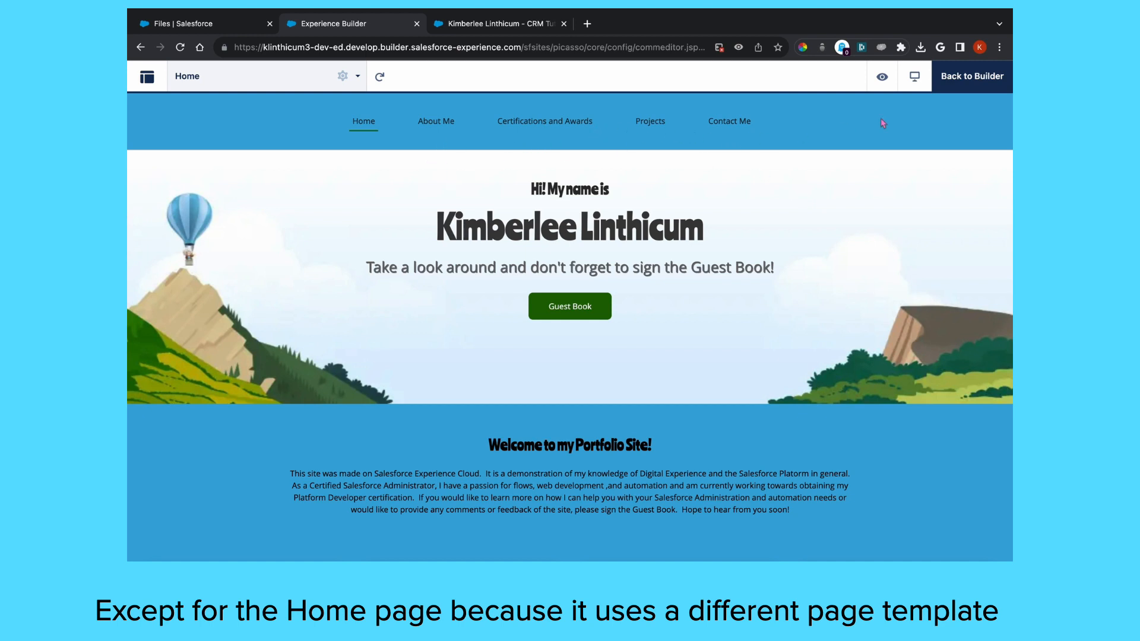
# Return to Builder edit mode and scroll through the Home page
pyautogui.click(971, 77)
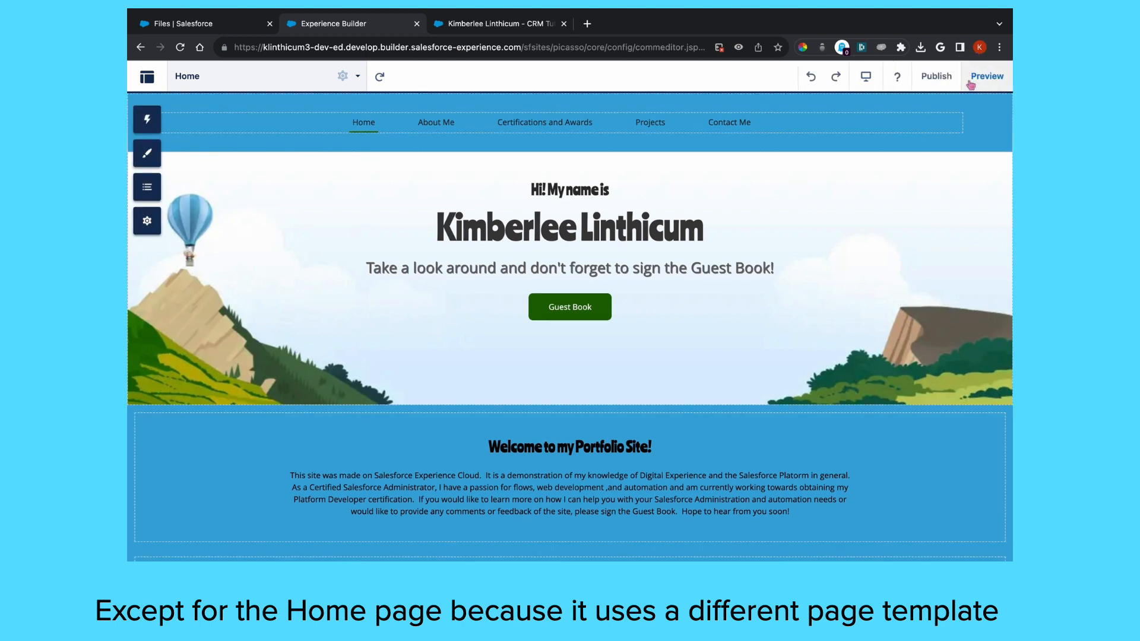
pyautogui.scroll(-1, 301, 255)
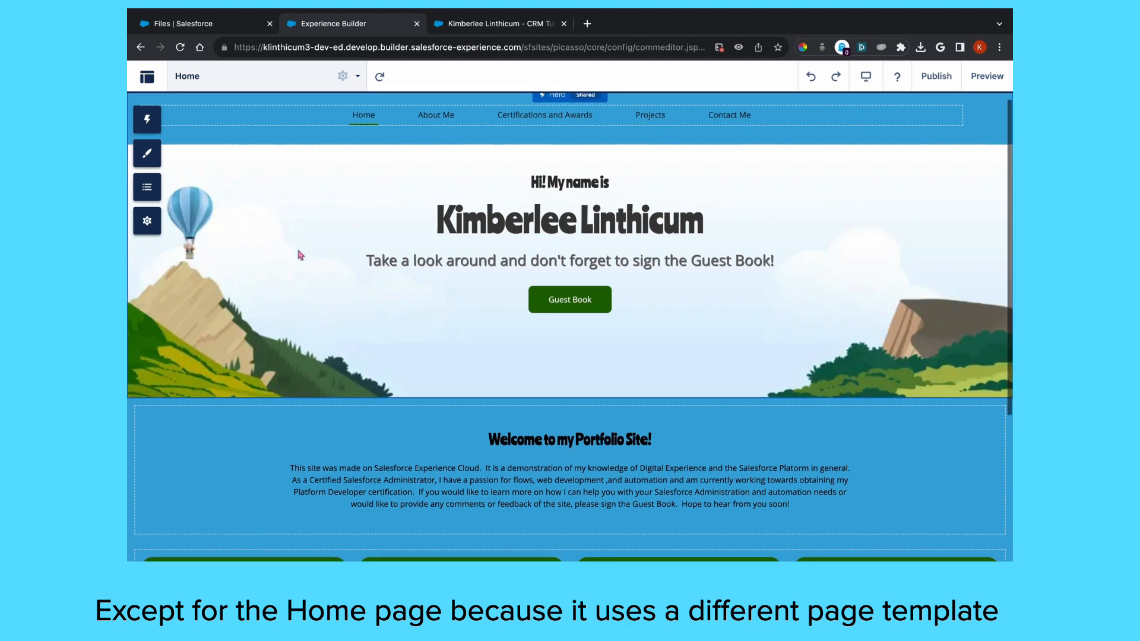
pyautogui.scroll(-5, 300, 255)
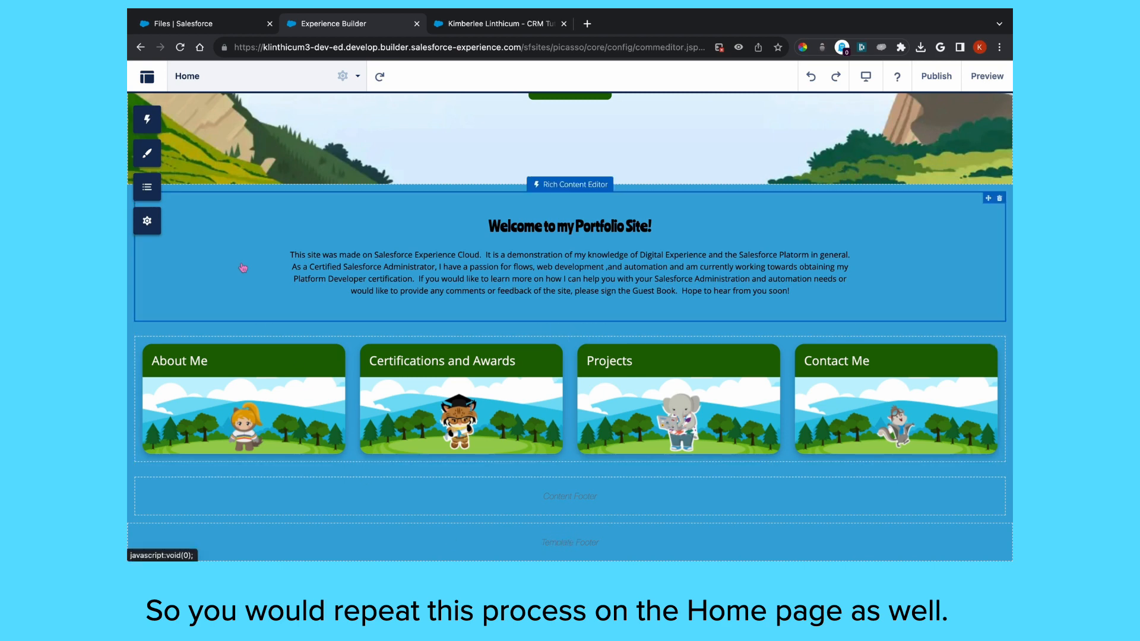
pyautogui.scroll(1, 258, 249)
pyautogui.scroll(3, 258, 250)
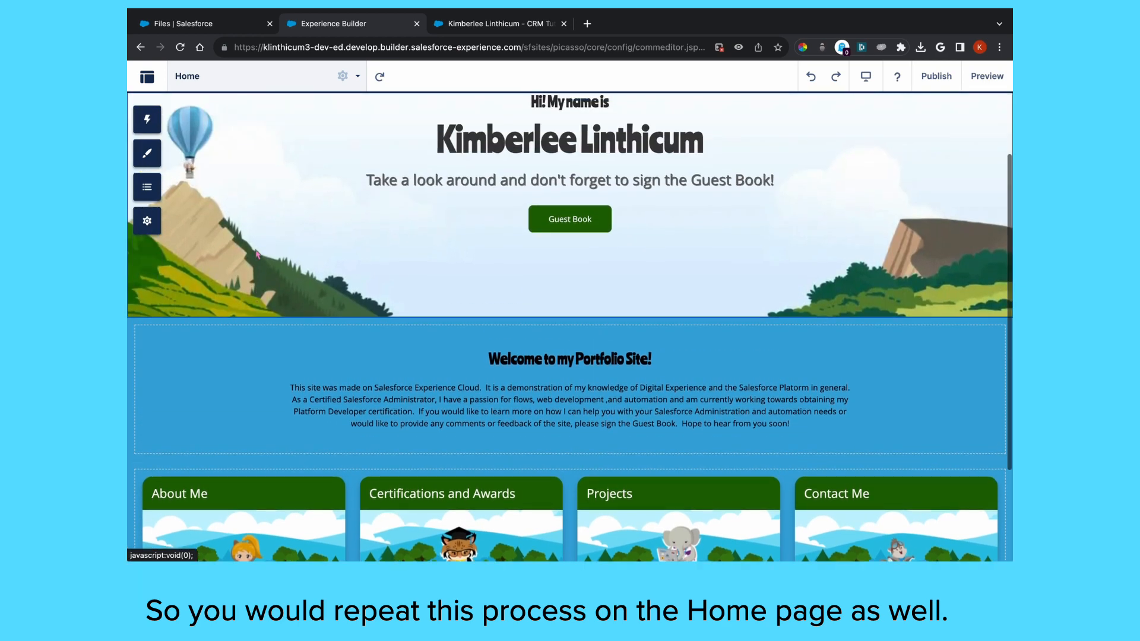